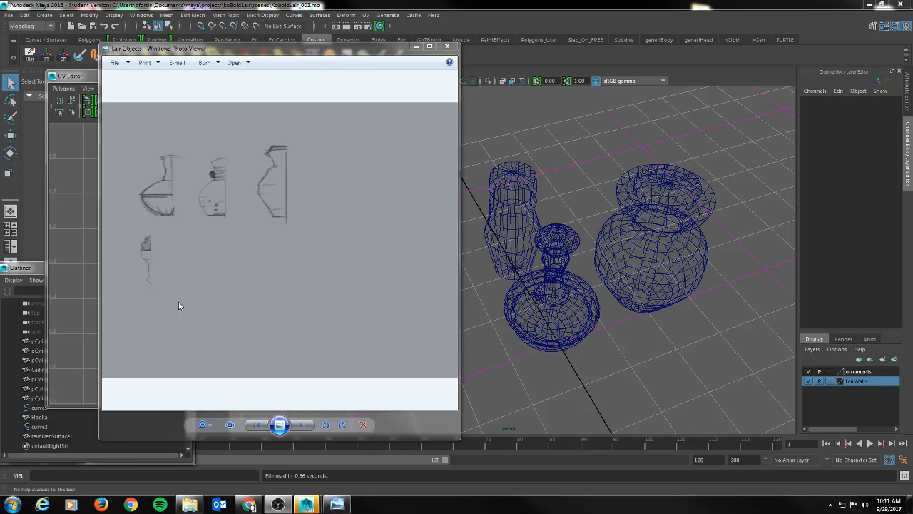
# Hide the LairWalls layer and show the finished vases and hookah in shaded display.
pyautogui.keyDown('alt'); pyautogui.moveTo(640, 243); pyautogui.dragTo(669, 260); pyautogui.keyUp('alt')
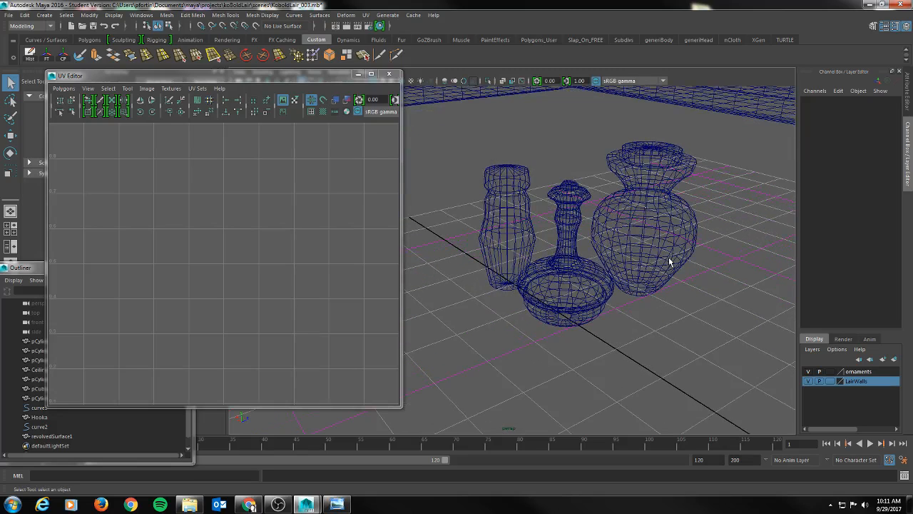
pyautogui.click(808, 383)
pyautogui.keyDown('alt'); pyautogui.moveTo(630, 245); pyautogui.dragTo(647, 228); pyautogui.keyUp('alt')
pyautogui.keyDown('alt'); pyautogui.moveTo(647, 228); pyautogui.dragTo(601, 255, button='middle'); pyautogui.keyUp('alt')
pyautogui.press('5')
pyautogui.keyDown('alt'); pyautogui.moveTo(612, 254); pyautogui.dragTo(553, 252); pyautogui.keyUp('alt')
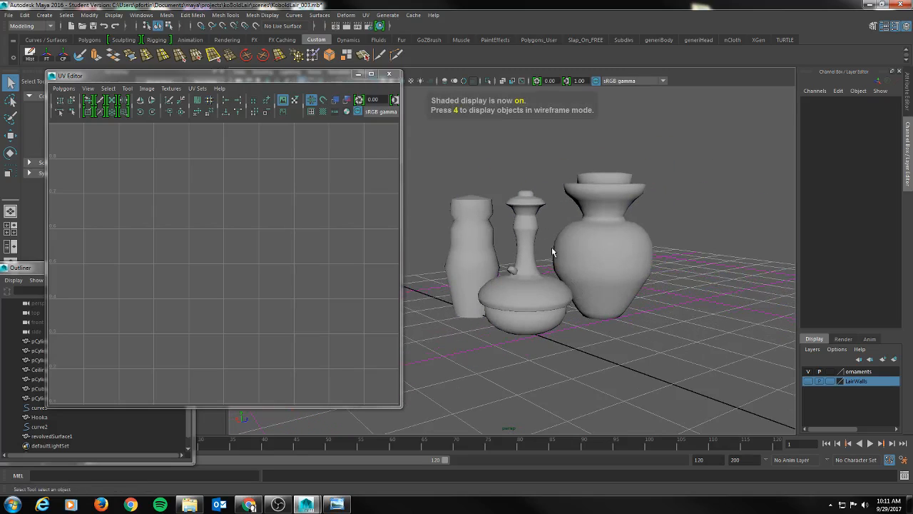
pyautogui.keyDown('alt'); pyautogui.moveTo(553, 251); pyautogui.dragTo(625, 253, button='right'); pyautogui.keyUp('alt')
pyautogui.keyDown('alt'); pyautogui.moveTo(625, 253); pyautogui.dragTo(597, 281, button='middle'); pyautogui.keyUp('alt')
pyautogui.keyDown('alt'); pyautogui.moveTo(597, 281); pyautogui.dragTo(592, 276); pyautogui.keyUp('alt')
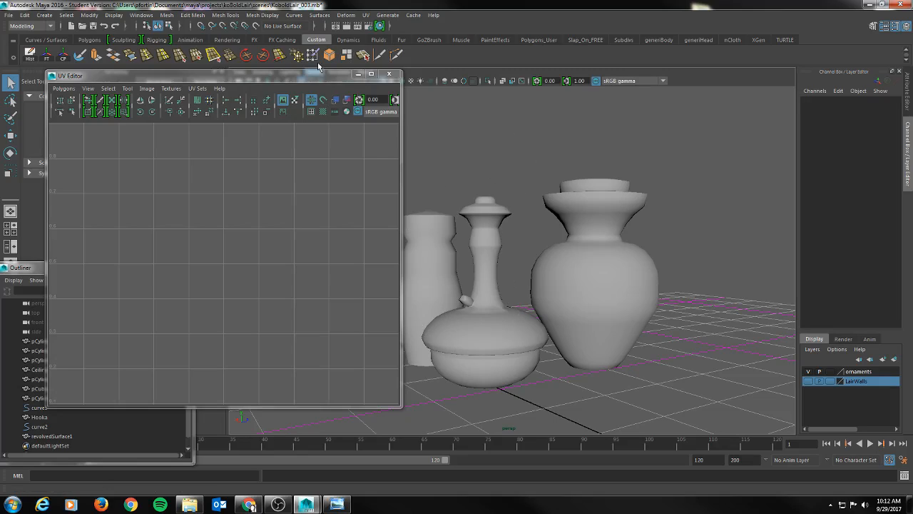
# Minimize the UV Editor and move the Lair Objects sketch in Windows Photo Viewer off the modelling screen.
pyautogui.click(358, 74)
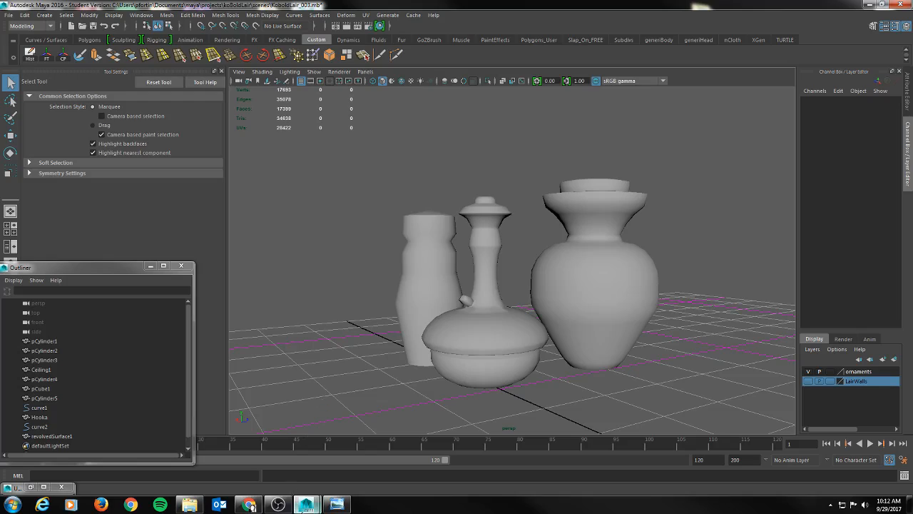
pyautogui.click(329, 507)
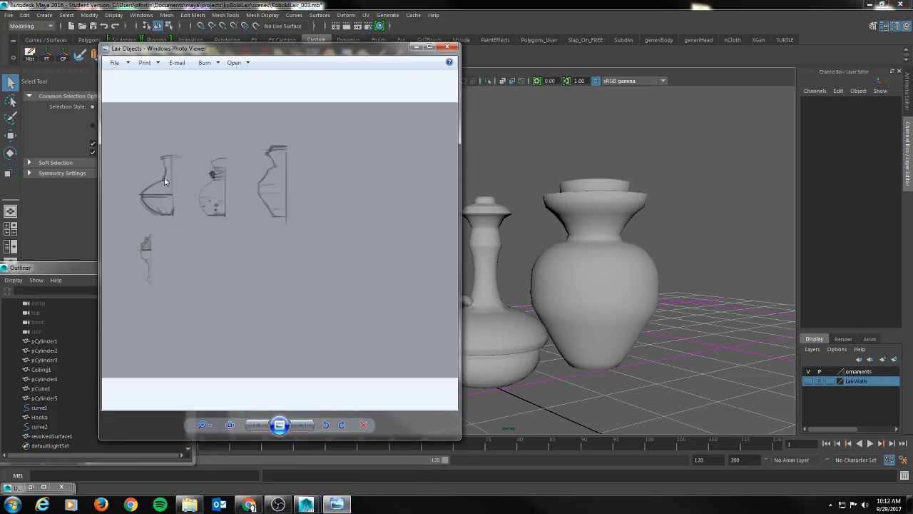
pyautogui.moveTo(241, 57); pyautogui.dragTo(173, 50)
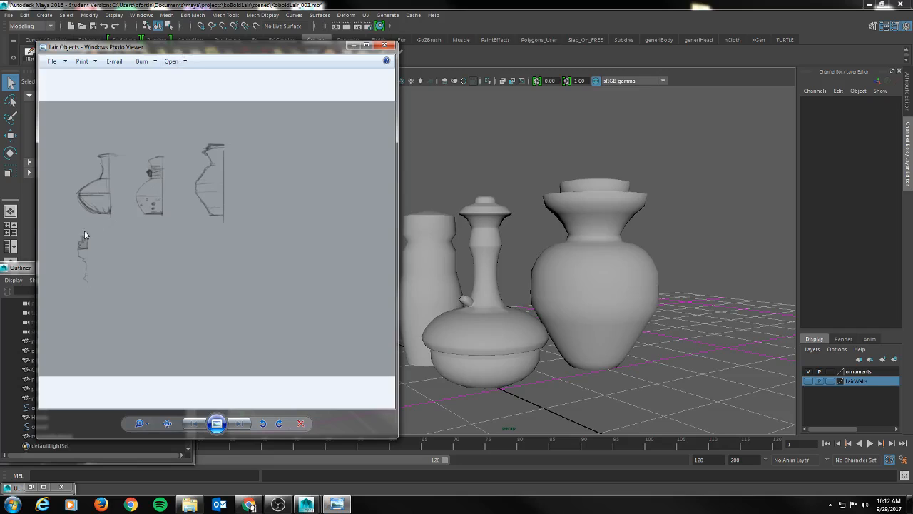
pyautogui.click(484, 321)
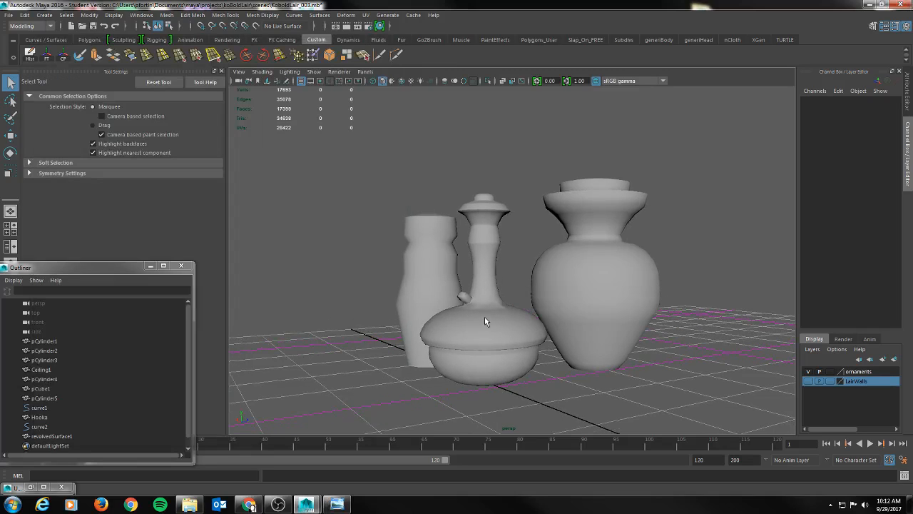
pyautogui.hotkey('alt', 'Tab')
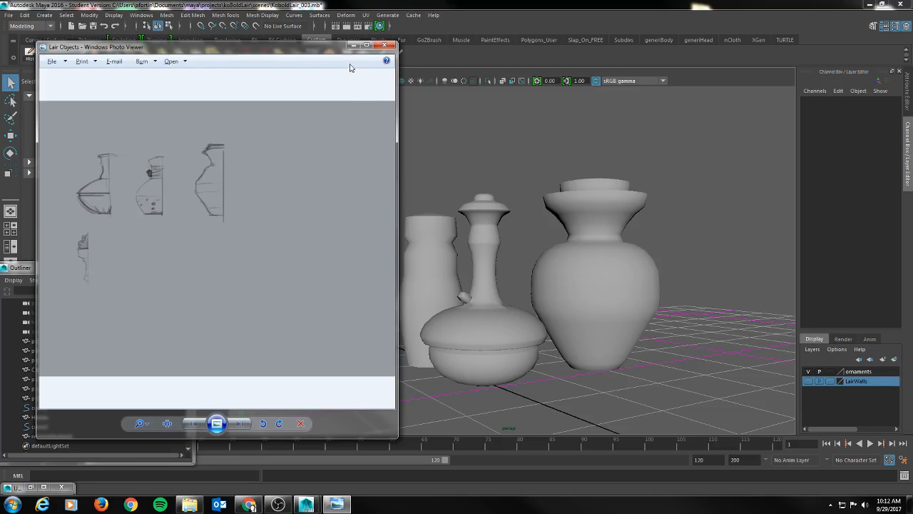
pyautogui.moveTo(221, 52); pyautogui.dragTo(912, 72)
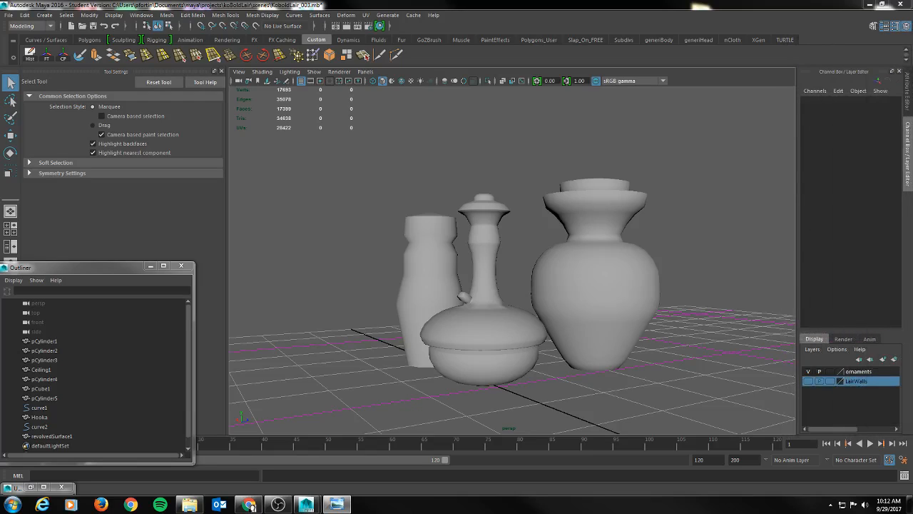
# Select the profile curve curve2 and switch to the front view with both profile curves framed.
pyautogui.keyDown('alt'); pyautogui.moveTo(598, 207); pyautogui.dragTo(685, 283); pyautogui.keyUp('alt')
pyautogui.click(554, 226)
pyautogui.click(526, 162)
pyautogui.keyDown('alt'); pyautogui.moveTo(505, 167); pyautogui.dragTo(477, 271); pyautogui.keyUp('alt')
pyautogui.press('space')
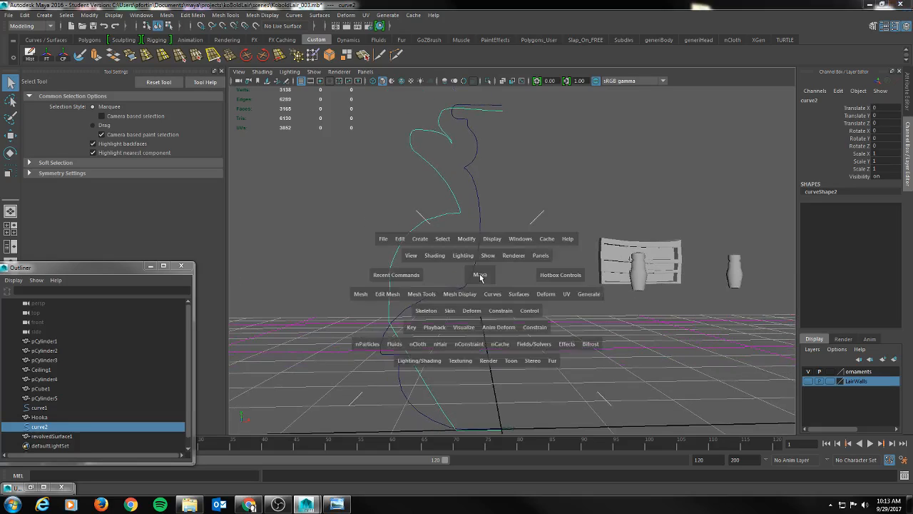
pyautogui.press('space')
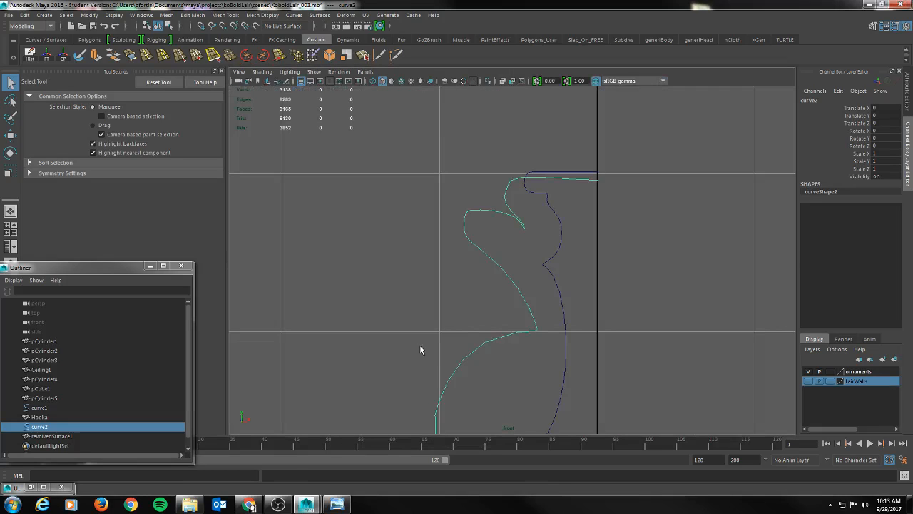
pyautogui.keyDown('alt'); pyautogui.moveTo(581, 328); pyautogui.dragTo(550, 212, button='middle'); pyautogui.keyUp('alt')
pyautogui.scroll(-5, 554, 230)
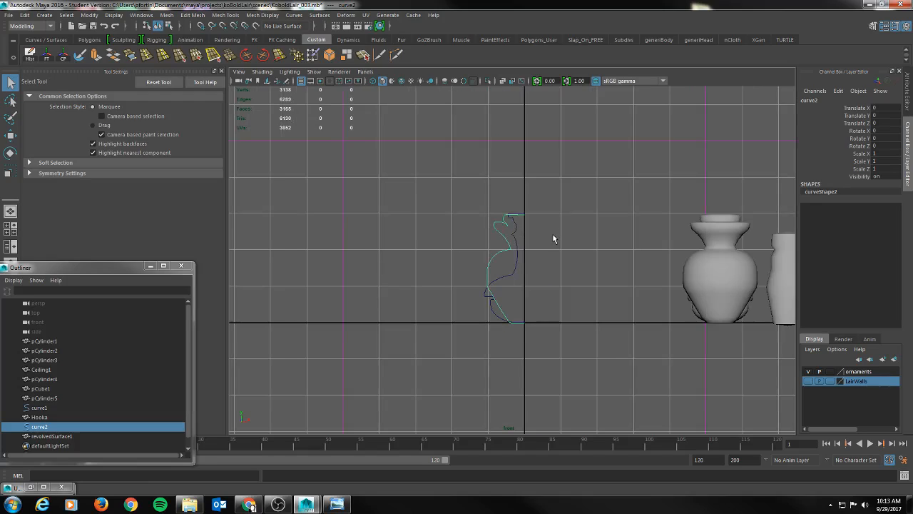
pyautogui.scroll(3, 552, 233)
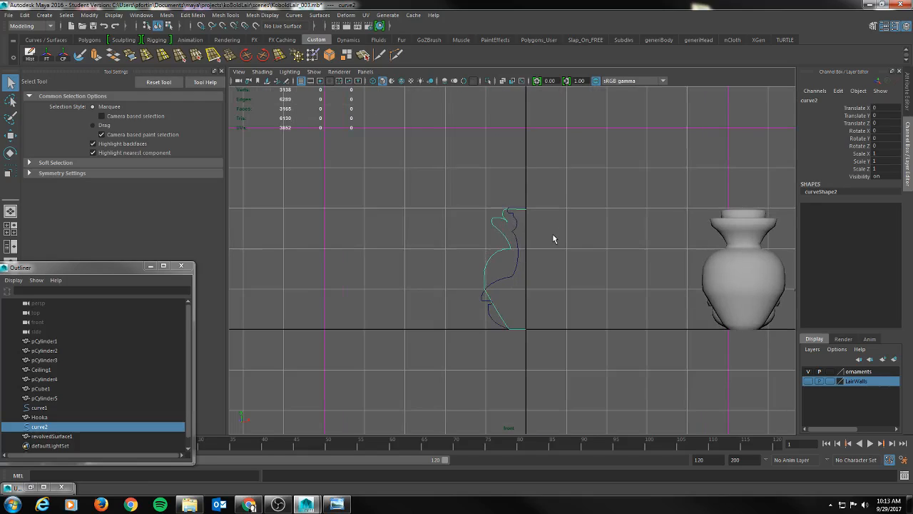
# Add curve1 to the selection and move both profile curves along X to a Translate X of about -5.03.
pyautogui.keyDown('shift'); pyautogui.click(515, 259); pyautogui.keyUp('shift')
pyautogui.press('w')
pyautogui.moveTo(577, 339); pyautogui.dragTo(560, 337)
pyautogui.scroll(-4, 628, 303)
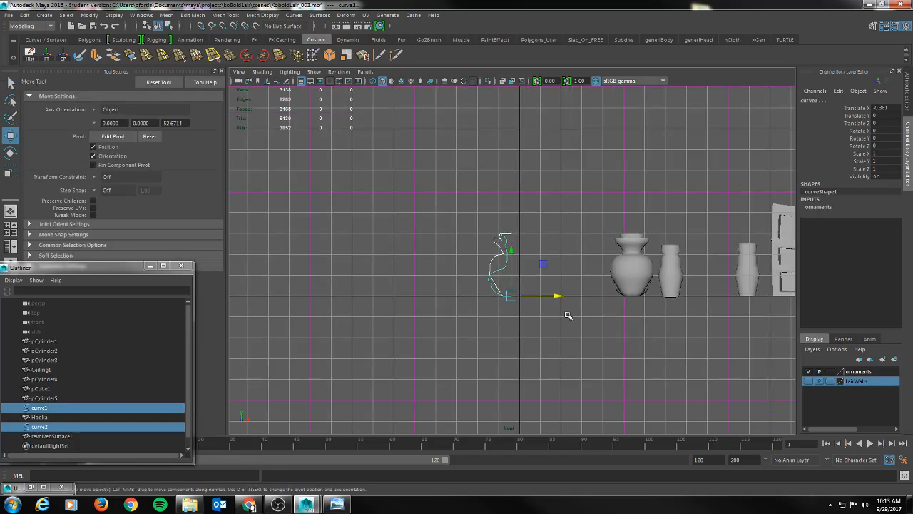
pyautogui.moveTo(541, 296); pyautogui.dragTo(567, 296)
pyautogui.scroll(3, 564, 290)
pyautogui.scroll(2, 564, 290)
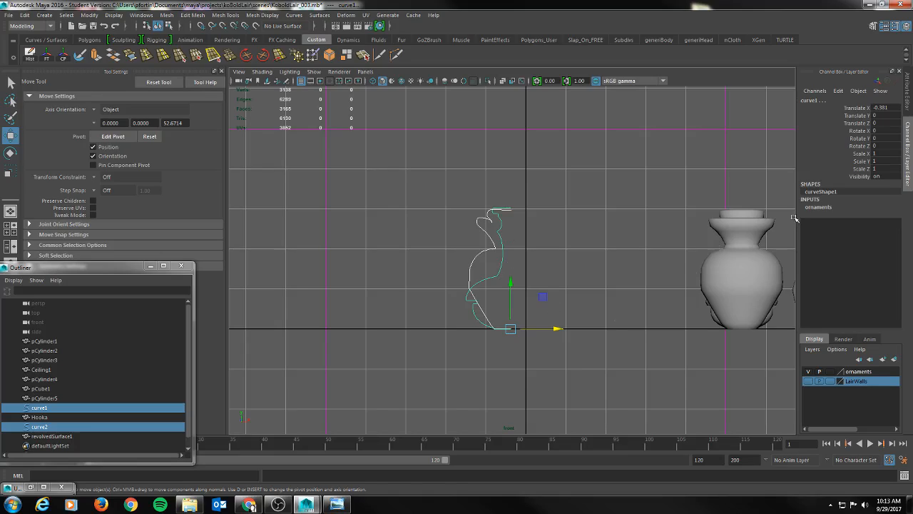
pyautogui.moveTo(558, 330); pyautogui.dragTo(370, 325)
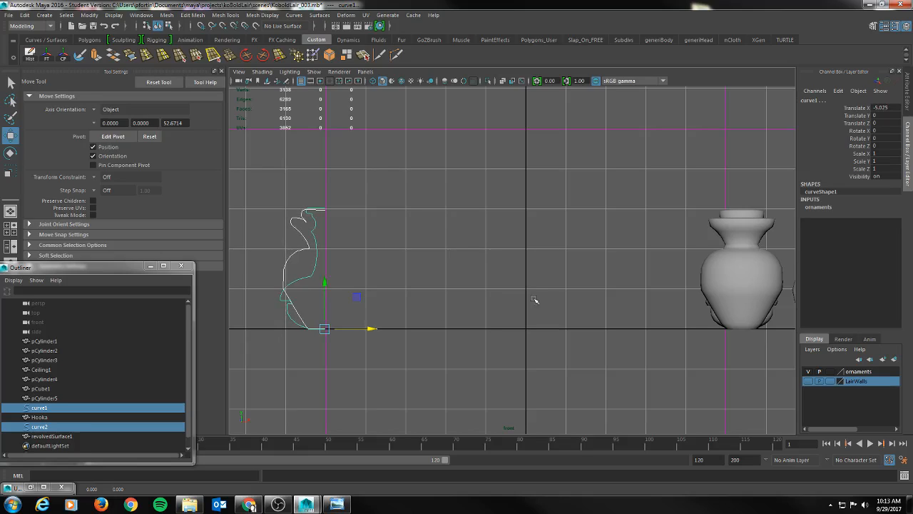
# Activate the EP Curve tool and show its curve settings, with the front view framed on the origin.
pyautogui.scroll(1, 555, 293)
pyautogui.scroll(2, 564, 304)
pyautogui.keyDown('alt'); pyautogui.moveTo(581, 285); pyautogui.dragTo(555, 282, button='middle'); pyautogui.keyUp('alt')
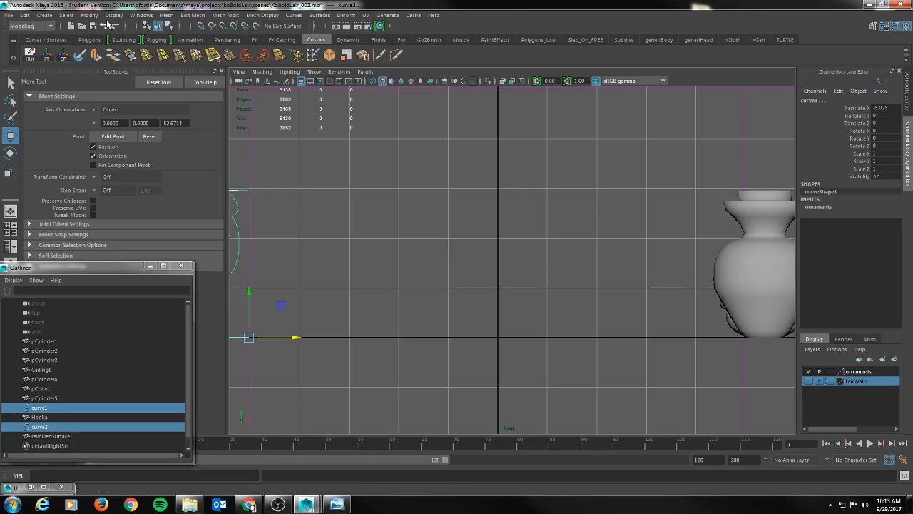
pyautogui.click(47, 40)
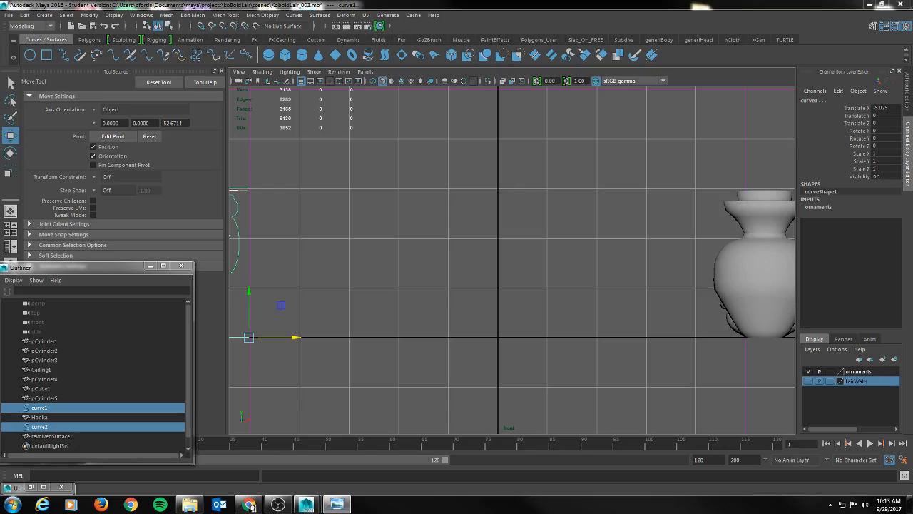
pyautogui.click(64, 57)
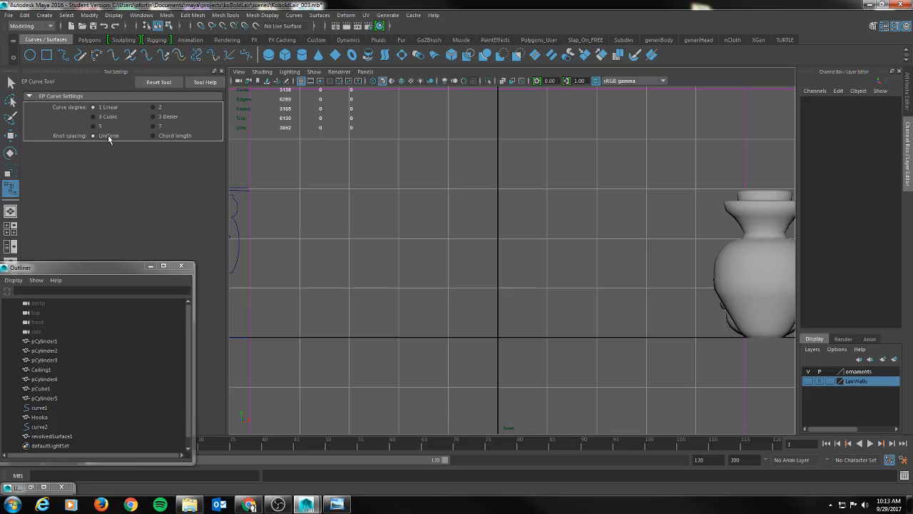
# Try a 1 Linear EP curve with several points around the origin, and discard it.
pyautogui.click(496, 338)
pyautogui.click(440, 299)
pyautogui.click(434, 237)
pyautogui.click(446, 224)
pyautogui.moveTo(448, 222); pyautogui.dragTo(547, 249)
pyautogui.click(508, 309)
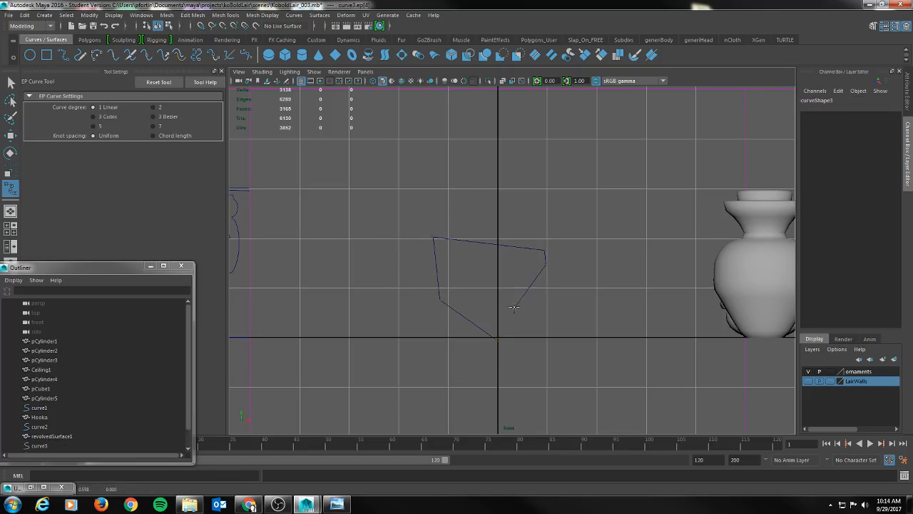
pyautogui.press('Escape')
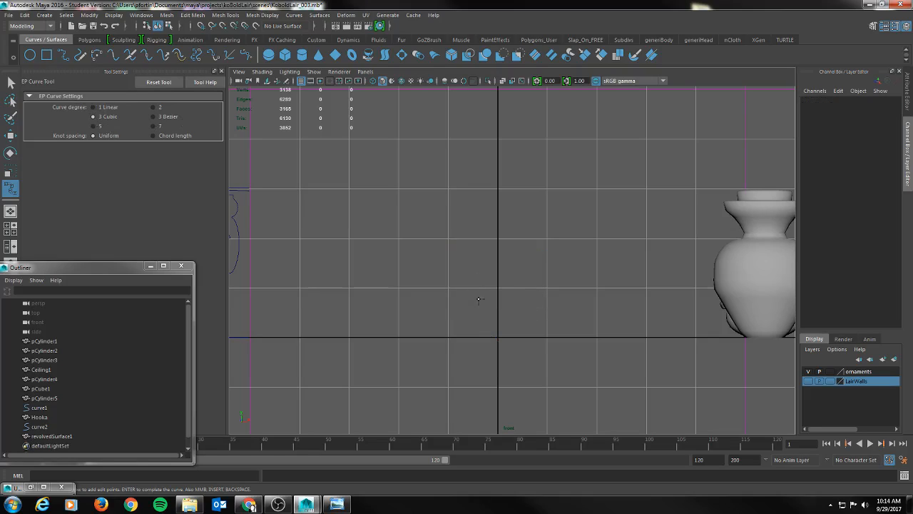
# Try a 3 Cubic EP curve with uniform knot spacing as a loop around the vertical axis, and undo it.
pyautogui.click(488, 338)
pyautogui.moveTo(413, 301); pyautogui.dragTo(415, 289)
pyautogui.click(393, 245)
pyautogui.moveTo(394, 244); pyautogui.dragTo(462, 220)
pyautogui.moveTo(554, 267); pyautogui.dragTo(518, 288)
pyautogui.click(526, 304)
pyautogui.click(512, 309)
pyautogui.click(487, 276)
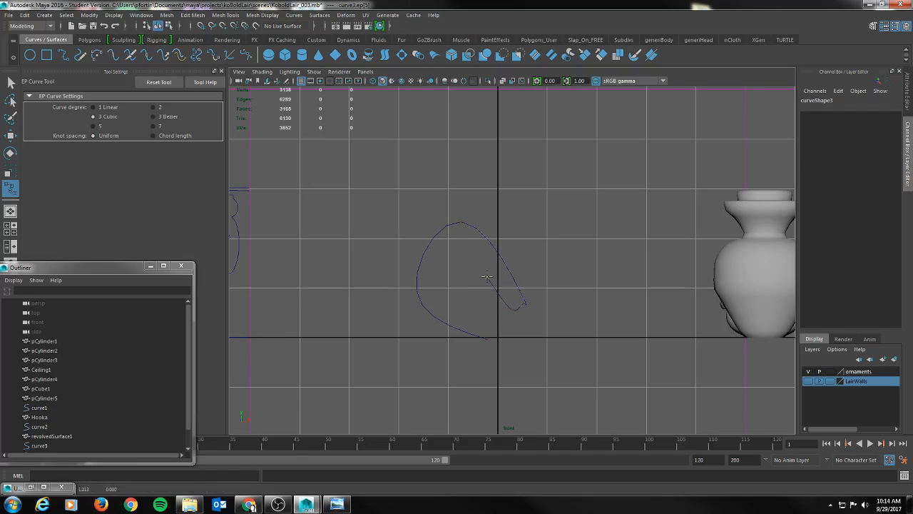
pyautogui.scroll(3, 525, 319)
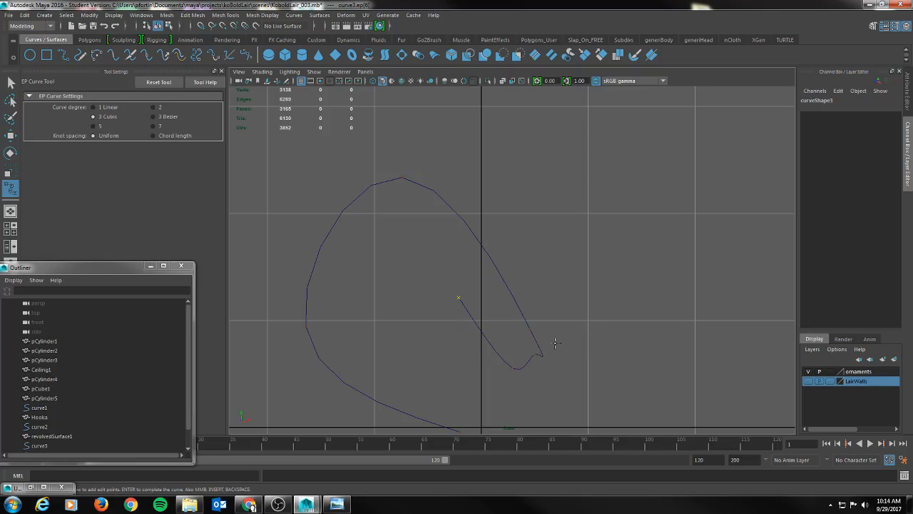
pyautogui.hotkey('ctrl', 'z')
# Try a 3 Cubic EP curve with chord length knot spacing as a spiral starting at the origin, and delete it.
pyautogui.scroll(-5, 499, 299)
pyautogui.scroll(-2, 499, 299)
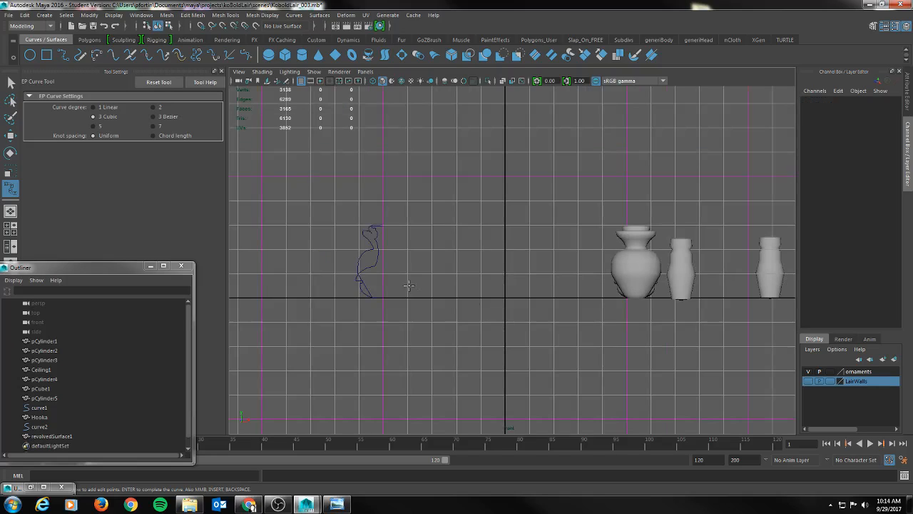
pyautogui.scroll(2, 409, 286)
pyautogui.scroll(2, 453, 346)
pyautogui.click(501, 318)
pyautogui.click(424, 275)
pyautogui.click(464, 206)
pyautogui.moveTo(548, 246)
pyautogui.mouseDown()
pyautogui.moveTo(559, 266)
pyautogui.moveTo(535, 269)
pyautogui.mouseUp()
pyautogui.click(498, 287)
pyautogui.click(493, 274)
pyautogui.click(502, 266)
pyautogui.click(507, 278)
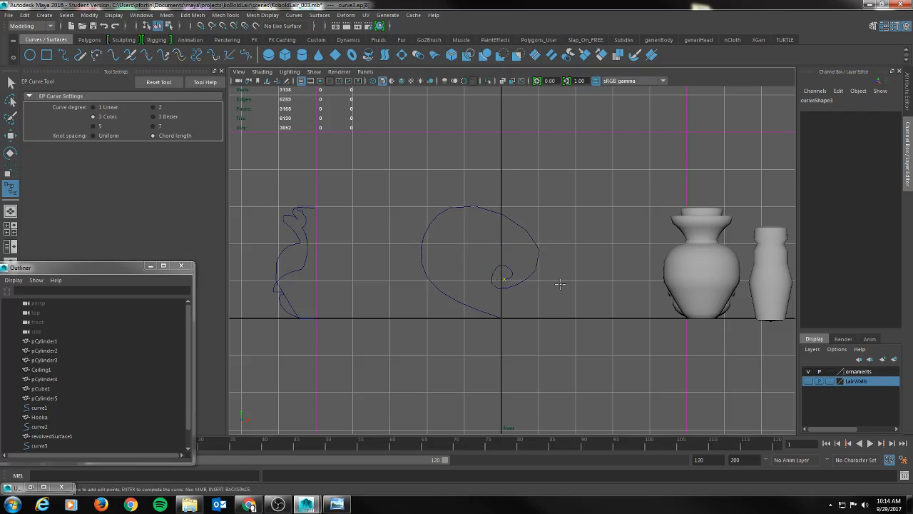
pyautogui.scroll(3, 550, 282)
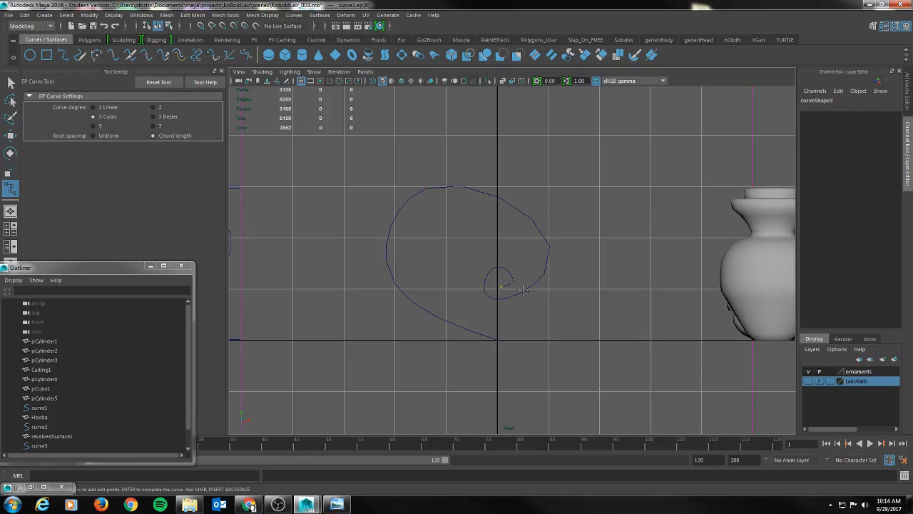
pyautogui.press('Delete')
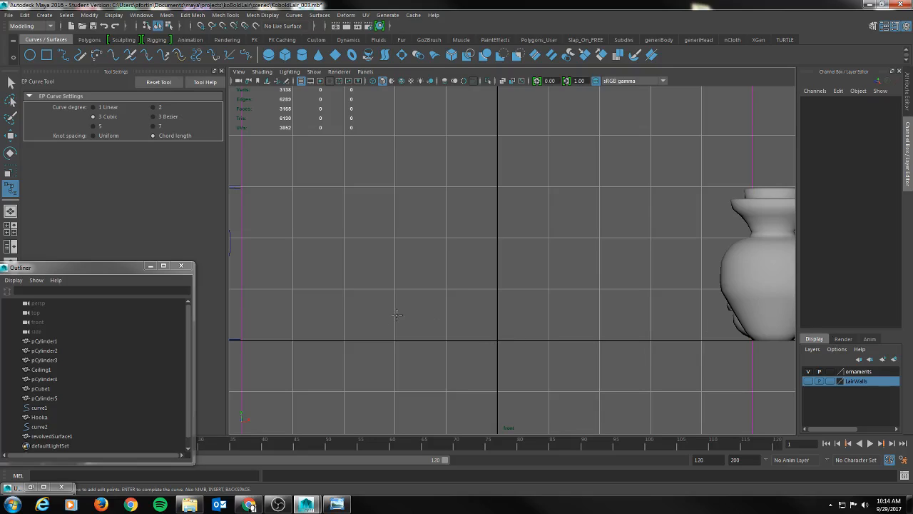
# Start a 3 Cubic chord length EP curve at the origin and extend its base along the horizontal axis.
pyautogui.scroll(3, 493, 340)
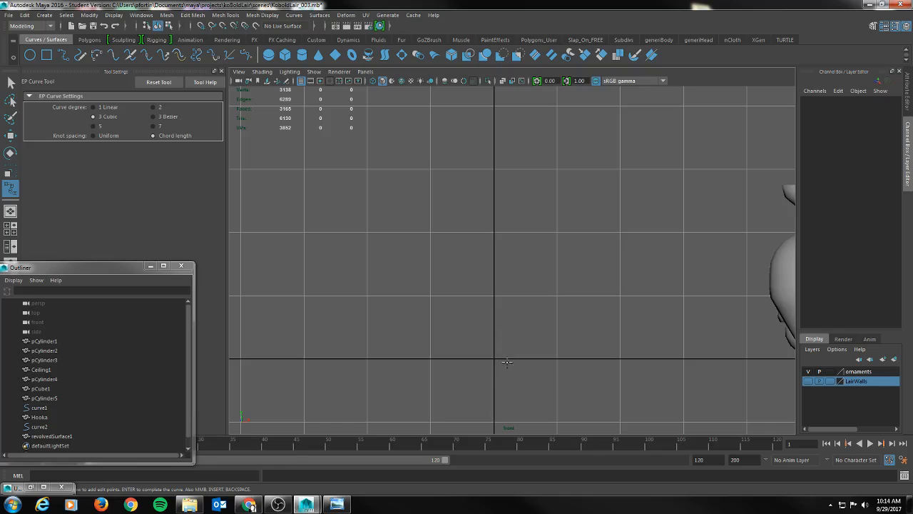
pyautogui.scroll(-6, 524, 353)
pyautogui.scroll(1, 522, 353)
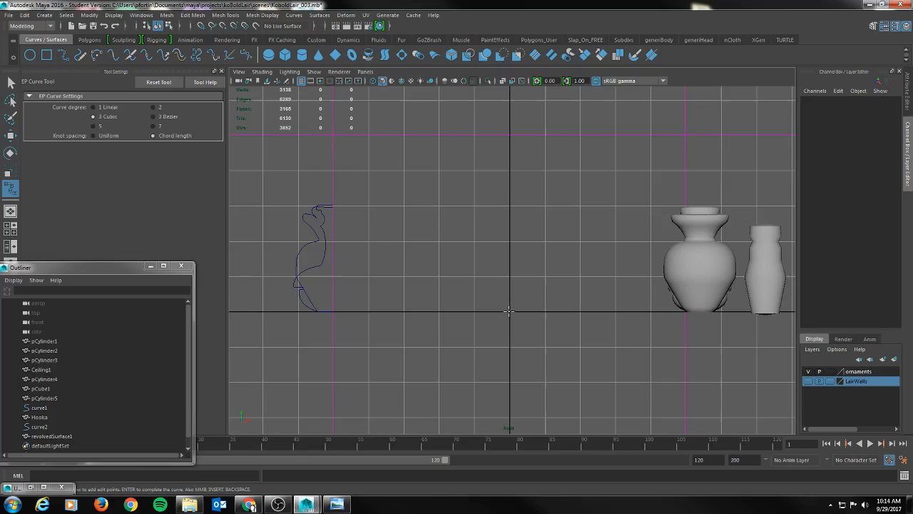
pyautogui.click(509, 311)
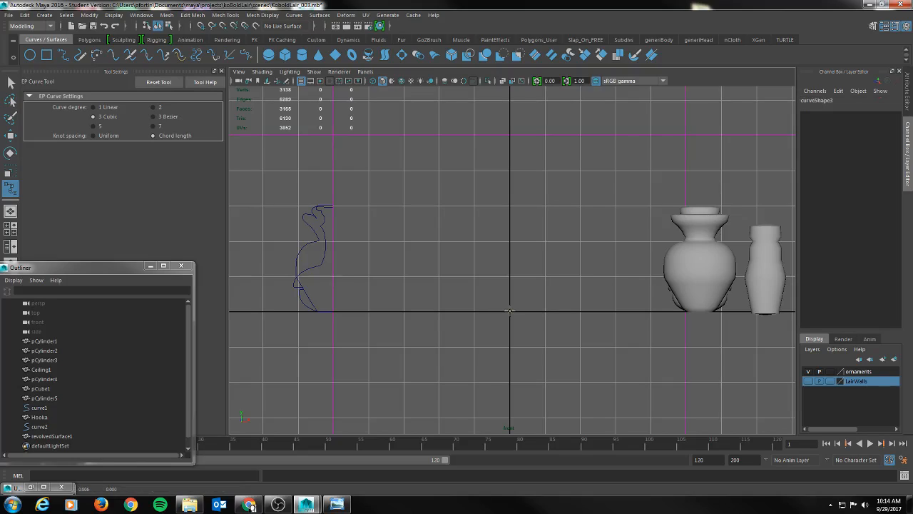
pyautogui.moveTo(476, 311)
pyautogui.keyDown('shift'); pyautogui.mouseDown()
pyautogui.moveTo(492, 290)
pyautogui.moveTo(450, 294)
pyautogui.moveTo(484, 305)
pyautogui.mouseUp(); pyautogui.keyUp('shift')
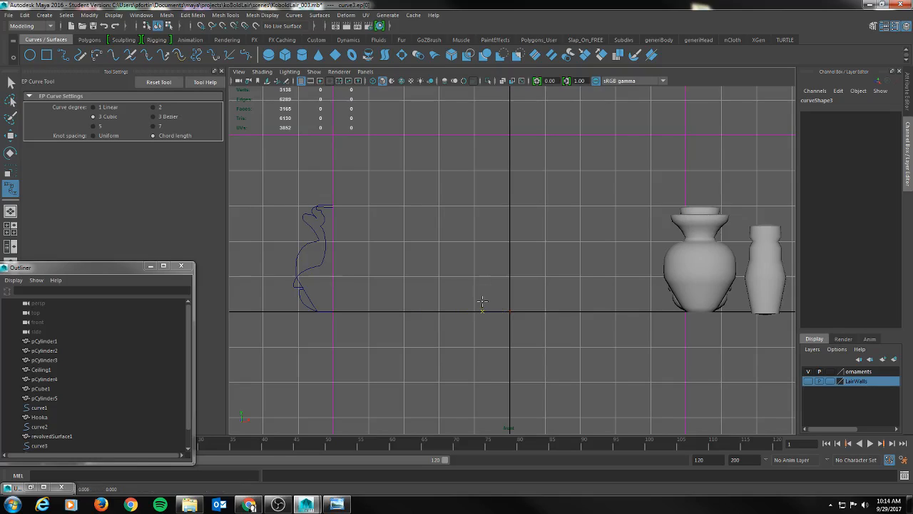
pyautogui.keyDown('shift'); pyautogui.moveTo(480, 303); pyautogui.dragTo(488, 305); pyautogui.keyUp('shift')
# Place closely spaced edit points at the outer end of the base to form a tight corner turning upward.
pyautogui.scroll(3, 487, 312)
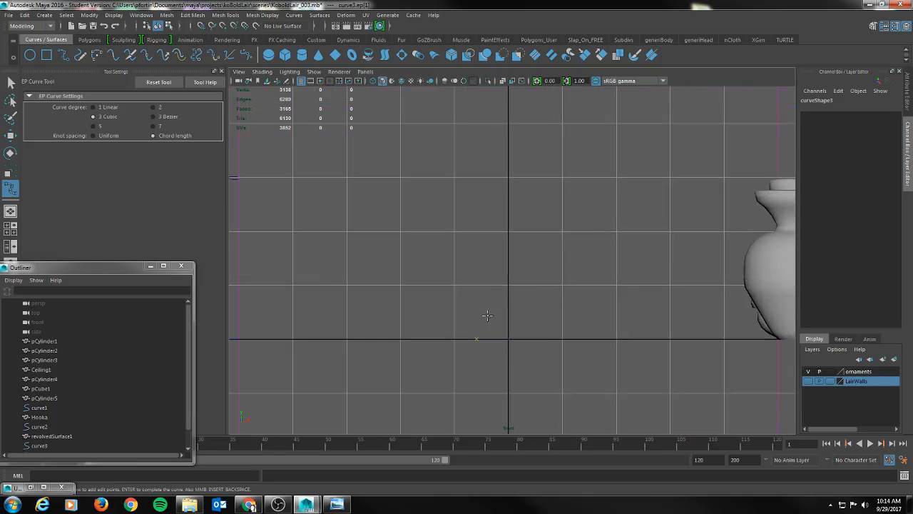
pyautogui.scroll(1, 492, 321)
pyautogui.keyDown('alt'); pyautogui.moveTo(494, 323); pyautogui.dragTo(506, 297, button='middle'); pyautogui.keyUp('alt')
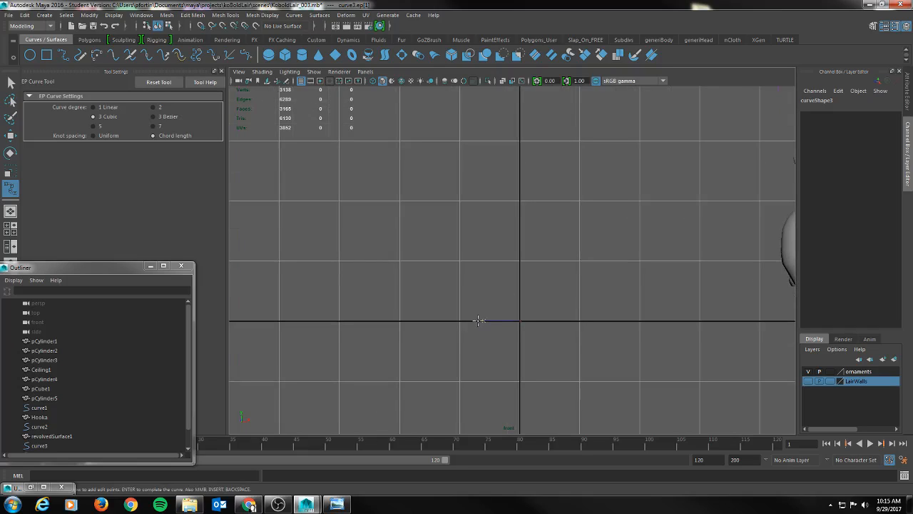
pyautogui.scroll(2, 473, 333)
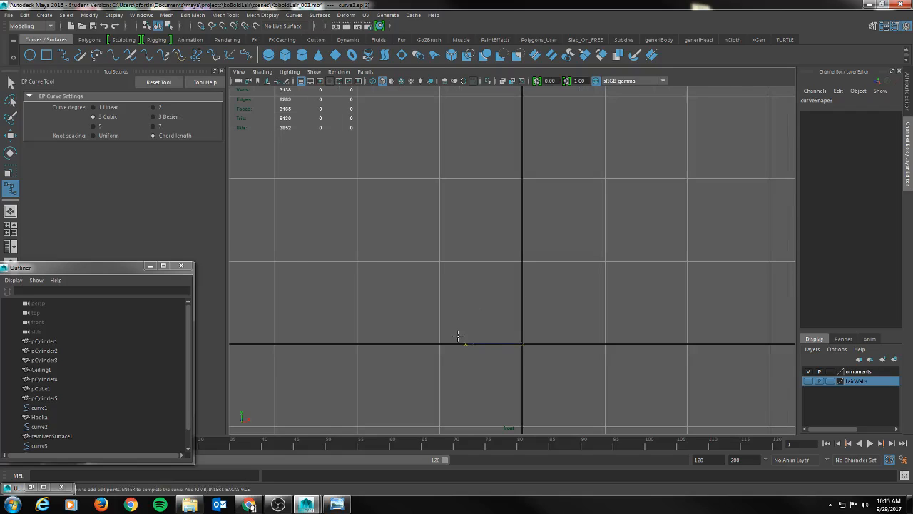
pyautogui.click(459, 335)
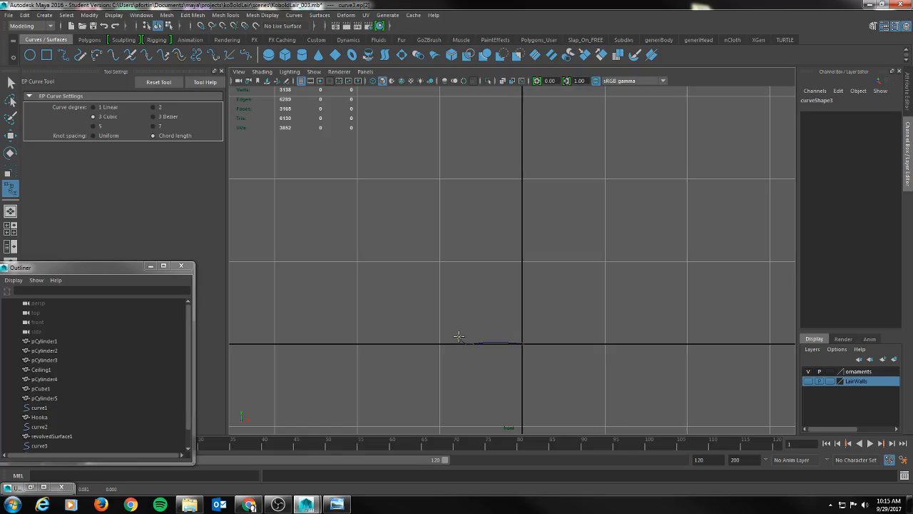
pyautogui.moveTo(460, 334); pyautogui.dragTo(458, 336)
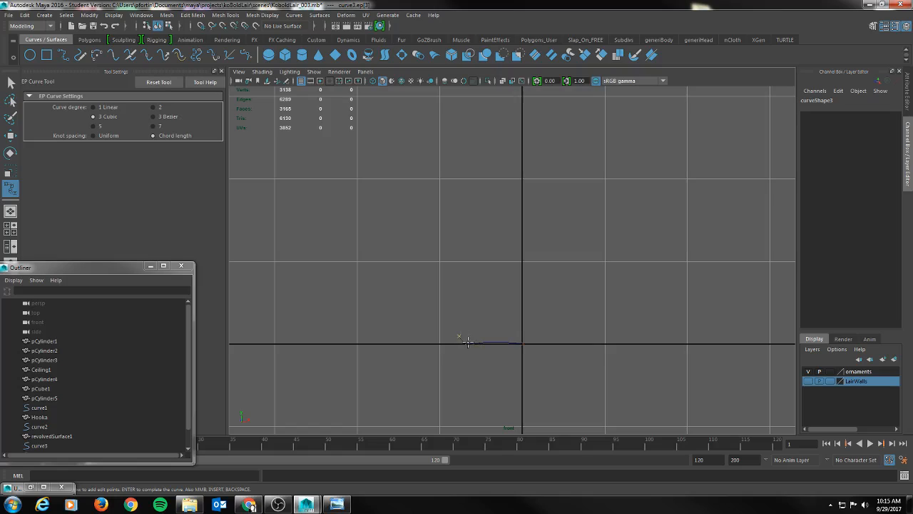
# Continue the curve upward with edit points that shape a rounded belly curving back in towards the vertical axis.
pyautogui.scroll(-5, 482, 341)
pyautogui.scroll(3, 483, 343)
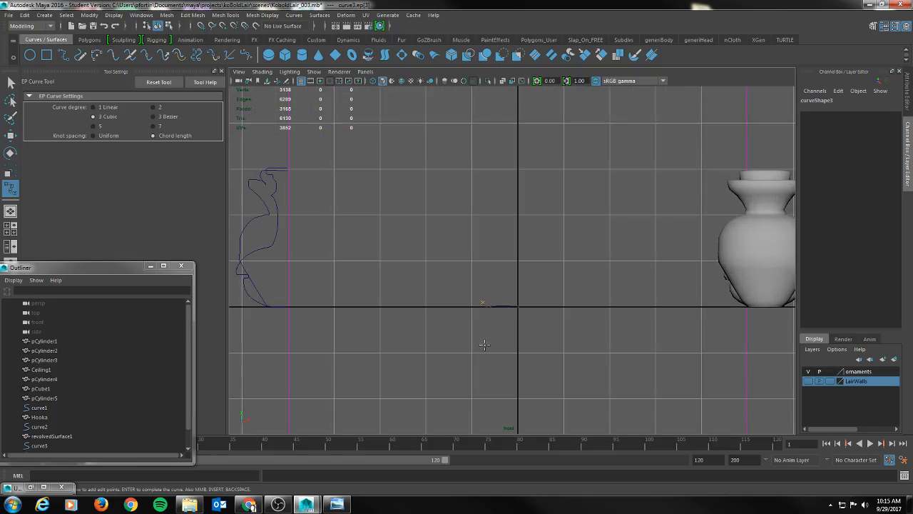
pyautogui.scroll(-2, 484, 344)
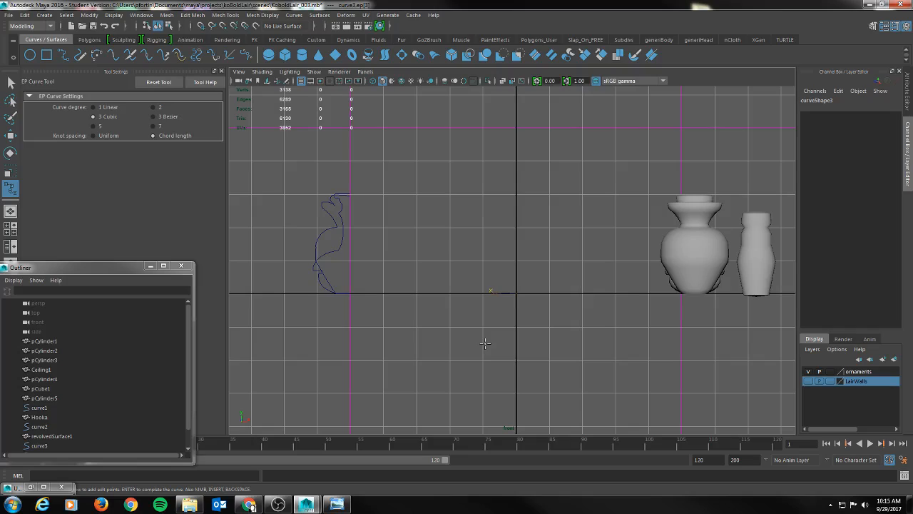
pyautogui.scroll(3, 486, 341)
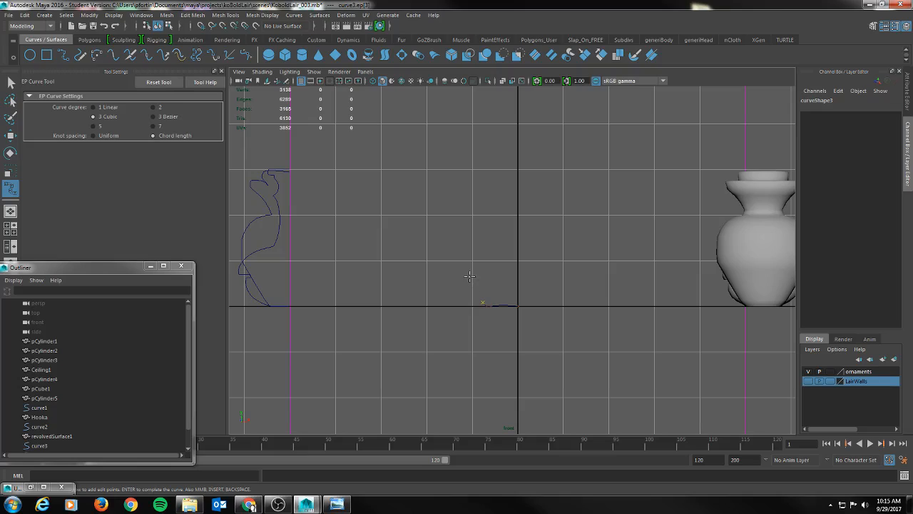
pyautogui.click(470, 276)
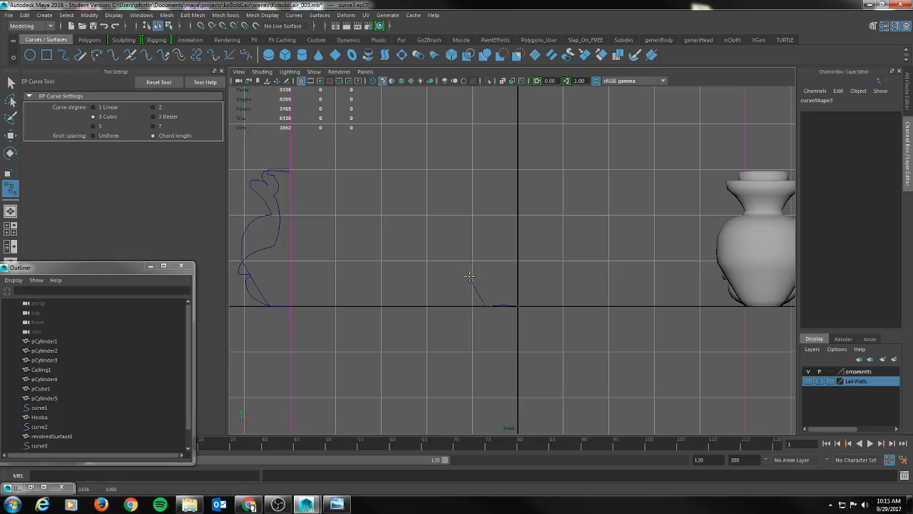
pyautogui.click(485, 246)
pyautogui.moveTo(484, 246); pyautogui.dragTo(479, 252)
pyautogui.moveTo(479, 252); pyautogui.dragTo(501, 249)
pyautogui.moveTo(501, 248); pyautogui.dragTo(499, 248)
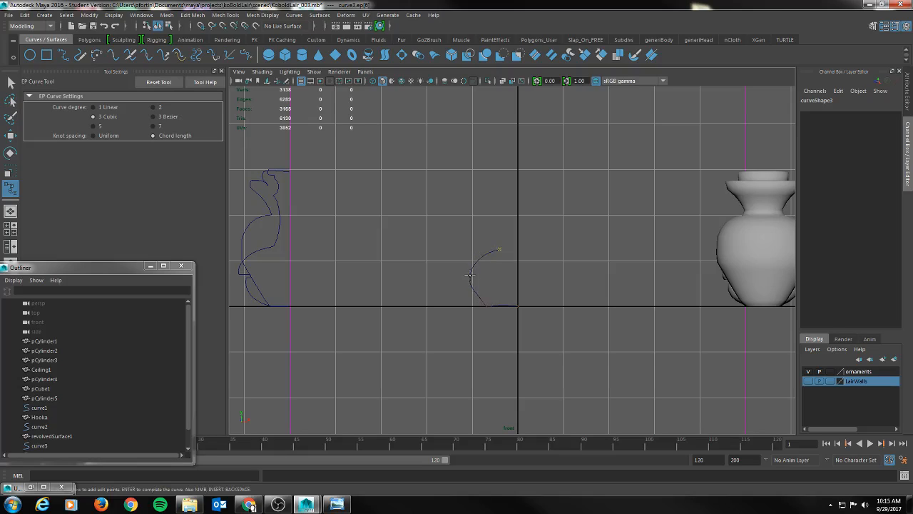
# Add a tight corner at the shoulder and run the curve up as a narrow neck, replacing a misplaced neck point.
pyautogui.scroll(1, 503, 253)
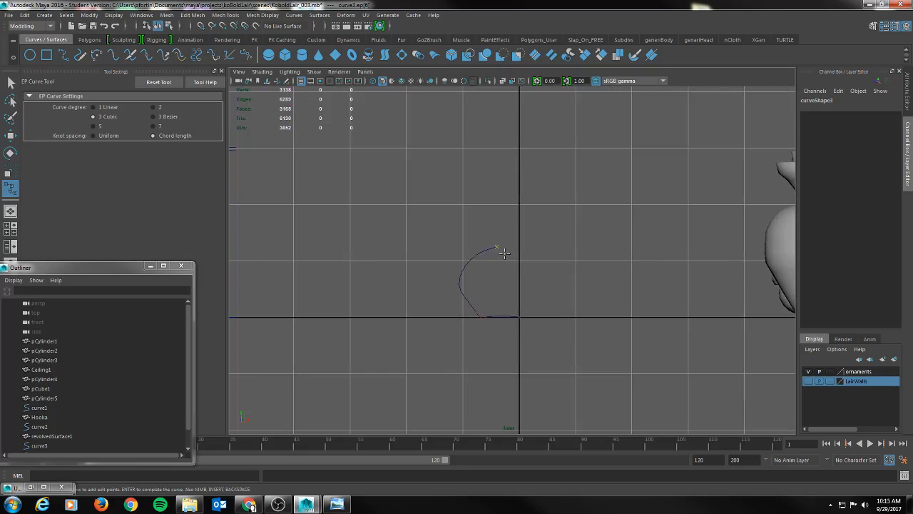
pyautogui.scroll(1, 507, 254)
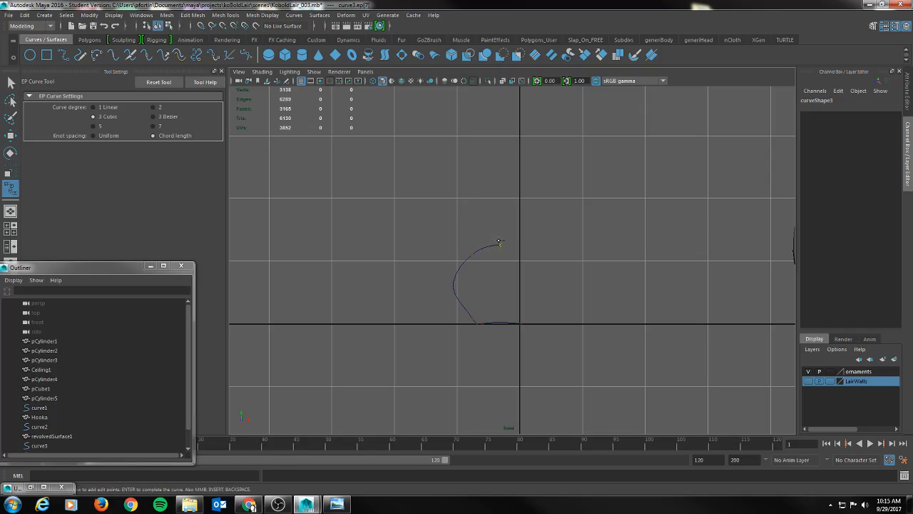
pyautogui.click(498, 242)
pyautogui.click(499, 198)
pyautogui.hotkey('ctrl', 'z')
pyautogui.click(500, 220)
pyautogui.click(494, 197)
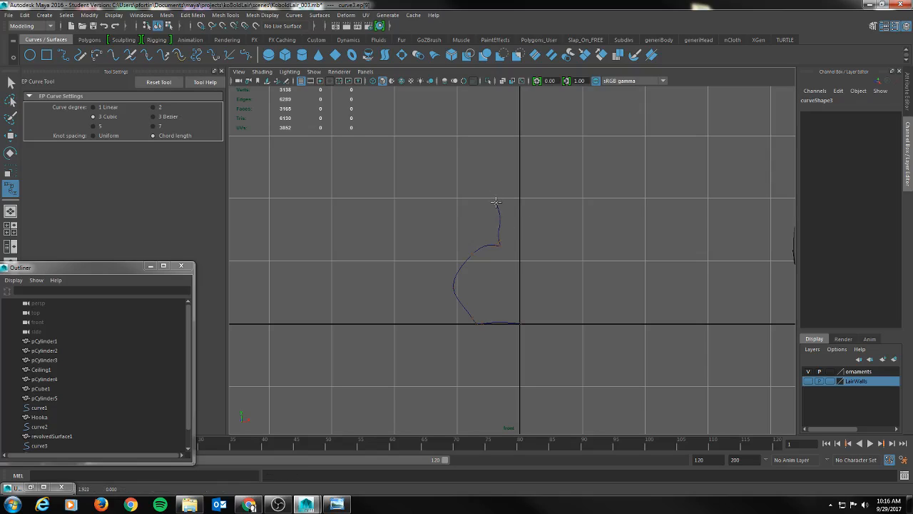
# Flare the neck out into a pointed lip, end the curve on the vertical axis and finish it with the Move tool.
pyautogui.click(498, 200)
pyautogui.click(485, 191)
pyautogui.click(517, 180)
pyautogui.click(520, 179)
pyautogui.press('w')
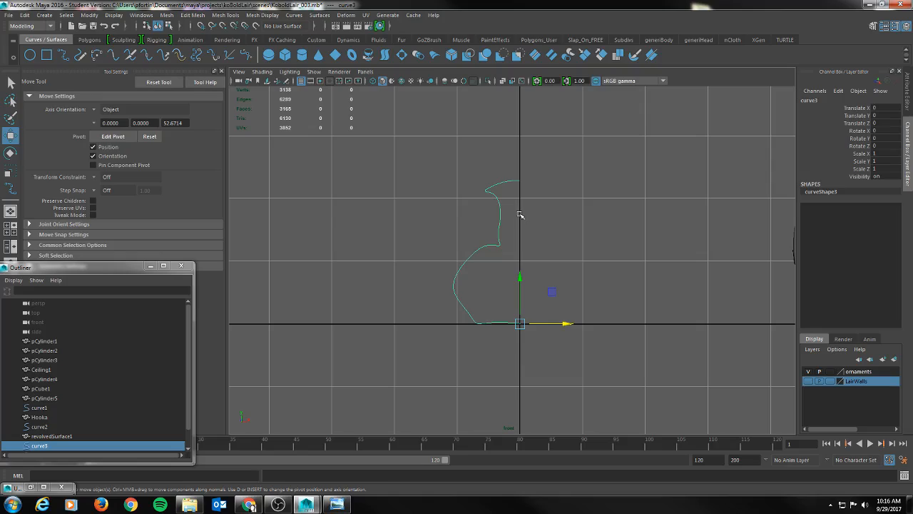
# Display the new curve's control vertices and select the one at the shoulder.
pyautogui.scroll(2, 497, 253)
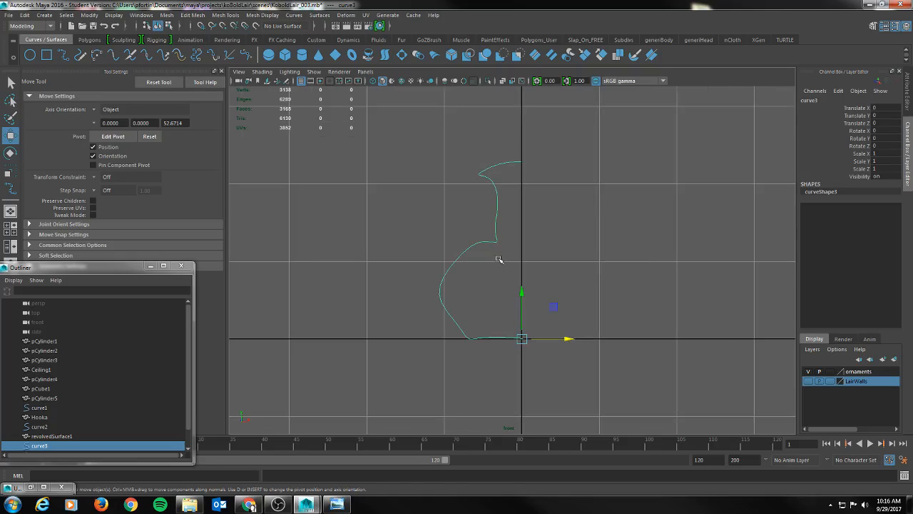
pyautogui.click(493, 243)
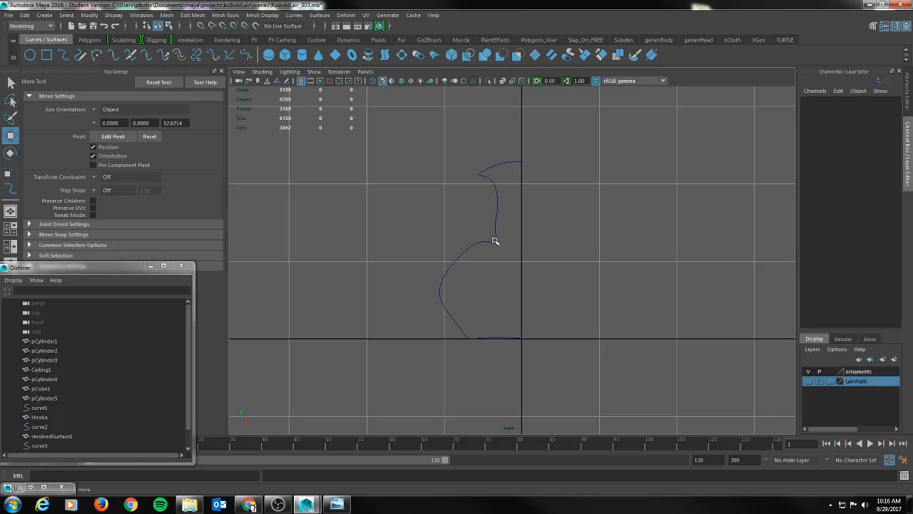
pyautogui.click(488, 243)
pyautogui.moveTo(487, 242); pyautogui.dragTo(446, 244, button='right')
pyautogui.moveTo(491, 240); pyautogui.dragTo(538, 234)
pyautogui.scroll(2, 465, 277)
pyautogui.scroll(2, 495, 252)
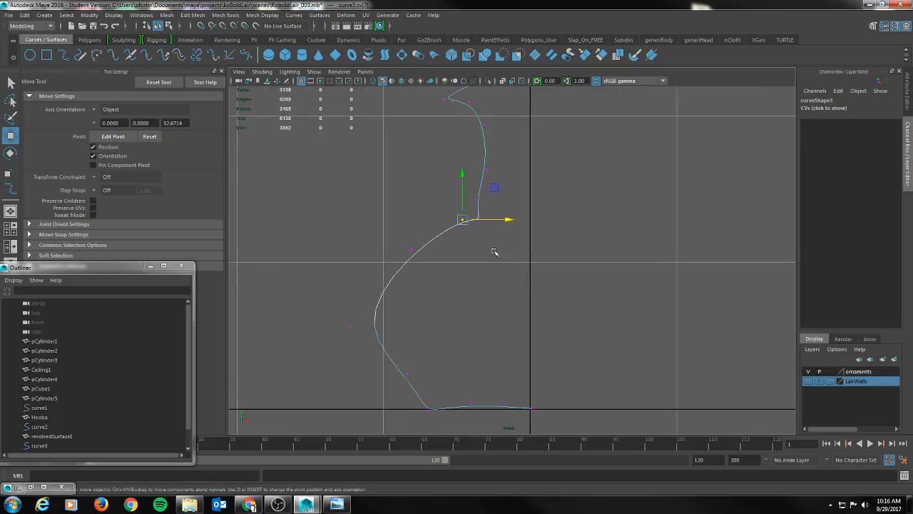
# Move the neck's control vertices so the neck rises straight from the shoulder.
pyautogui.moveTo(472, 191); pyautogui.dragTo(489, 208)
pyautogui.moveTo(475, 153); pyautogui.dragTo(475, 159)
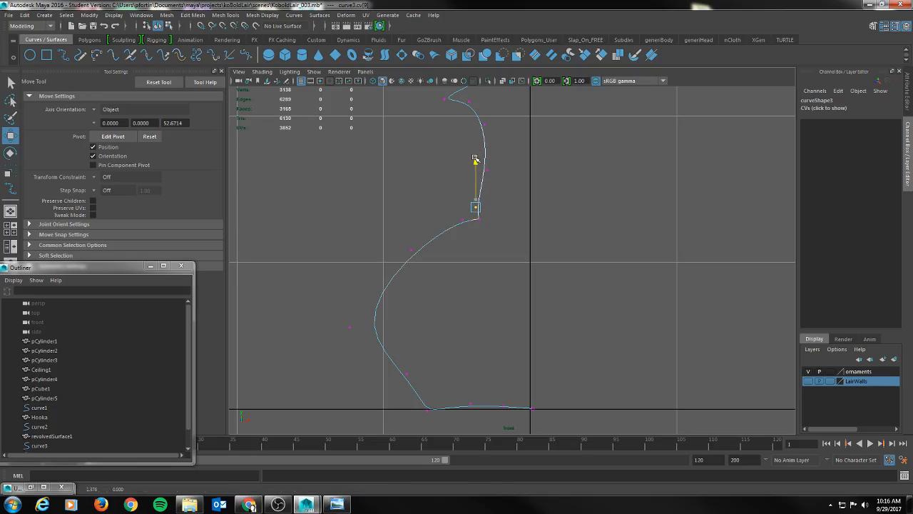
pyautogui.click(526, 207)
pyautogui.moveTo(466, 202)
pyautogui.mouseDown()
pyautogui.moveTo(534, 207)
pyautogui.moveTo(524, 207)
pyautogui.mouseUp()
pyautogui.moveTo(457, 157)
pyautogui.mouseDown()
pyautogui.moveTo(506, 195)
pyautogui.moveTo(529, 179)
pyautogui.moveTo(528, 169)
pyautogui.mouseUp()
pyautogui.moveTo(467, 122); pyautogui.dragTo(529, 125)
# Adjust the control vertices at the lower belly and corner, and lower the base ones to flatten the bottom along the horizontal axis.
pyautogui.moveTo(395, 360); pyautogui.dragTo(446, 374)
pyautogui.moveTo(416, 403); pyautogui.dragTo(440, 422)
pyautogui.moveTo(428, 371); pyautogui.dragTo(429, 370)
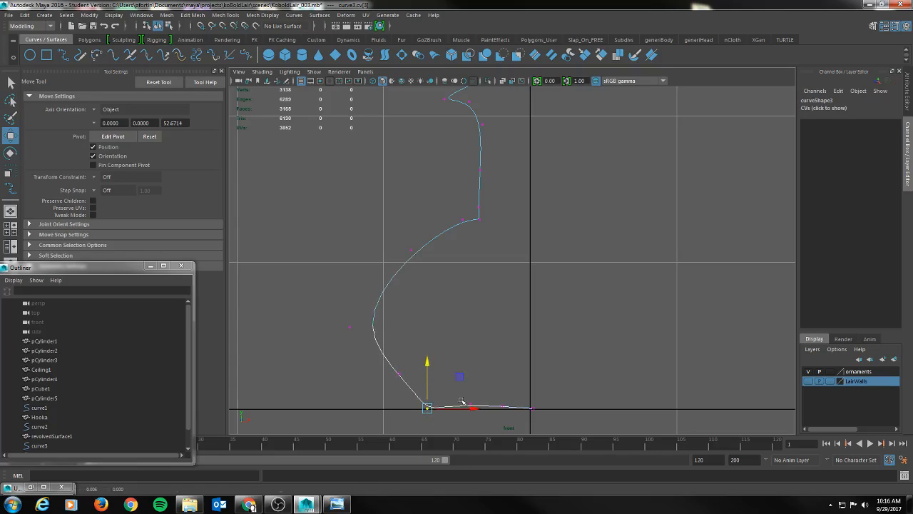
pyautogui.moveTo(475, 407); pyautogui.dragTo(494, 404)
pyautogui.moveTo(450, 356); pyautogui.dragTo(450, 365)
pyautogui.moveTo(496, 395); pyautogui.dragTo(510, 416)
pyautogui.moveTo(502, 359); pyautogui.dragTo(502, 363)
pyautogui.keyDown('alt'); pyautogui.moveTo(474, 386); pyautogui.dragTo(476, 331, button='middle'); pyautogui.keyUp('alt')
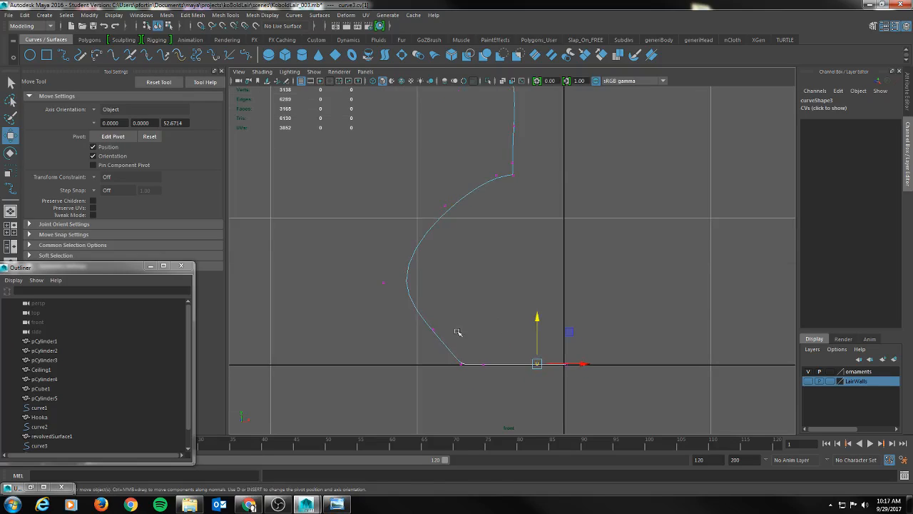
# Raise the base's inner control vertices slightly to give the vessel a shallow concave bottom.
pyautogui.moveTo(510, 345); pyautogui.dragTo(587, 393)
pyautogui.moveTo(551, 316); pyautogui.dragTo(553, 314)
pyautogui.moveTo(567, 362); pyautogui.dragTo(581, 381)
pyautogui.moveTo(565, 315); pyautogui.dragTo(568, 312)
pyautogui.moveTo(505, 345); pyautogui.dragTo(538, 372)
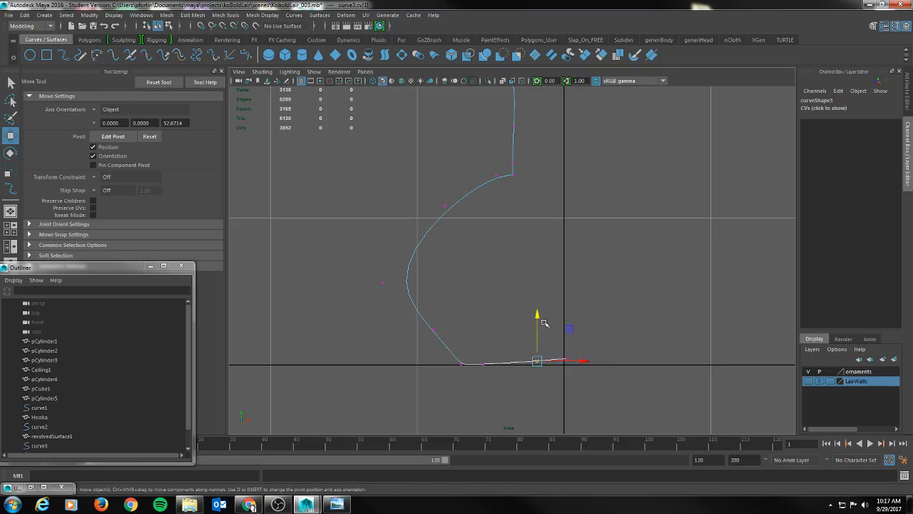
pyautogui.moveTo(473, 354); pyautogui.dragTo(493, 374)
pyautogui.moveTo(483, 319); pyautogui.dragTo(483, 316)
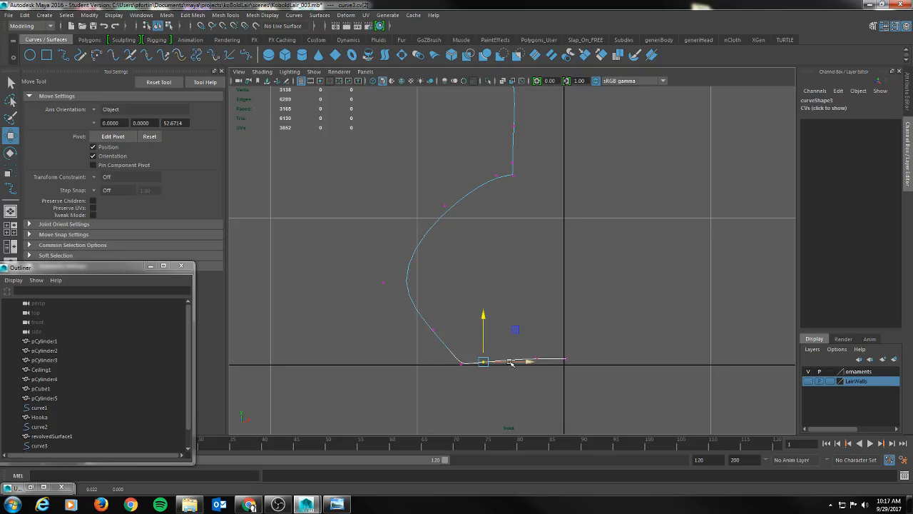
# Reposition the lower and outermost belly control vertices to make the belly rounder.
pyautogui.moveTo(406, 309); pyautogui.dragTo(439, 347)
pyautogui.moveTo(367, 255); pyautogui.dragTo(432, 283)
pyautogui.moveTo(433, 195)
pyautogui.mouseDown()
pyautogui.moveTo(450, 223)
pyautogui.moveTo(430, 206)
pyautogui.moveTo(435, 188)
pyautogui.moveTo(429, 214)
pyautogui.moveTo(434, 197)
pyautogui.mouseUp()
pyautogui.moveTo(374, 268); pyautogui.dragTo(441, 281)
pyautogui.scroll(-8, 497, 288)
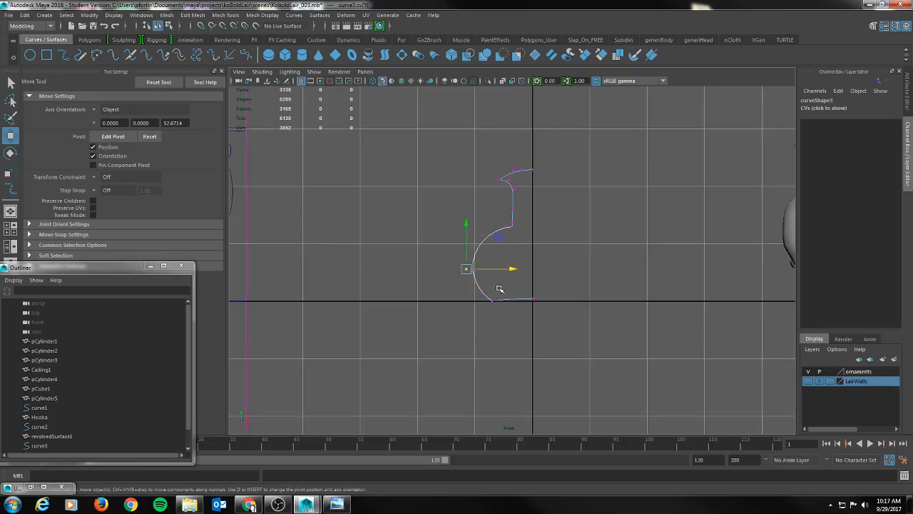
pyautogui.scroll(6, 503, 288)
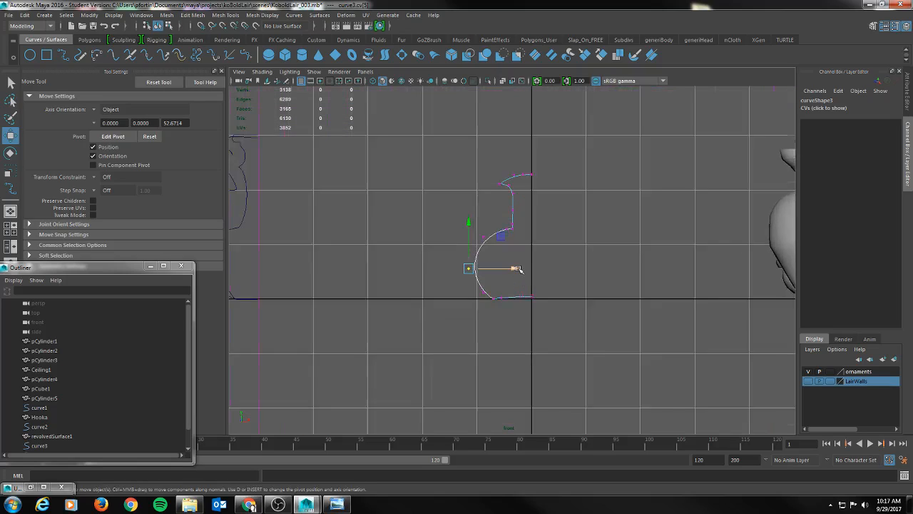
pyautogui.scroll(4, 542, 256)
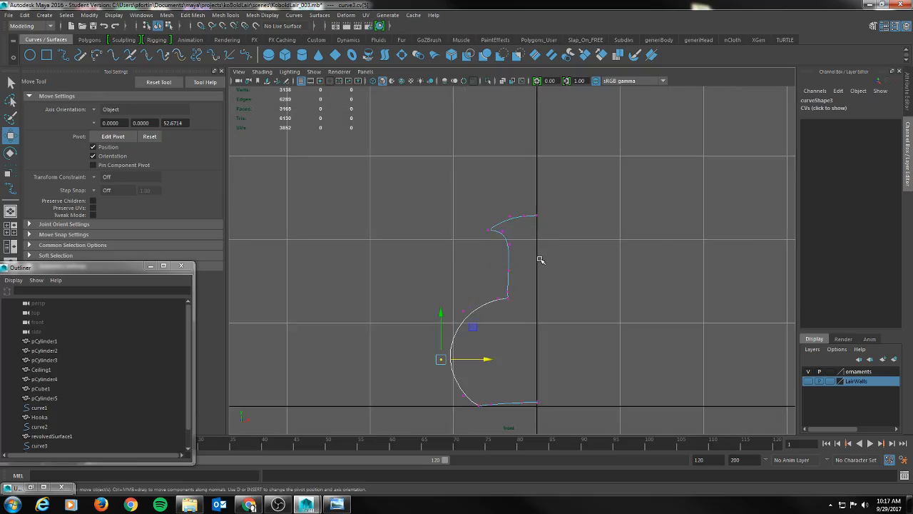
# Inspect the control vertices around the lip and return the profile curve to object mode.
pyautogui.click(499, 222)
pyautogui.moveTo(528, 222); pyautogui.dragTo(528, 222)
pyautogui.click(508, 238)
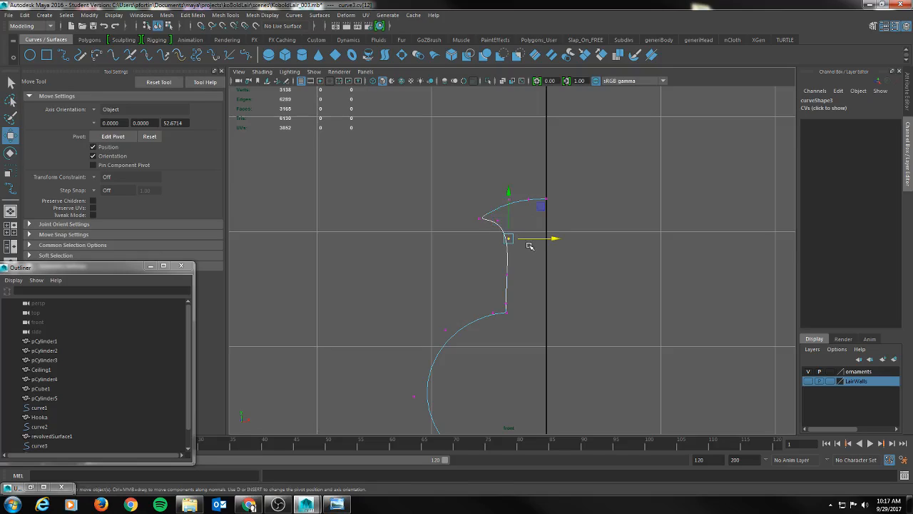
pyautogui.moveTo(508, 259); pyautogui.dragTo(539, 247, button='right')
pyautogui.scroll(-5, 582, 305)
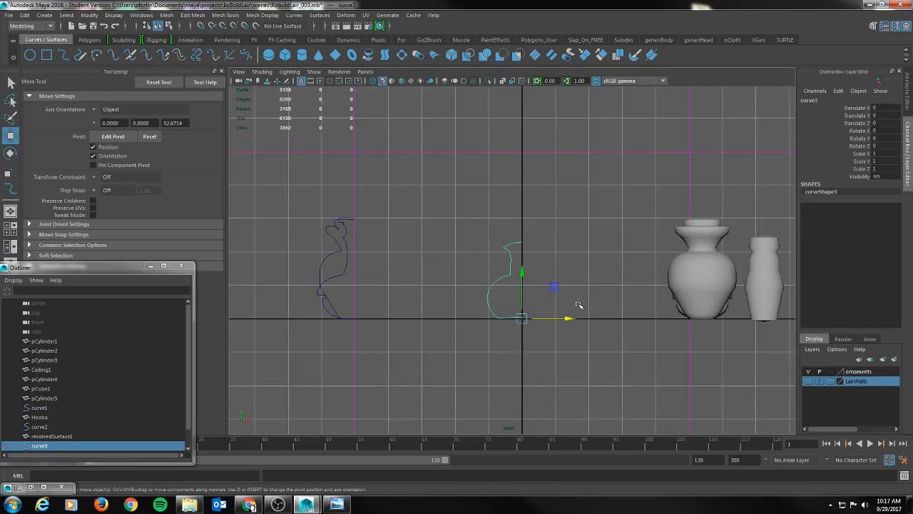
# Snap the profile's top and bottom end control vertices to the grid on the vertical axis, and reselect the whole curve.
pyautogui.scroll(1, 579, 305)
pyautogui.moveTo(522, 241)
pyautogui.mouseDown(button='right')
pyautogui.moveTo(503, 240)
pyautogui.moveTo(514, 238)
pyautogui.mouseUp(button='right')
pyautogui.moveTo(523, 233); pyautogui.dragTo(536, 361)
pyautogui.scroll(1, 534, 260)
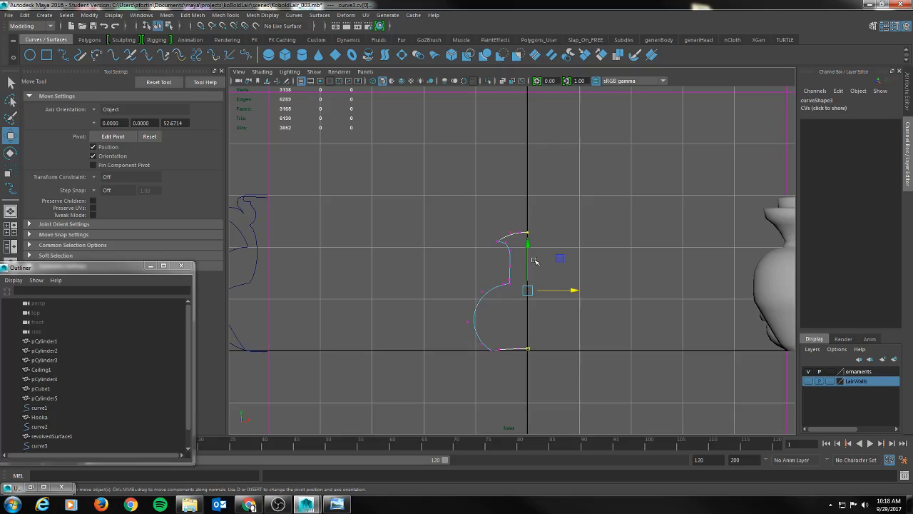
pyautogui.scroll(2, 534, 261)
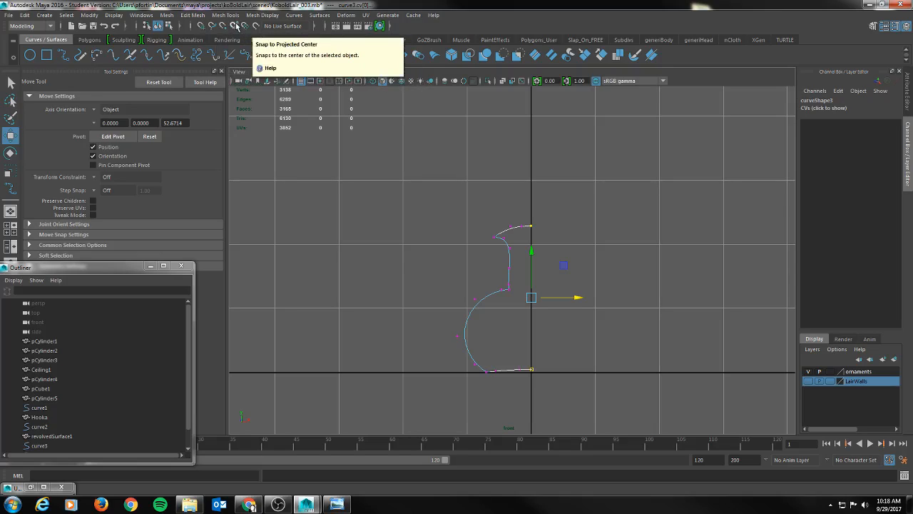
pyautogui.click(200, 26)
pyautogui.moveTo(570, 300); pyautogui.dragTo(548, 298)
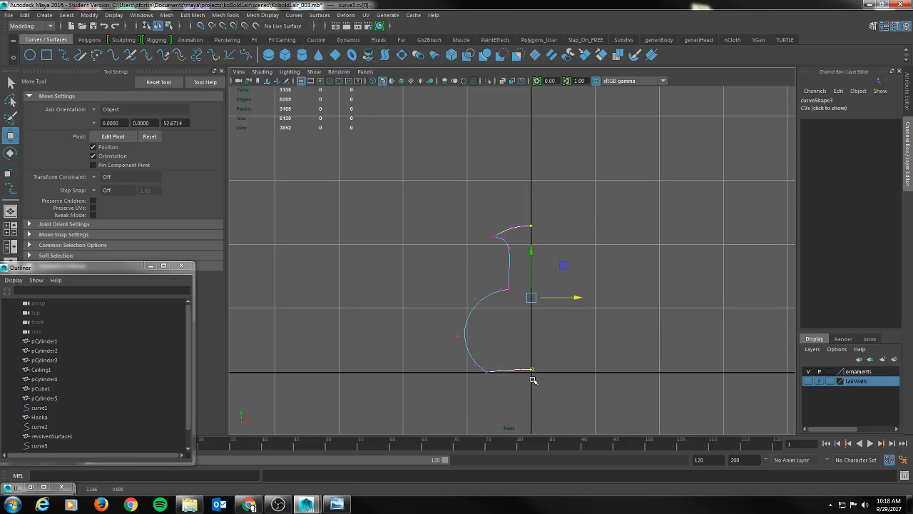
pyautogui.moveTo(500, 234); pyautogui.dragTo(449, 234, button='right')
pyautogui.click(502, 234)
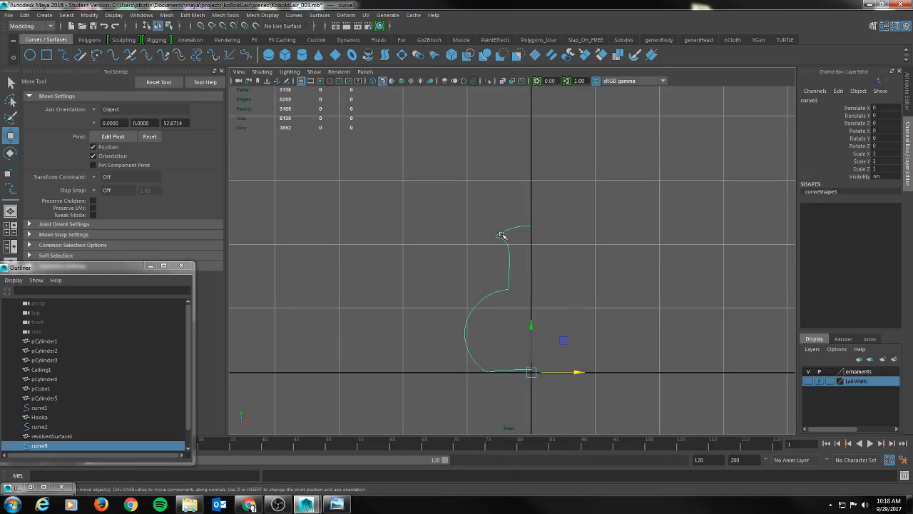
# Open the Revolve options for the selected profile curve in the perspective view.
pyautogui.press('space')
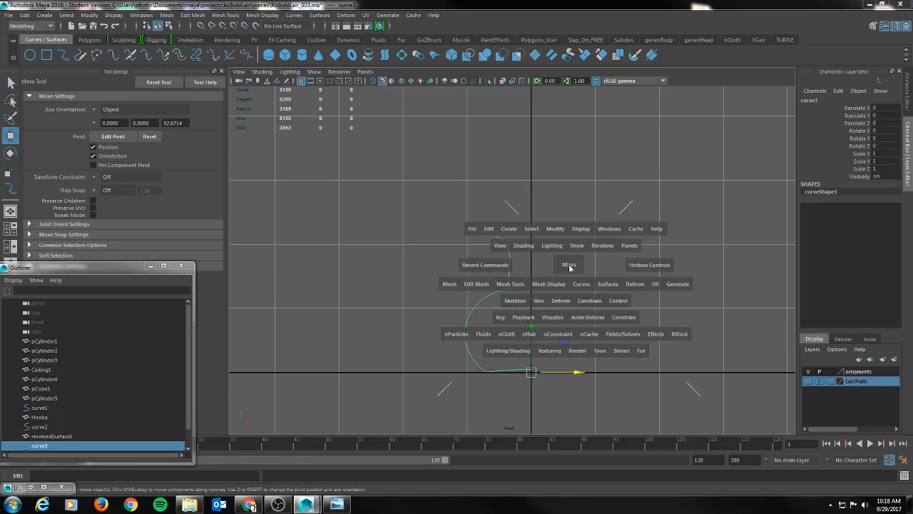
pyautogui.press('space')
pyautogui.keyDown('alt'); pyautogui.moveTo(622, 205); pyautogui.dragTo(598, 236); pyautogui.keyUp('alt')
pyautogui.keyDown('alt'); pyautogui.moveTo(568, 250); pyautogui.dragTo(565, 247, button='middle'); pyautogui.keyUp('alt')
pyautogui.keyDown('alt'); pyautogui.moveTo(566, 247); pyautogui.dragTo(585, 235); pyautogui.keyUp('alt')
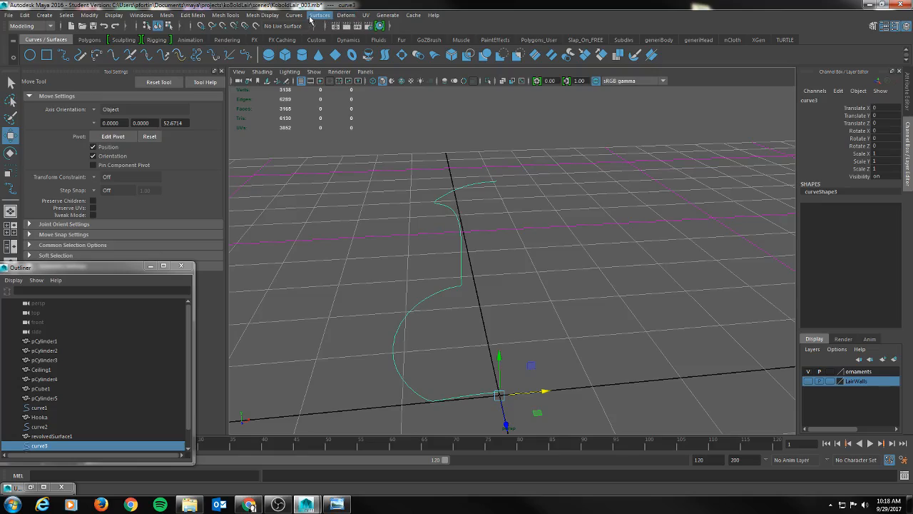
pyautogui.click(311, 17)
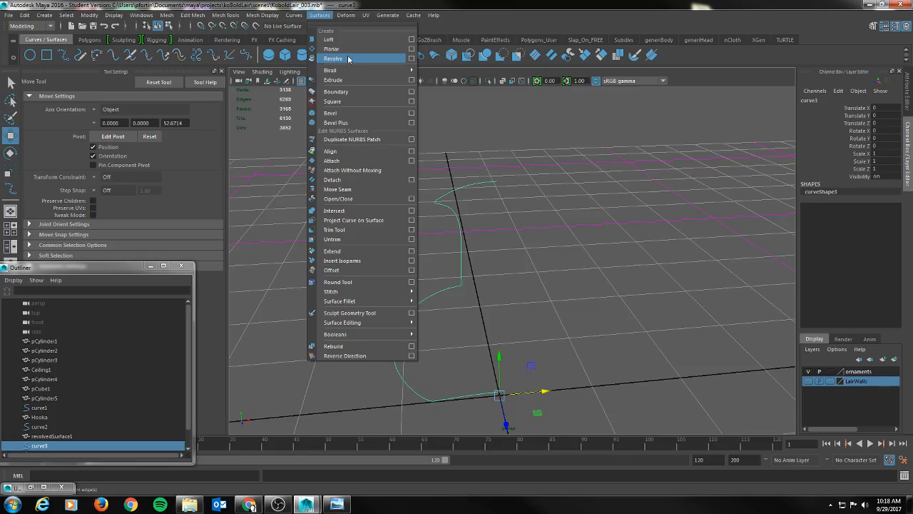
pyautogui.click(411, 62)
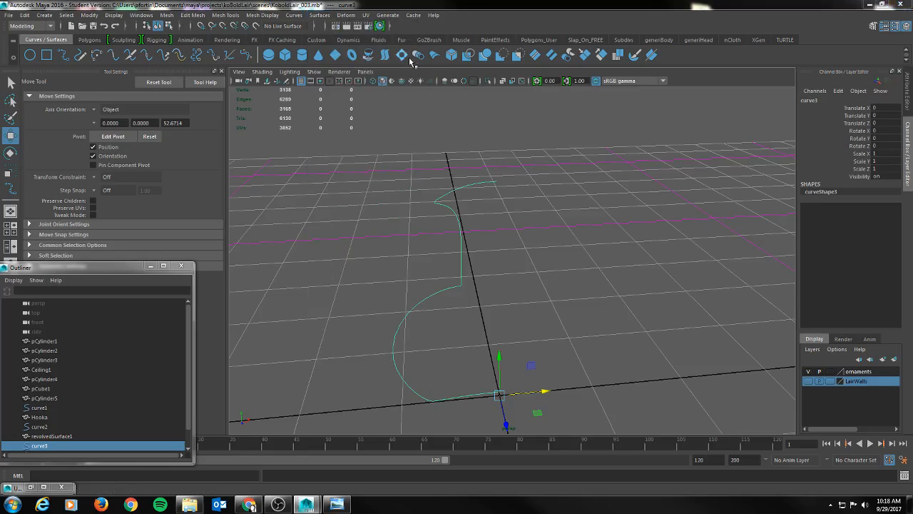
pyautogui.moveTo(811, 153); pyautogui.dragTo(197, 222)
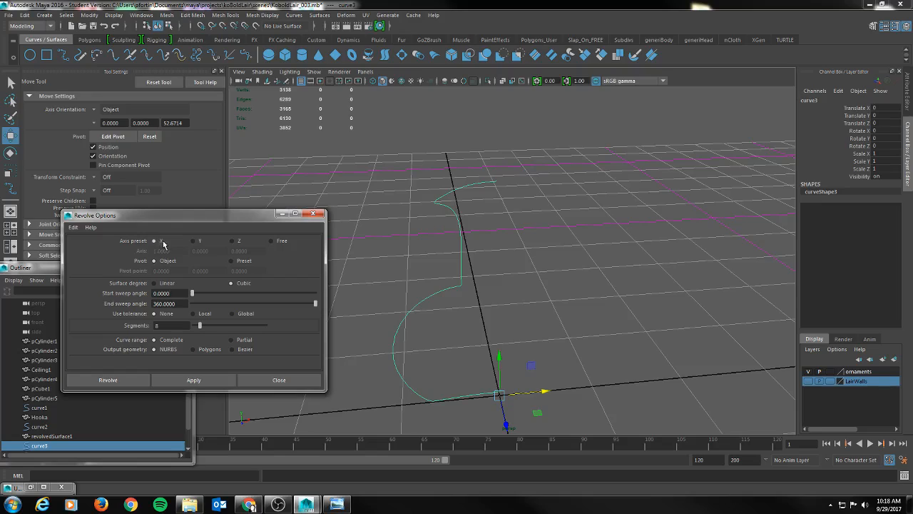
# Try revolving the profile about the X axis, inspect the surface from several angles, and undo it.
pyautogui.click(201, 381)
pyautogui.keyDown('alt'); pyautogui.moveTo(536, 316); pyautogui.dragTo(575, 314); pyautogui.keyUp('alt')
pyautogui.scroll(-4, 585, 312)
pyautogui.keyDown('alt'); pyautogui.moveTo(575, 317); pyautogui.dragTo(564, 247, button='middle'); pyautogui.keyUp('alt')
pyautogui.scroll(-2, 564, 248)
pyautogui.keyDown('alt'); pyautogui.moveTo(564, 247); pyautogui.dragTo(526, 268); pyautogui.keyUp('alt')
pyautogui.hotkey('ctrl', 'z')
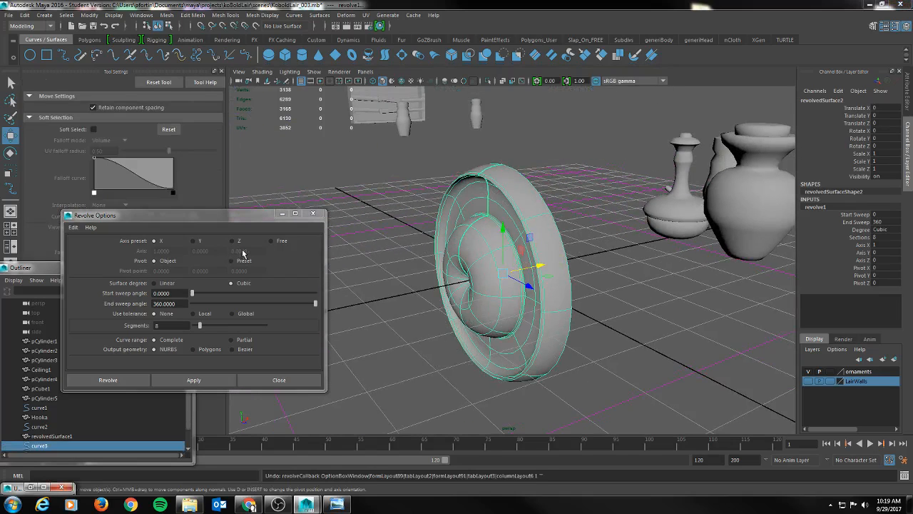
# Try revolving the profile about the Z axis and undo the resulting surface.
pyautogui.click(232, 243)
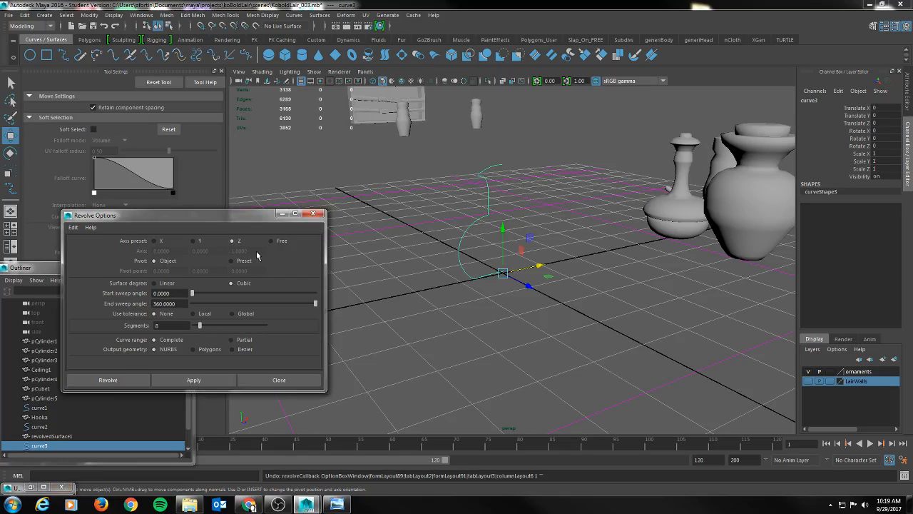
pyautogui.click(193, 380)
pyautogui.keyDown('alt'); pyautogui.moveTo(532, 265); pyautogui.dragTo(471, 249); pyautogui.keyUp('alt')
pyautogui.press('w')
pyautogui.hotkey('ctrl', 'z')
# Set the revolve axis to Y, test the eight-segment NURBS revolve, and undo it.
pyautogui.click(193, 241)
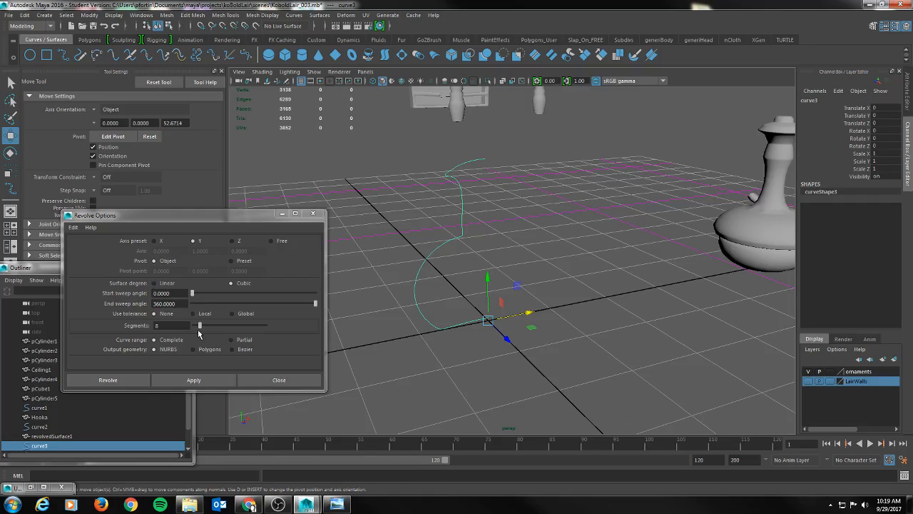
pyautogui.click(193, 379)
pyautogui.keyDown('alt'); pyautogui.moveTo(506, 287); pyautogui.dragTo(520, 247); pyautogui.keyUp('alt')
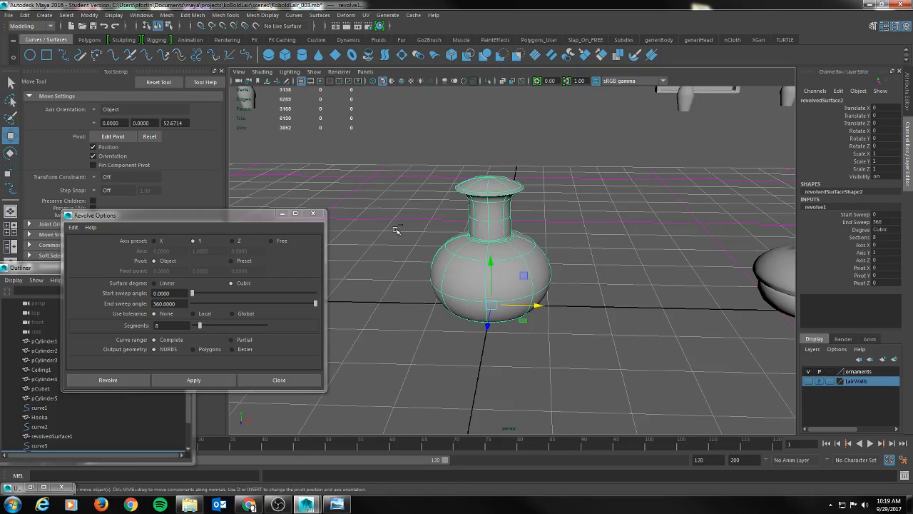
pyautogui.hotkey('ctrl', 'z')
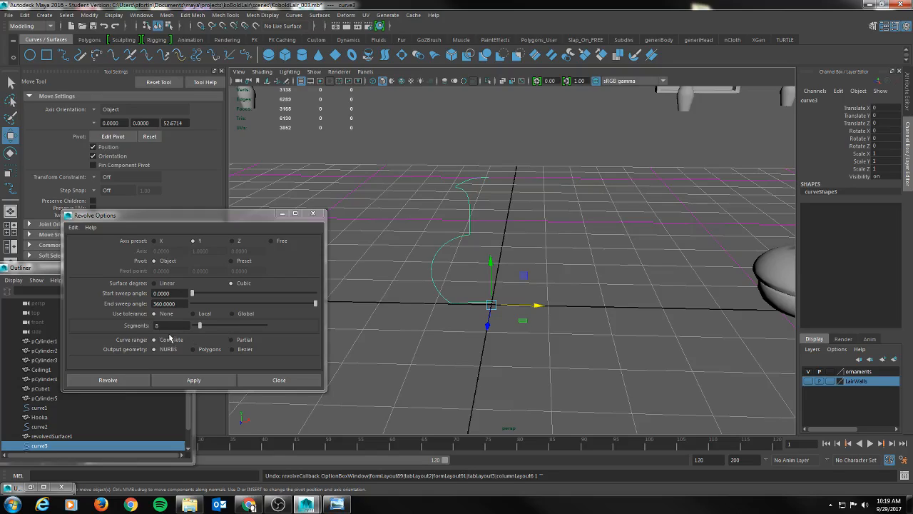
pyautogui.click(193, 380)
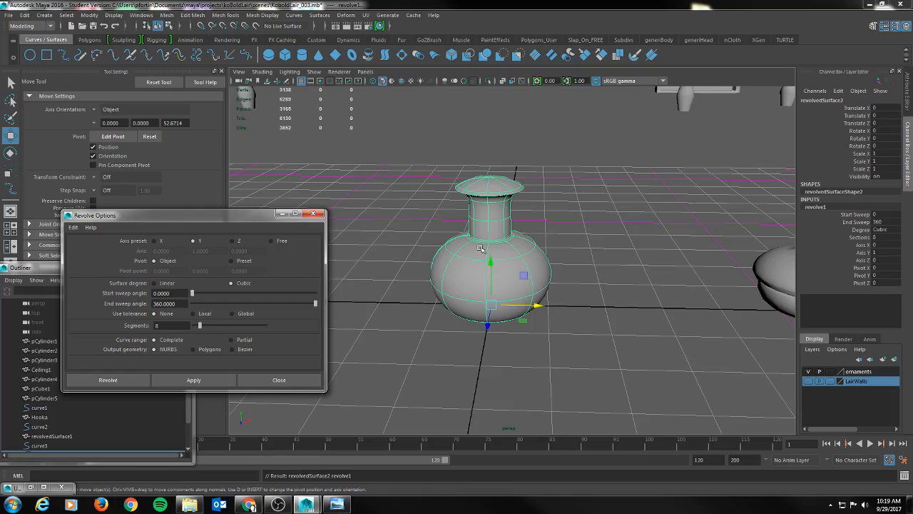
pyautogui.press('f')
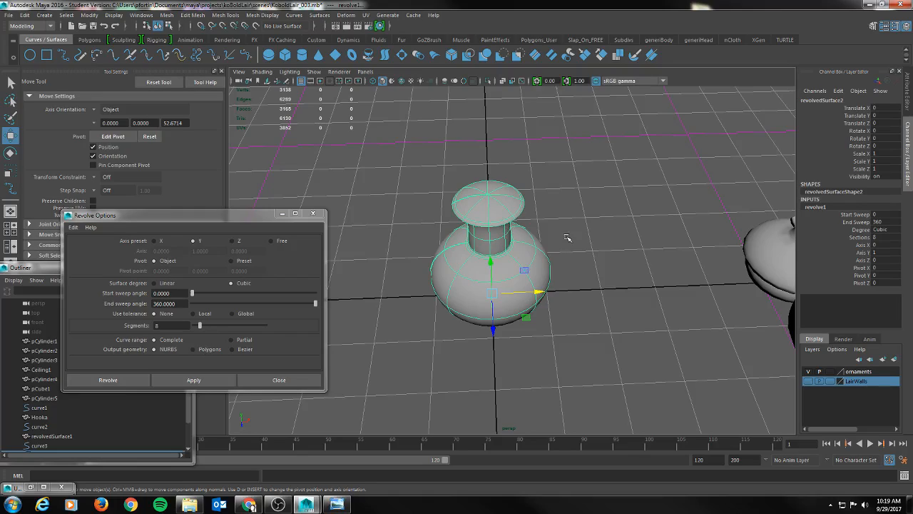
pyautogui.hotkey('ctrl', 'z')
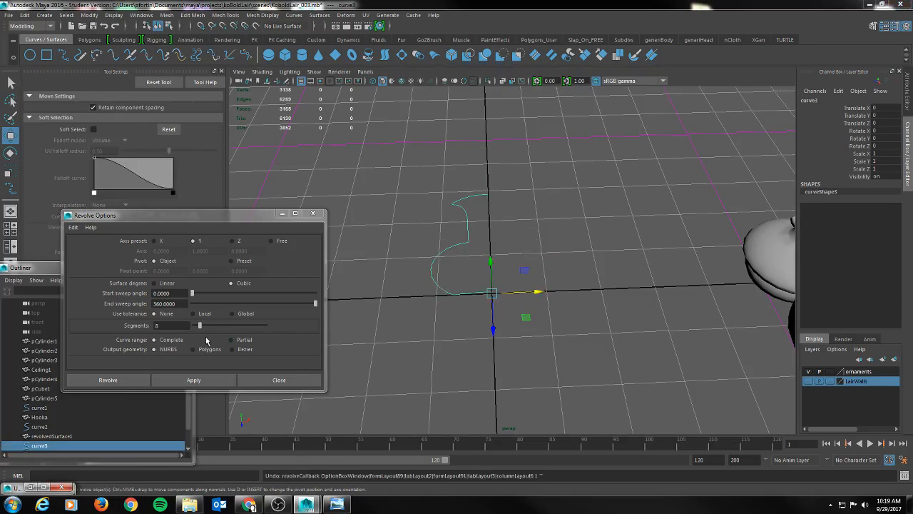
# Try a NURBS revolve of the profile with only 4 segments and undo it.
pyautogui.moveTo(177, 327); pyautogui.dragTo(133, 326)
pyautogui.write('4')
pyautogui.click(137, 379)
pyautogui.keyDown('alt'); pyautogui.moveTo(568, 326); pyautogui.dragTo(439, 279); pyautogui.keyUp('alt')
pyautogui.hotkey('ctrl', 'z')
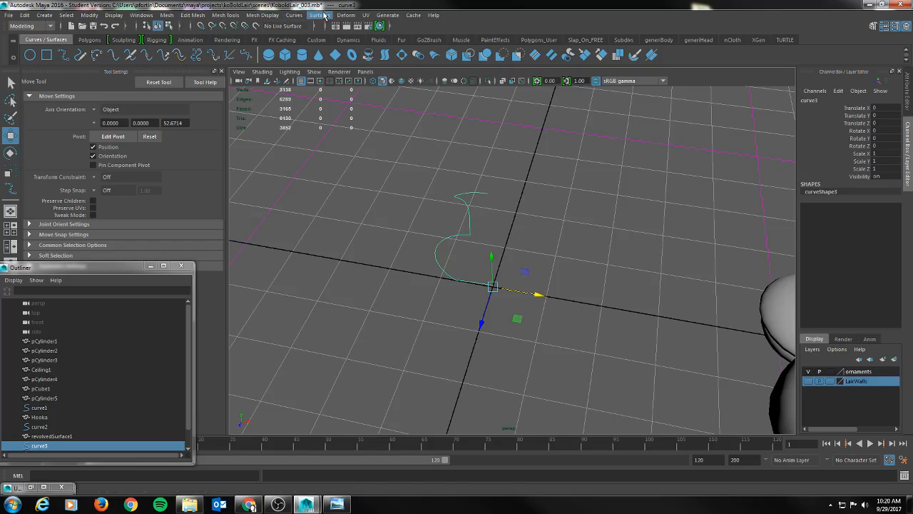
# Reopen the Revolve options and set 8 segments with Polygons as the output geometry.
pyautogui.click(268, 15)
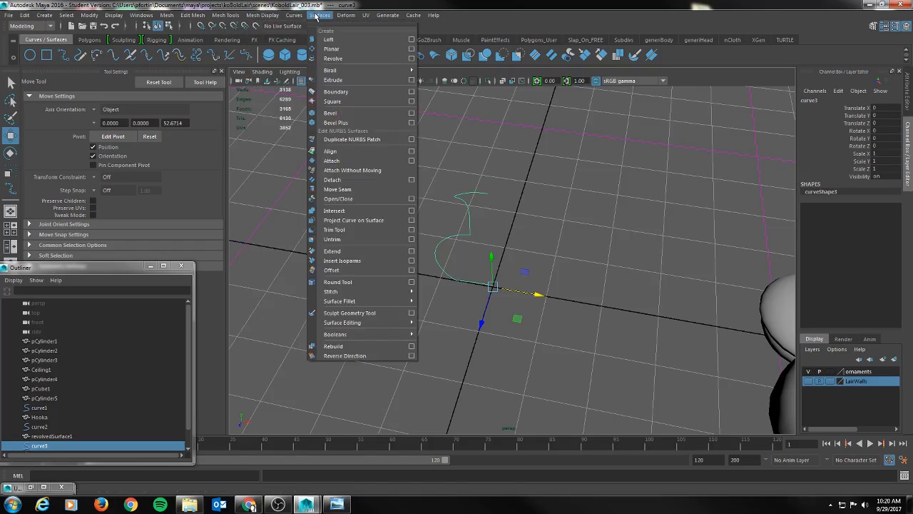
pyautogui.moveTo(319, 15)
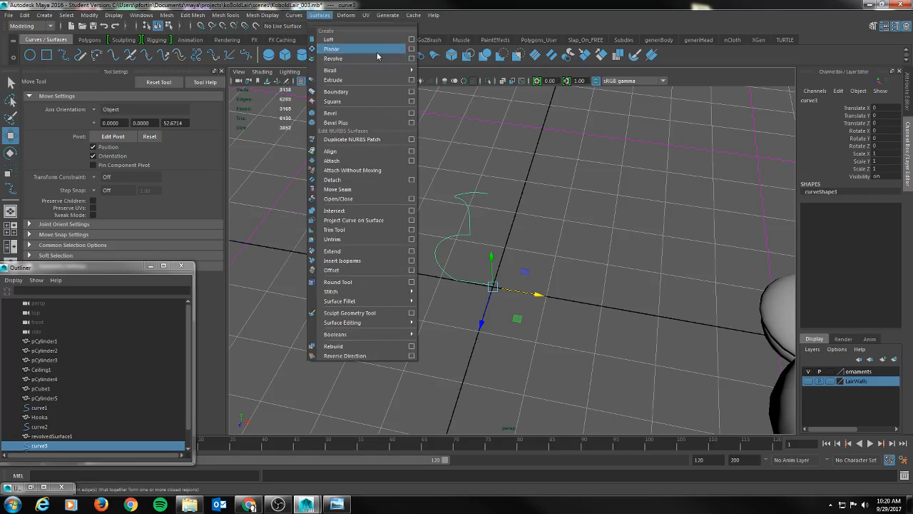
pyautogui.click(412, 58)
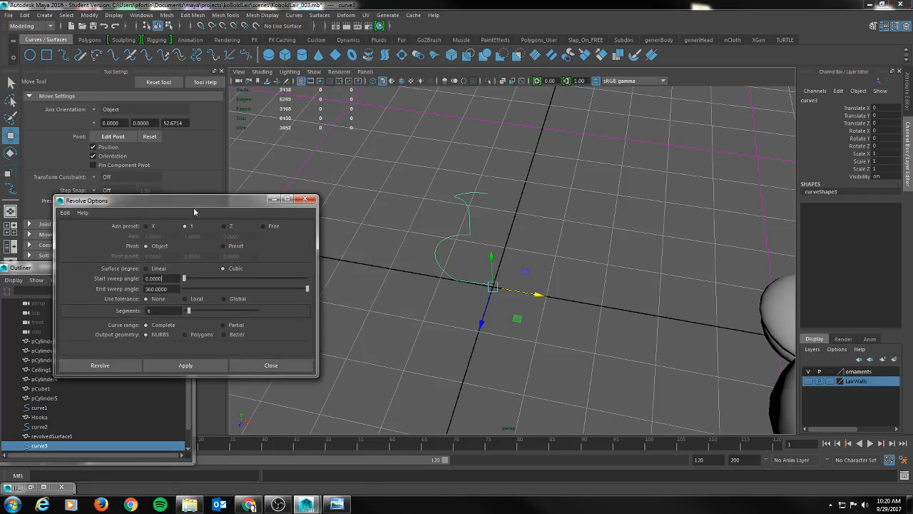
pyautogui.click(182, 330)
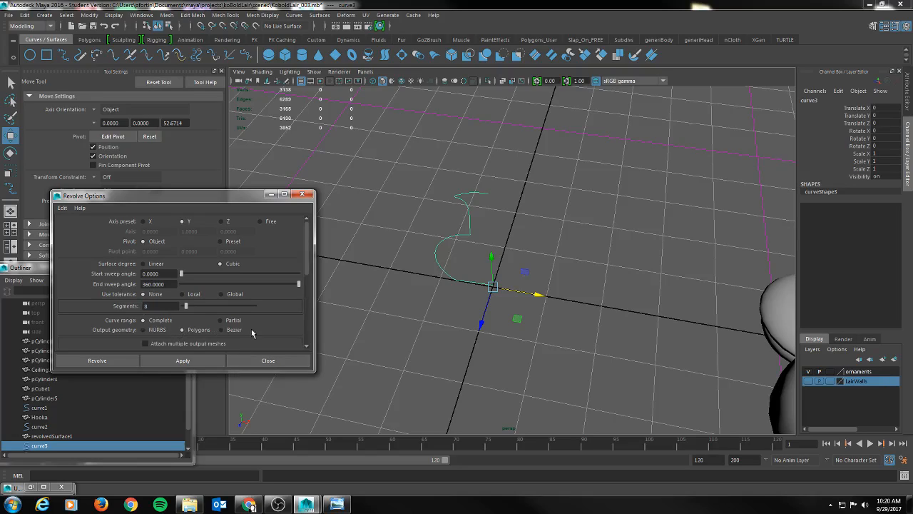
pyautogui.scroll(-2, 254, 297)
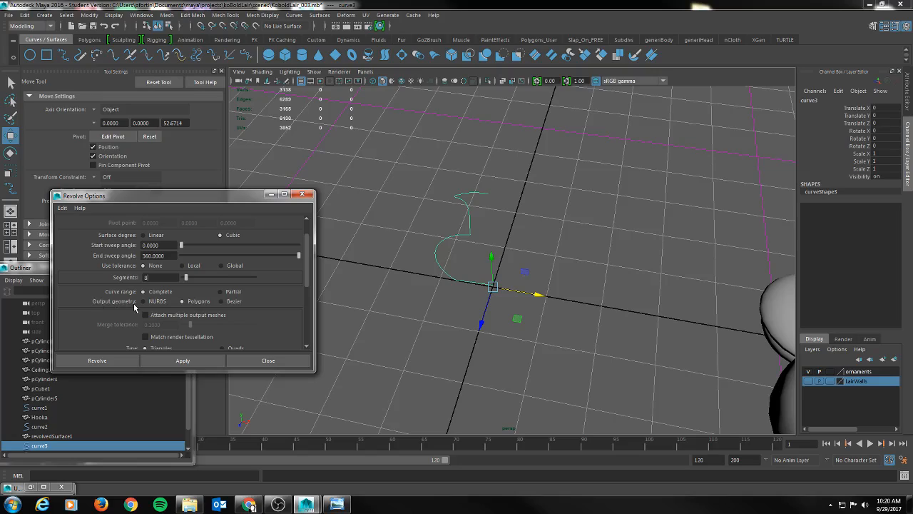
pyautogui.scroll(-6, 254, 314)
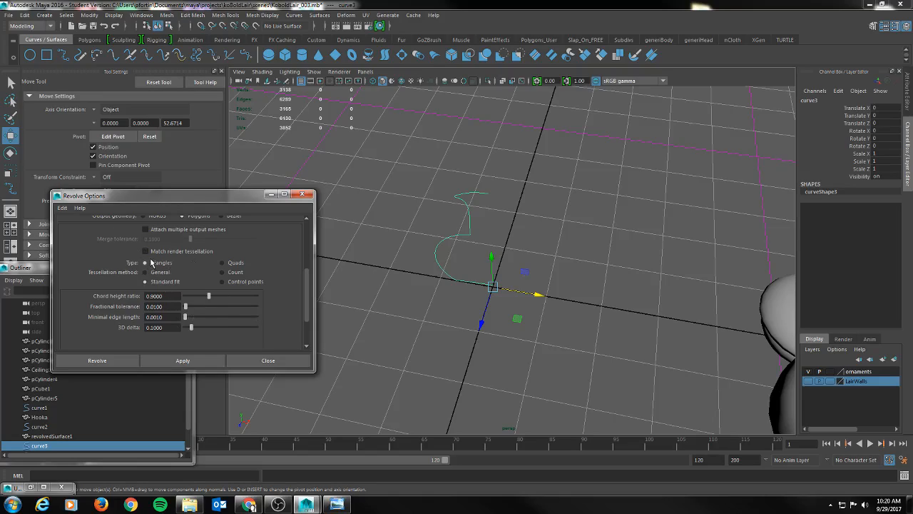
# Try the polygon revolve with Triangles and Standard fit tessellation, and undo it.
pyautogui.click(178, 361)
pyautogui.keyDown('alt'); pyautogui.moveTo(472, 262); pyautogui.dragTo(446, 243); pyautogui.keyUp('alt')
pyautogui.hotkey('ctrl', 'z')
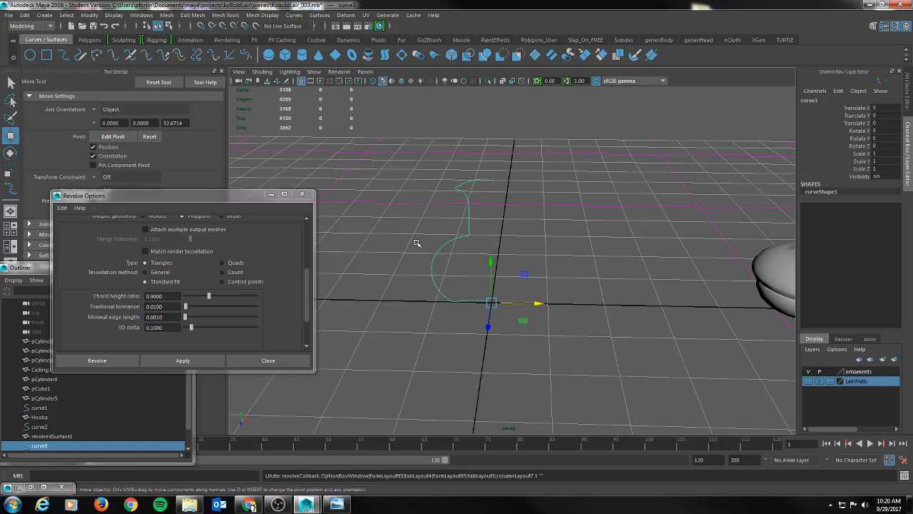
# Set the polygon type to Quads with Count tessellation, test the revolve at a count of 200, and undo it.
pyautogui.click(224, 265)
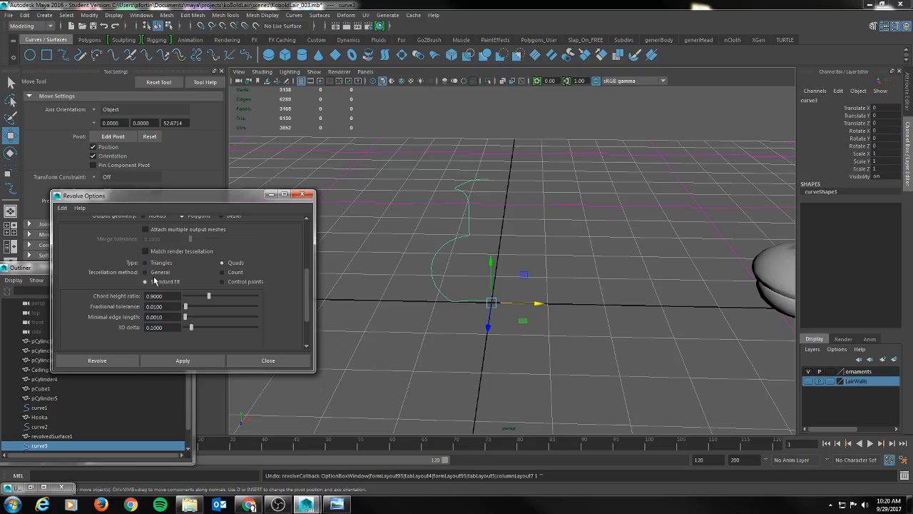
pyautogui.click(221, 277)
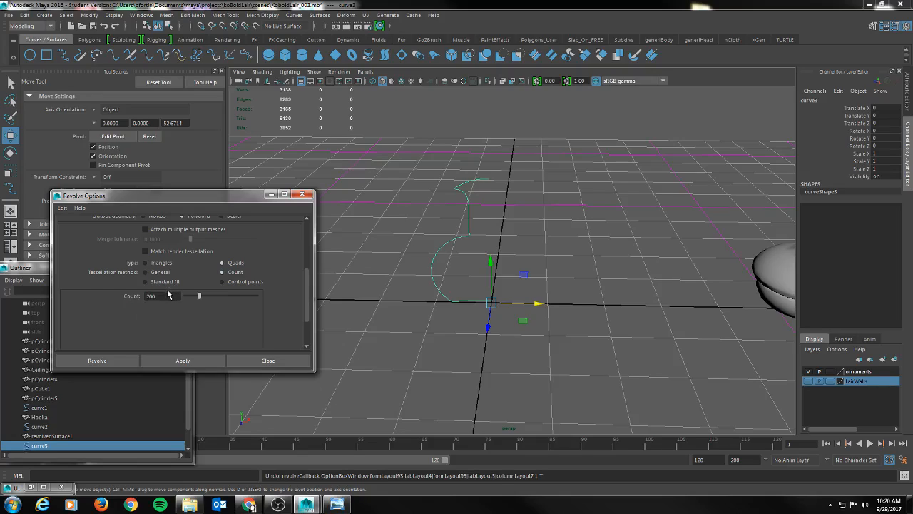
pyautogui.click(182, 360)
pyautogui.keyDown('alt'); pyautogui.moveTo(386, 357); pyautogui.dragTo(437, 305); pyautogui.keyUp('alt')
pyautogui.hotkey('ctrl', 'z')
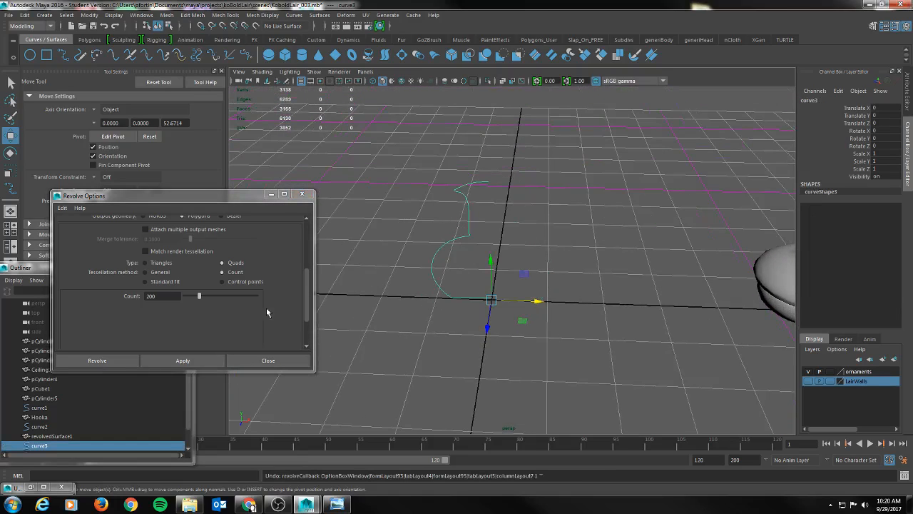
# Try revolving the profile with a quad count of 400 and inspect the mesh density.
pyautogui.moveTo(169, 295); pyautogui.dragTo(107, 295)
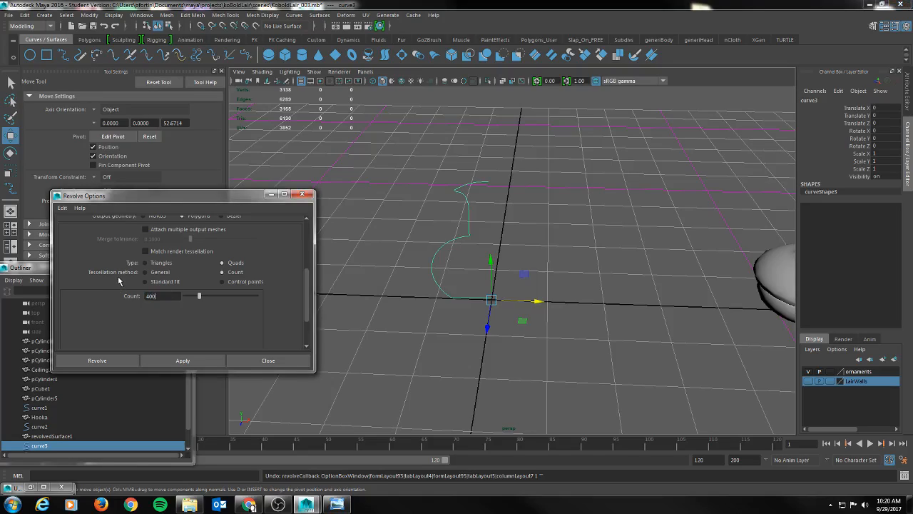
pyautogui.write('400')
pyautogui.click(183, 360)
pyautogui.moveTo(561, 252)
pyautogui.keyDown('alt'); pyautogui.mouseDown()
pyautogui.moveTo(594, 227)
pyautogui.moveTo(494, 231)
pyautogui.moveTo(553, 267)
pyautogui.mouseUp(); pyautogui.keyUp('alt')
pyautogui.keyDown('alt'); pyautogui.moveTo(487, 260); pyautogui.dragTo(499, 241); pyautogui.keyUp('alt')
# Undo the 400-count revolve and set the tessellation count to 100.
pyautogui.moveTo(165, 296); pyautogui.dragTo(62, 298)
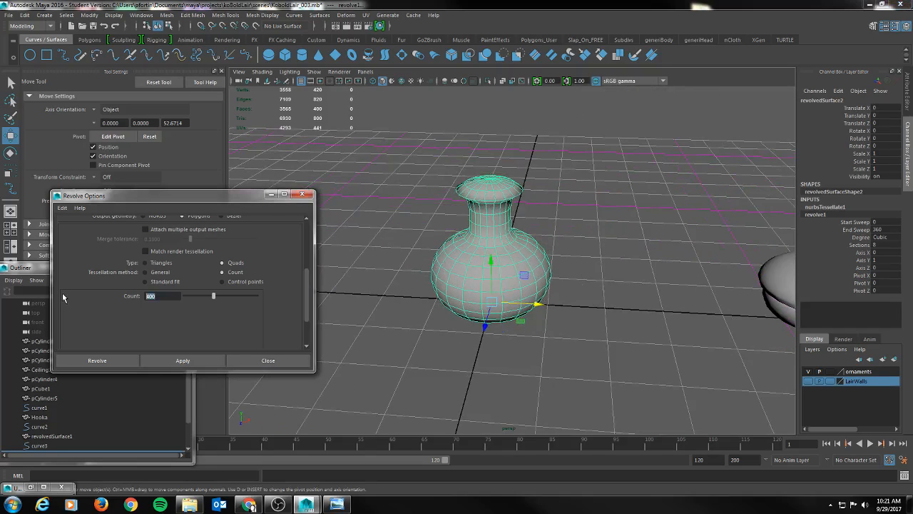
pyautogui.write('200')
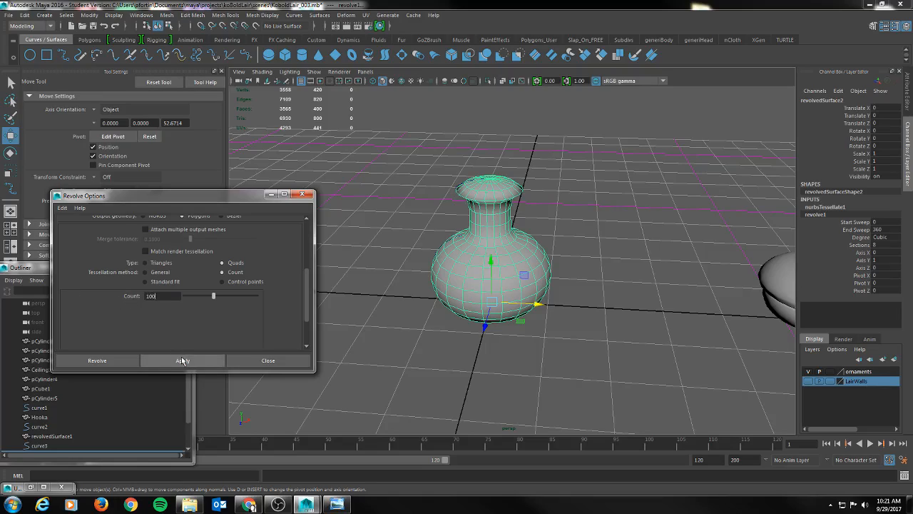
pyautogui.press('BackSpace')
pyautogui.press('BackSpace')
pyautogui.press('BackSpace')
pyautogui.write('200')
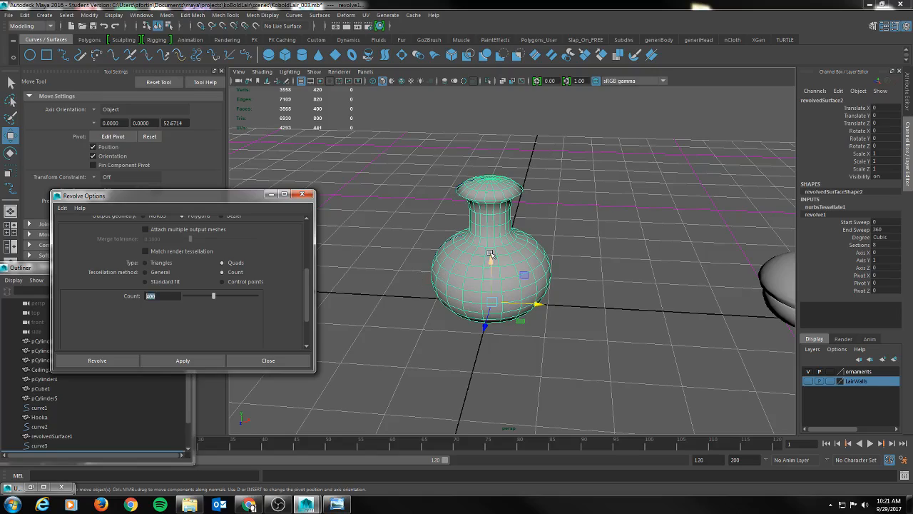
pyautogui.hotkey('ctrl', 'z')
pyautogui.hotkey('ctrl', 'z')
pyautogui.moveTo(468, 214); pyautogui.dragTo(469, 212, button='right')
pyautogui.click(469, 212)
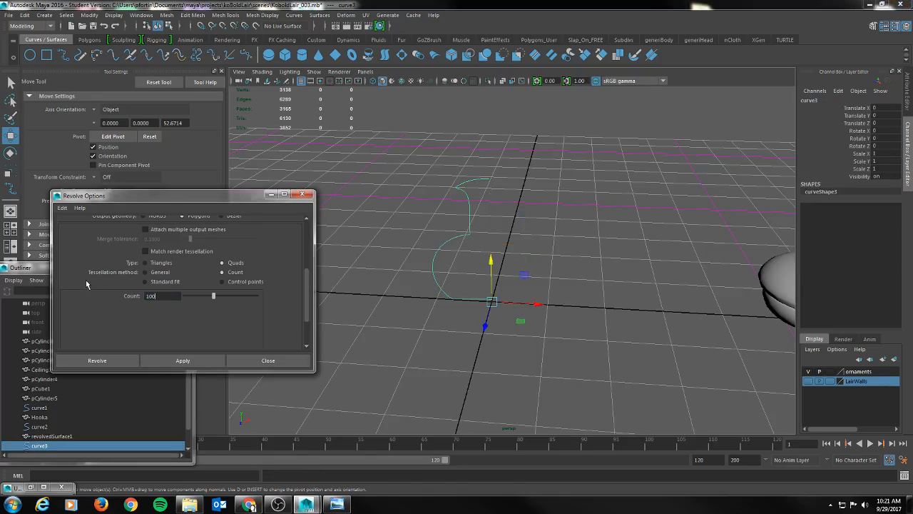
# Try the quad revolve at a count of 100 and undo it.
pyautogui.click(183, 361)
pyautogui.keyDown('alt'); pyautogui.moveTo(507, 276); pyautogui.dragTo(535, 259); pyautogui.keyUp('alt')
pyautogui.hotkey('ctrl', 'z')
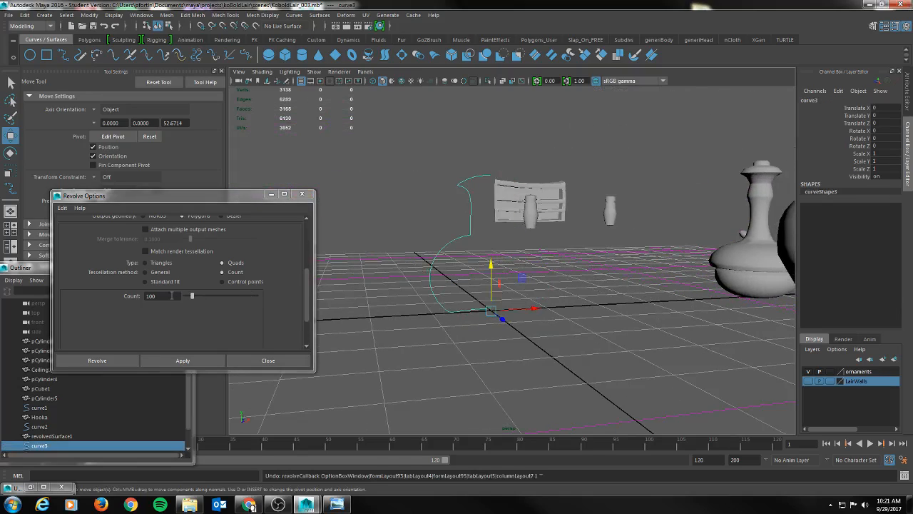
# Set the tessellation count to 250 and revolve the profile about Y into a quad polygon vessel.
pyautogui.moveTo(172, 296); pyautogui.dragTo(106, 302)
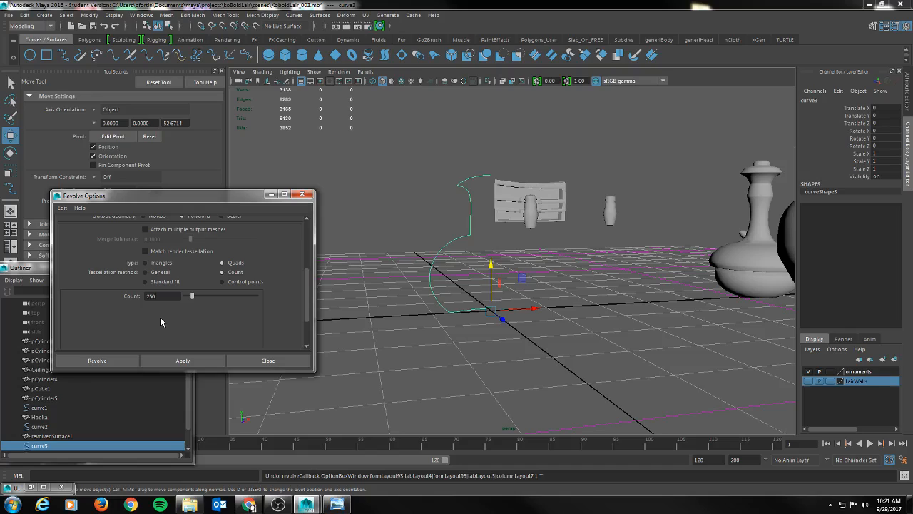
pyautogui.click(183, 361)
pyautogui.keyDown('alt'); pyautogui.moveTo(637, 271); pyautogui.dragTo(498, 244); pyautogui.keyUp('alt')
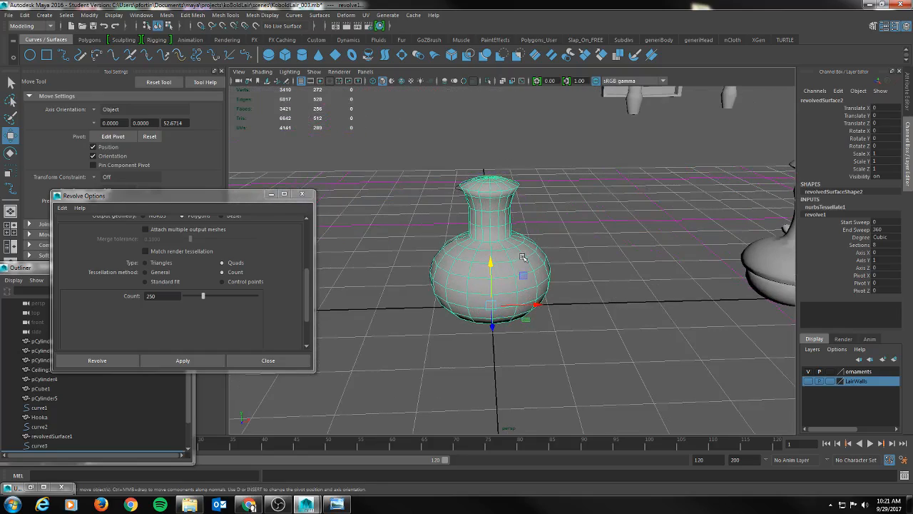
pyautogui.keyDown('alt'); pyautogui.moveTo(576, 279); pyautogui.dragTo(503, 265, button='right'); pyautogui.keyUp('alt')
pyautogui.keyDown('alt'); pyautogui.moveTo(573, 319); pyautogui.dragTo(647, 312); pyautogui.keyUp('alt')
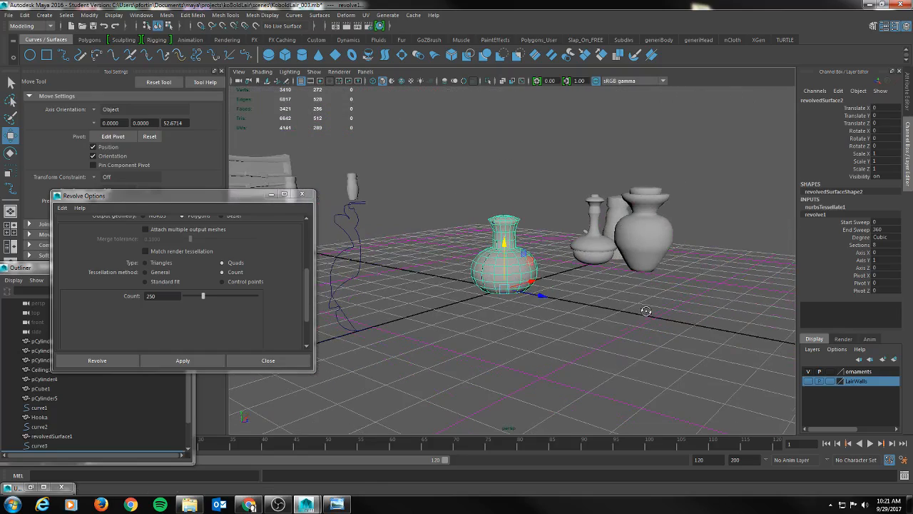
# Select the new revolved vessel mesh at the origin.
pyautogui.click(489, 263)
pyautogui.click(592, 279)
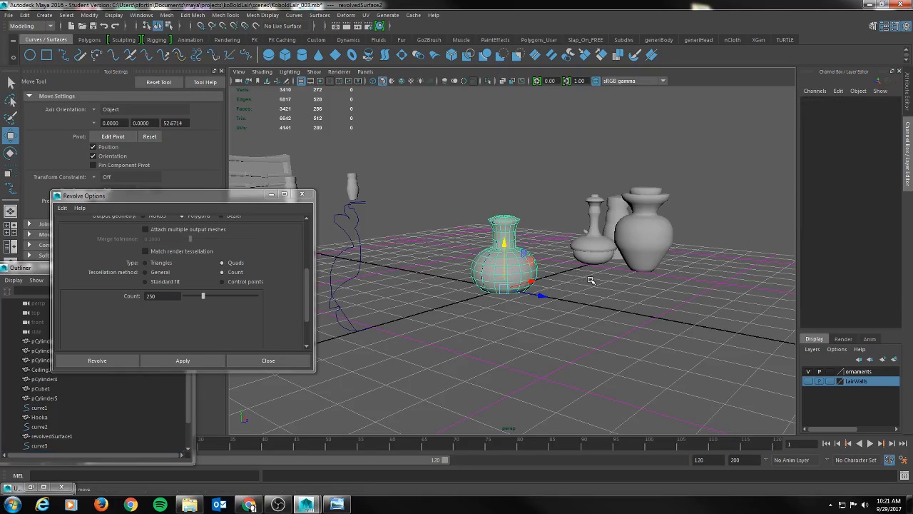
pyautogui.click(486, 263)
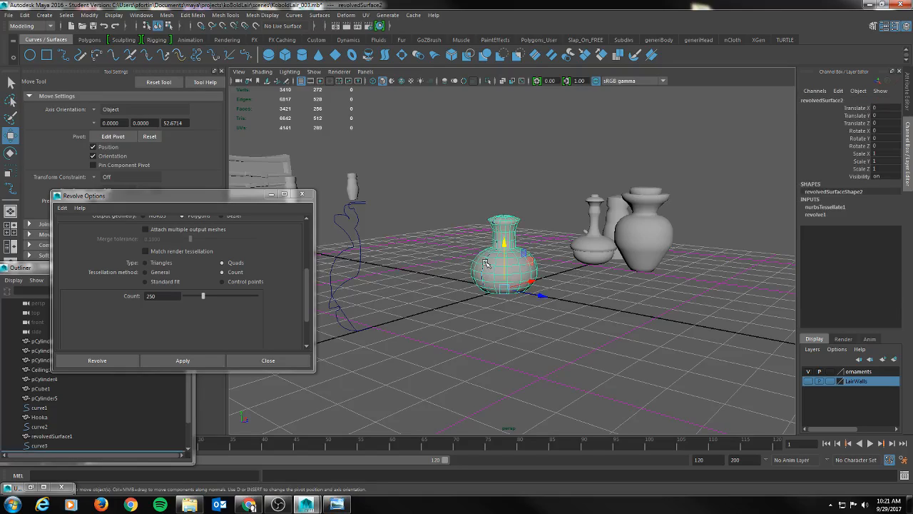
# Examine the revolved vessel up close together with the profile curve running along its side.
pyautogui.press('f')
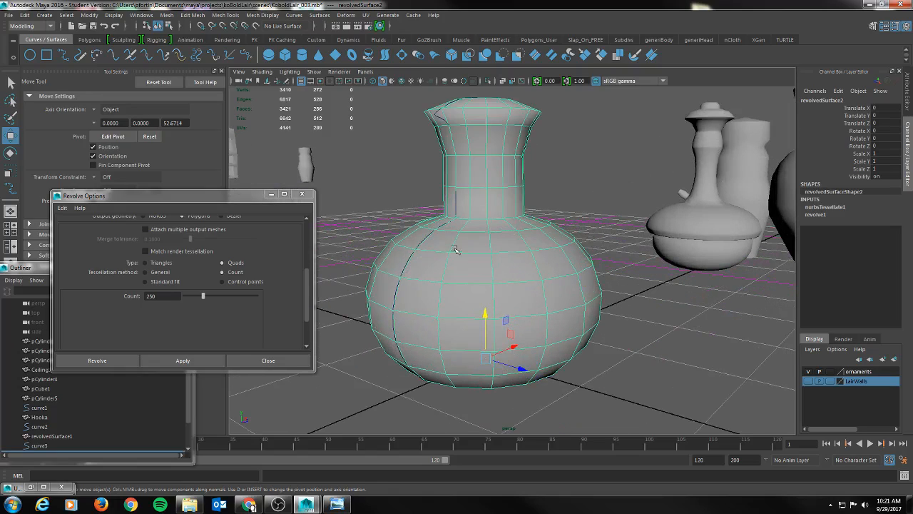
pyautogui.click(422, 239)
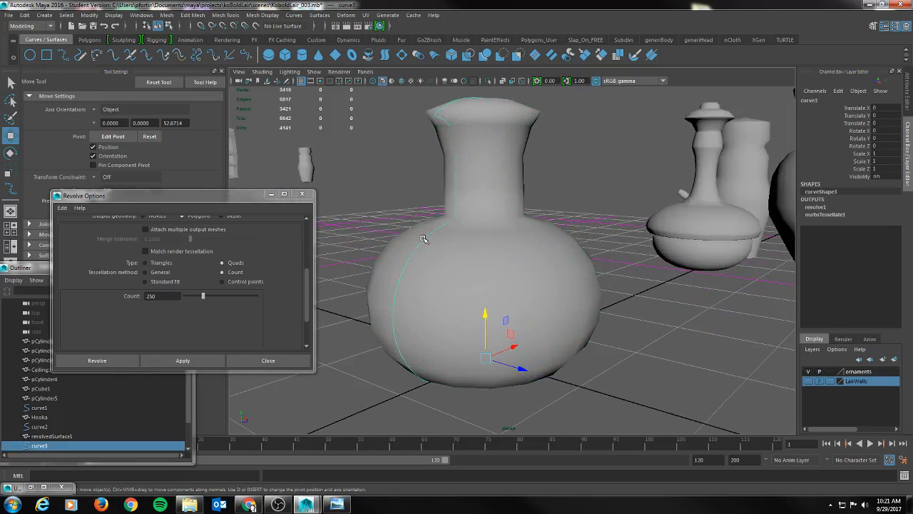
pyautogui.press('e')
pyautogui.moveTo(478, 249)
pyautogui.keyDown('alt'); pyautogui.mouseDown()
pyautogui.moveTo(520, 249)
pyautogui.moveTo(476, 248)
pyautogui.mouseUp(); pyautogui.keyUp('alt')
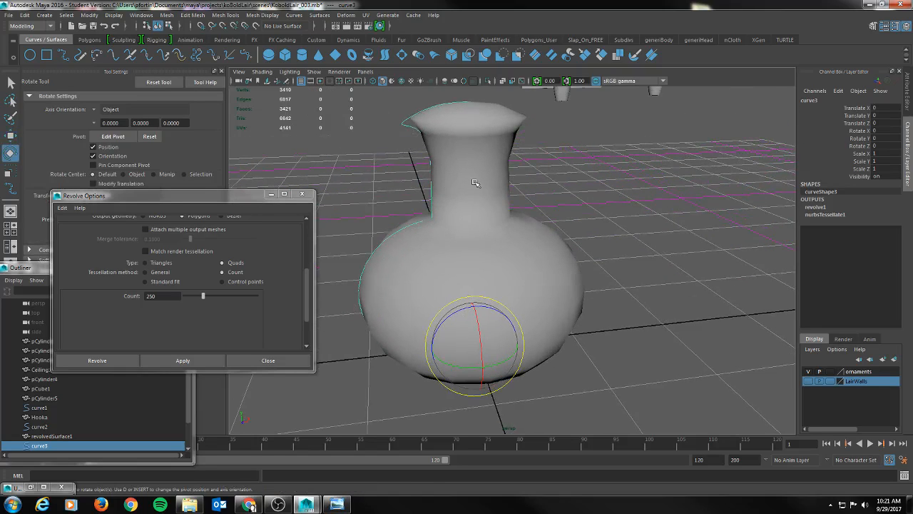
pyautogui.moveTo(397, 232); pyautogui.dragTo(464, 200, button='right')
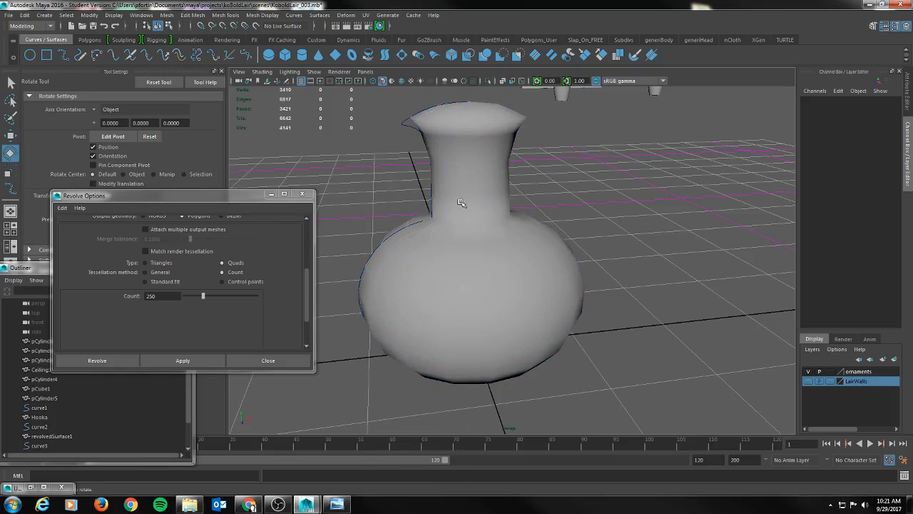
# Switch to wireframe display, edit the profile curve's control vertices, and move the one at the lip's tip slightly outward.
pyautogui.click(444, 211)
pyautogui.press('4')
pyautogui.moveTo(429, 236)
pyautogui.keyDown('alt'); pyautogui.mouseDown()
pyautogui.moveTo(457, 256)
pyautogui.moveTo(465, 292)
pyautogui.mouseUp(); pyautogui.keyUp('alt')
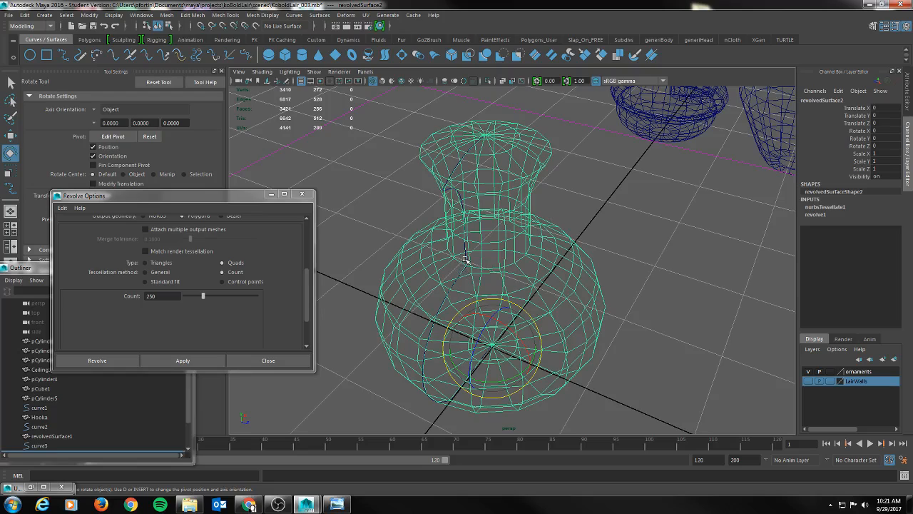
pyautogui.keyDown('alt'); pyautogui.moveTo(452, 178); pyautogui.dragTo(411, 126); pyautogui.keyUp('alt')
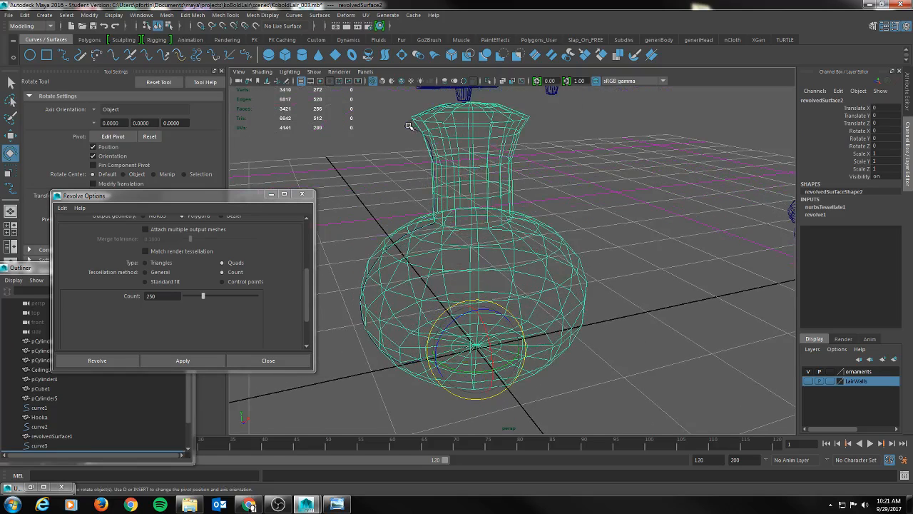
pyautogui.click(407, 126)
pyautogui.moveTo(408, 126); pyautogui.dragTo(355, 128, button='right')
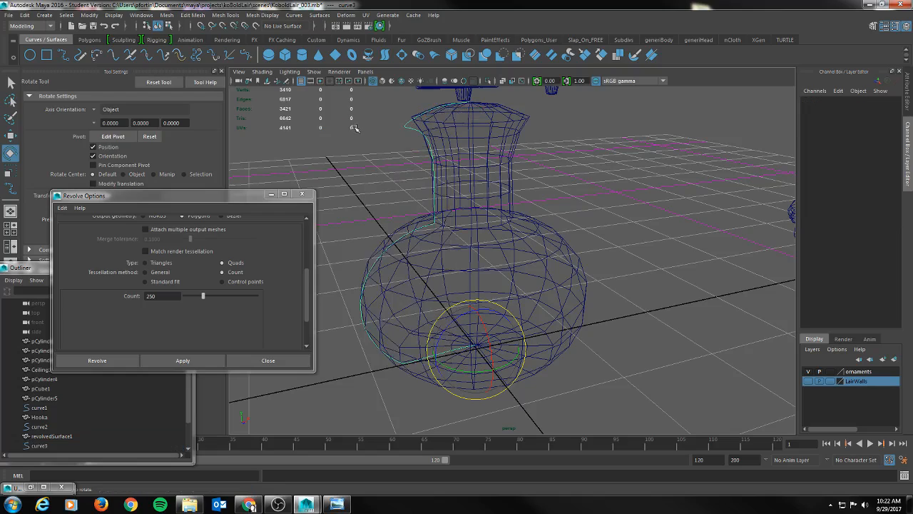
pyautogui.moveTo(407, 142); pyautogui.dragTo(443, 125)
pyautogui.press('w')
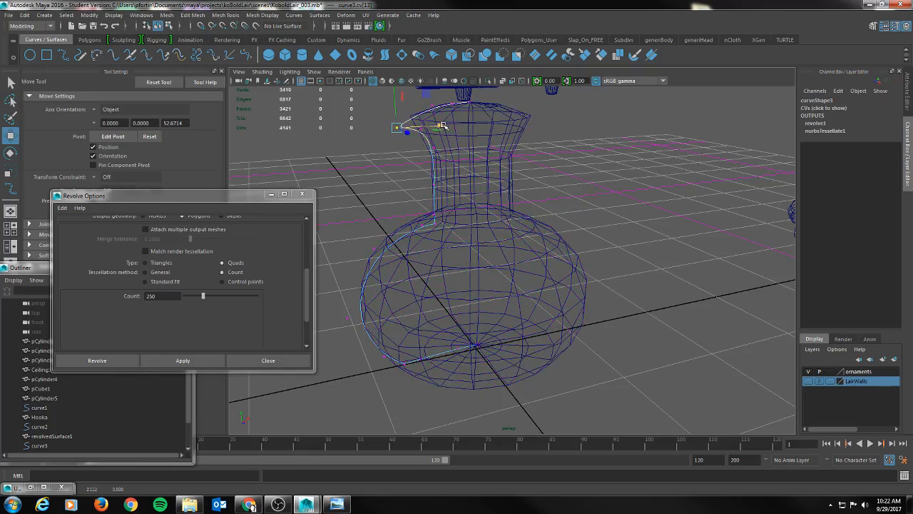
# Select the profile curve's control vertices from the lip down to the base and shift them slightly outward together.
pyautogui.keyDown('alt'); pyautogui.moveTo(436, 245); pyautogui.dragTo(421, 254); pyautogui.keyUp('alt')
pyautogui.moveTo(356, 200); pyautogui.dragTo(452, 383)
pyautogui.moveTo(364, 100); pyautogui.dragTo(468, 385)
pyautogui.moveTo(473, 238); pyautogui.dragTo(470, 239)
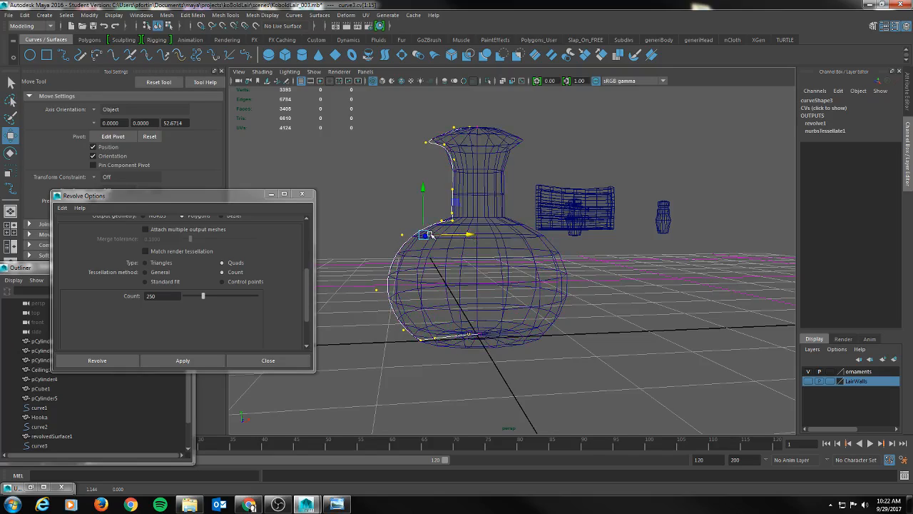
# Shift the control vertices along the vessel's belly slightly inward, and return to object mode in shaded display.
pyautogui.moveTo(355, 202); pyautogui.dragTo(417, 359)
pyautogui.moveTo(437, 275); pyautogui.dragTo(443, 281)
pyautogui.moveTo(490, 216)
pyautogui.keyDown('alt'); pyautogui.mouseDown()
pyautogui.moveTo(563, 264)
pyautogui.moveTo(531, 248)
pyautogui.mouseUp(); pyautogui.keyUp('alt')
pyautogui.press('5')
pyautogui.keyDown('alt'); pyautogui.moveTo(618, 267); pyautogui.dragTo(475, 272, button='right'); pyautogui.keyUp('alt')
pyautogui.keyDown('alt'); pyautogui.moveTo(593, 267); pyautogui.dragTo(596, 281); pyautogui.keyUp('alt')
pyautogui.moveTo(513, 254); pyautogui.dragTo(556, 214, button='right')
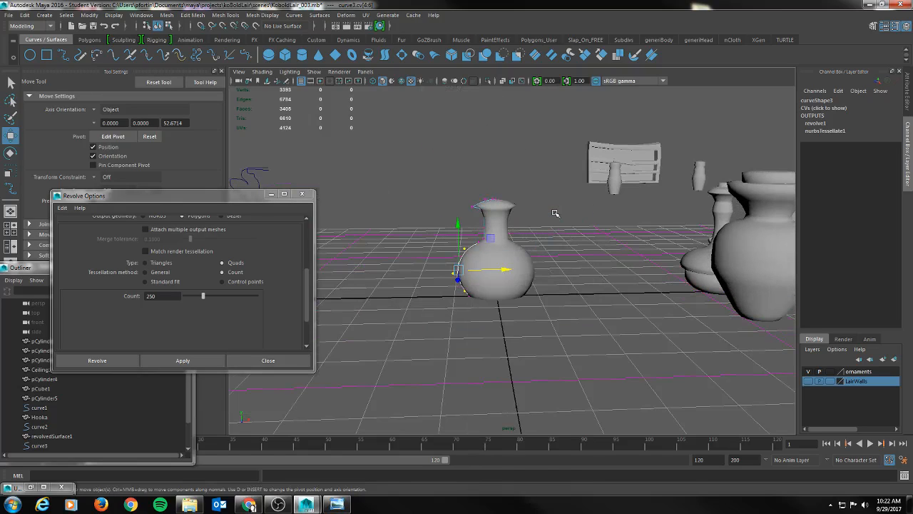
# Delete the construction history of the revolved vessel mesh.
pyautogui.click(505, 265)
pyautogui.click(516, 264)
pyautogui.moveTo(577, 262)
pyautogui.keyDown('alt'); pyautogui.mouseDown()
pyautogui.moveTo(612, 251)
pyautogui.moveTo(562, 255)
pyautogui.mouseUp(); pyautogui.keyUp('alt')
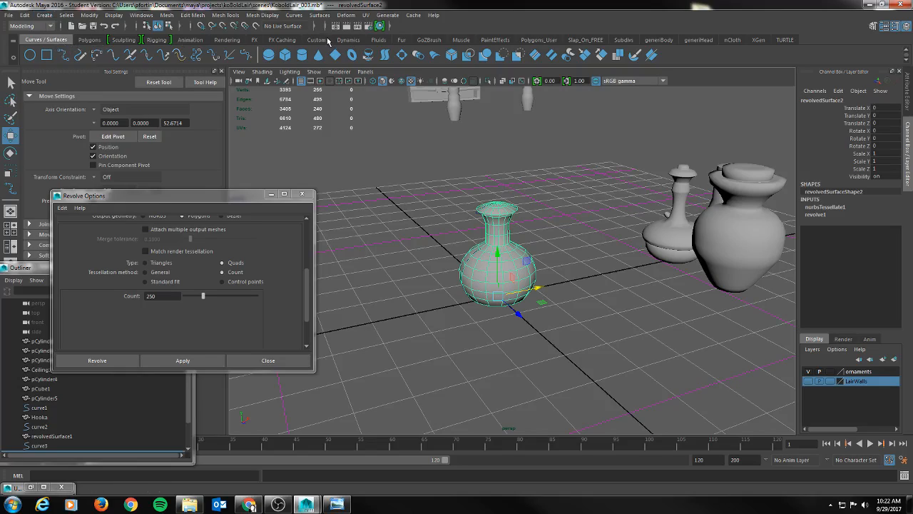
pyautogui.click(24, 15)
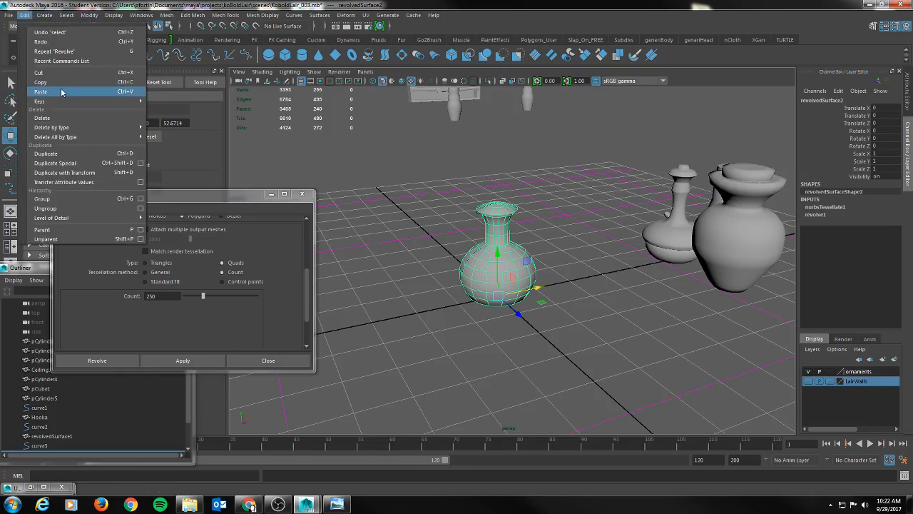
pyautogui.moveTo(73, 130)
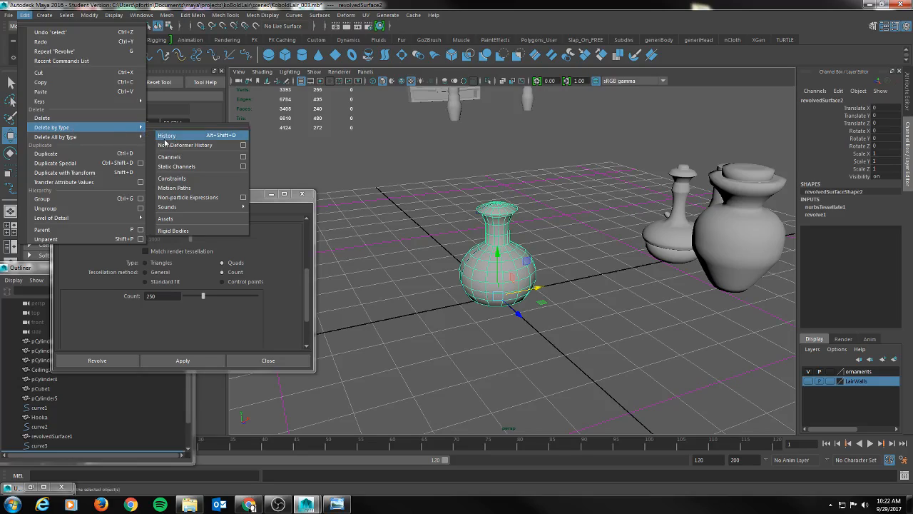
pyautogui.click(166, 137)
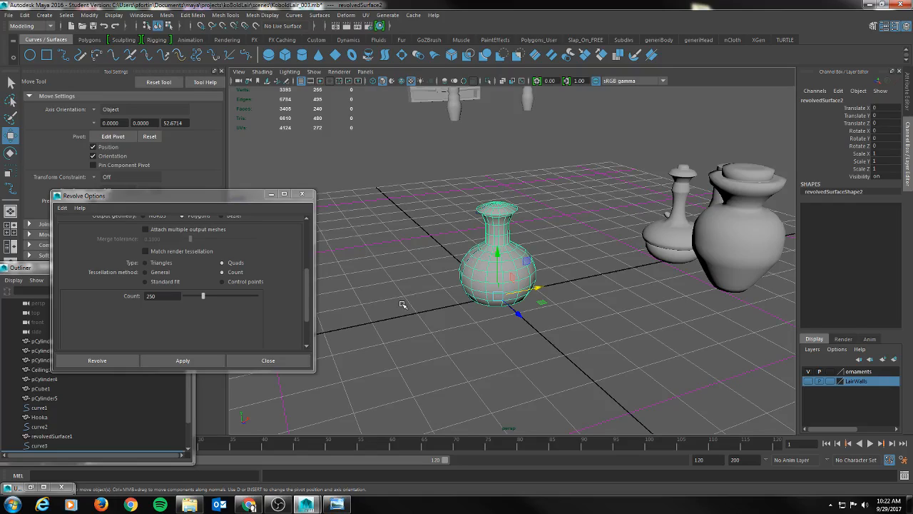
# Move the profile curve away from the vessel to about -2.5 along X.
pyautogui.press('f')
pyautogui.click(425, 145)
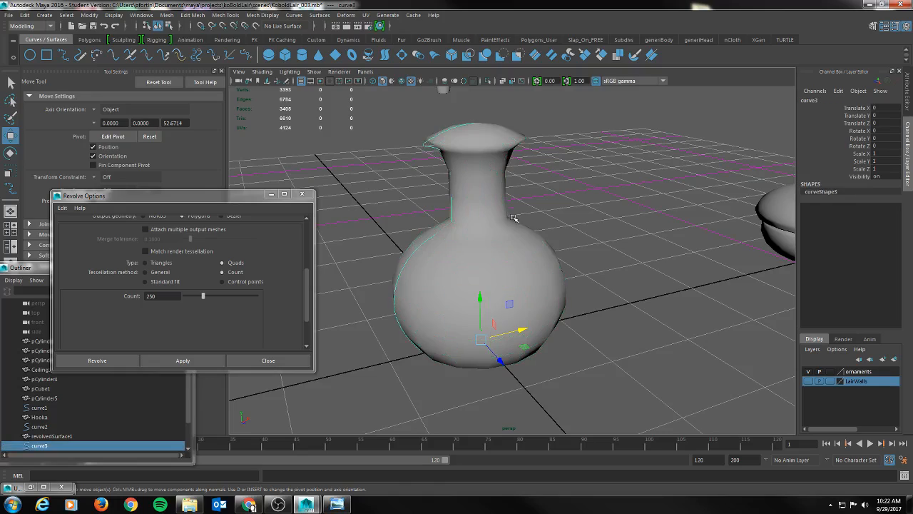
pyautogui.moveTo(522, 331); pyautogui.dragTo(250, 389)
pyautogui.scroll(-6, 426, 300)
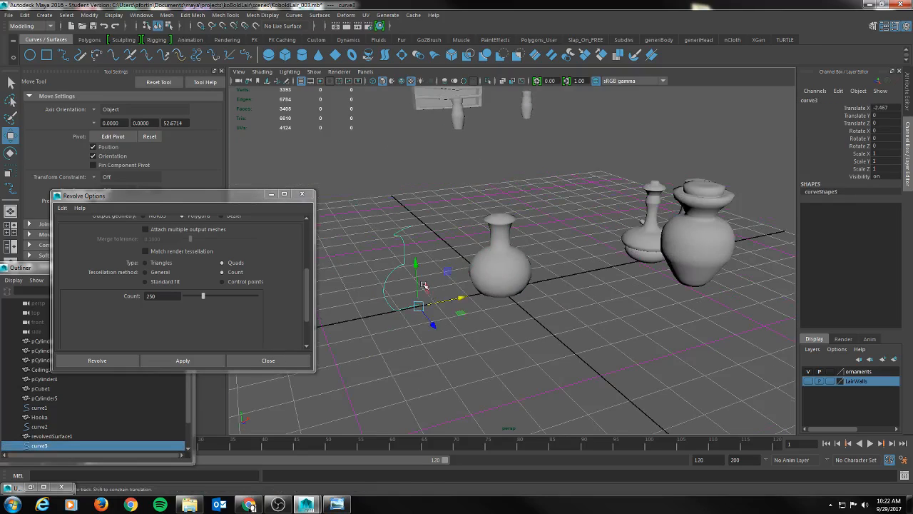
pyautogui.keyDown('alt'); pyautogui.moveTo(424, 286); pyautogui.dragTo(559, 229, button='middle'); pyautogui.keyUp('alt')
pyautogui.keyDown('alt'); pyautogui.moveTo(559, 229); pyautogui.dragTo(528, 228); pyautogui.keyUp('alt')
pyautogui.moveTo(589, 251); pyautogui.dragTo(488, 257)
pyautogui.keyDown('alt'); pyautogui.moveTo(558, 220); pyautogui.dragTo(446, 227, button='middle'); pyautogui.keyUp('alt')
# Select the vessel mesh and examine its polygon layout around the body, neck and lip.
pyautogui.click(503, 246)
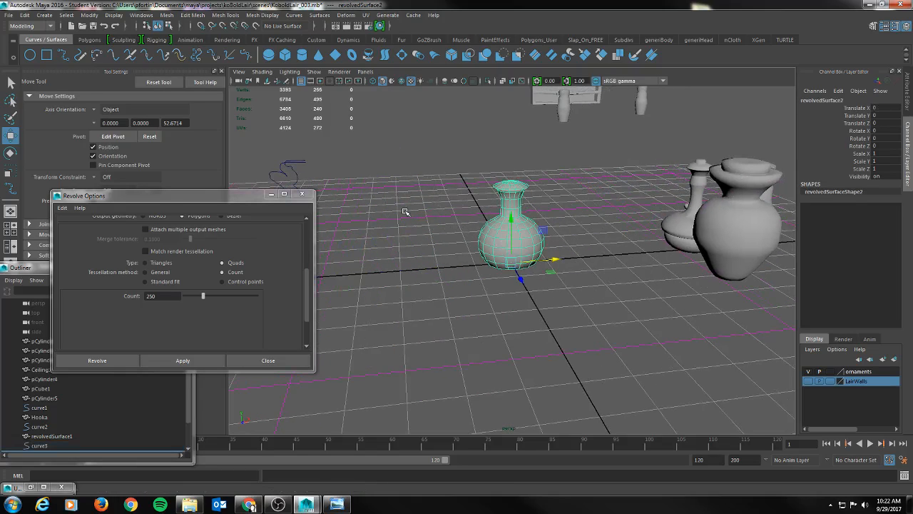
pyautogui.keyDown('alt'); pyautogui.moveTo(406, 212); pyautogui.dragTo(573, 225, button='right'); pyautogui.keyUp('alt')
pyautogui.keyDown('alt'); pyautogui.moveTo(554, 187); pyautogui.dragTo(530, 245, button='middle'); pyautogui.keyUp('alt')
pyautogui.keyDown('alt'); pyautogui.moveTo(530, 245); pyautogui.dragTo(561, 227); pyautogui.keyUp('alt')
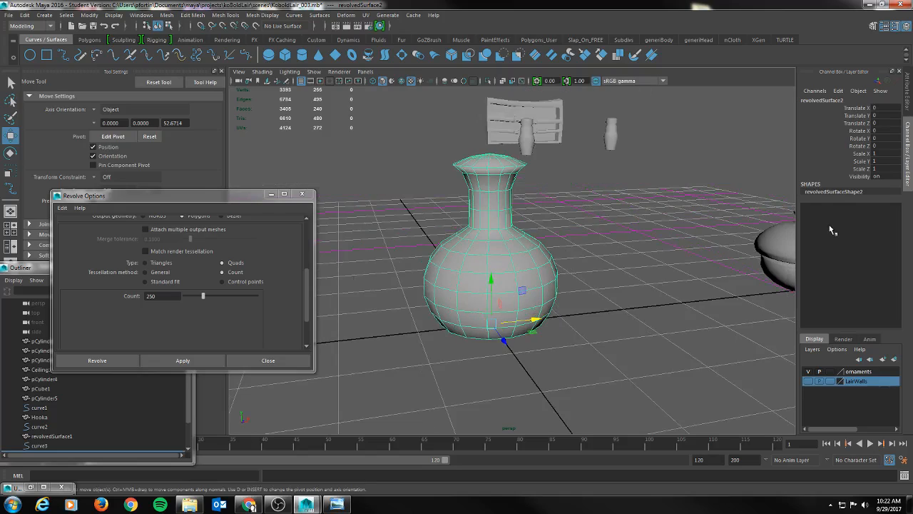
pyautogui.keyDown('alt'); pyautogui.moveTo(485, 169); pyautogui.dragTo(499, 193); pyautogui.keyUp('alt')
pyautogui.keyDown('alt'); pyautogui.moveTo(452, 290); pyautogui.dragTo(560, 289, button='right'); pyautogui.keyUp('alt')
pyautogui.click(665, 262)
pyautogui.keyDown('alt'); pyautogui.moveTo(664, 262); pyautogui.dragTo(445, 348); pyautogui.keyUp('alt')
pyautogui.keyDown('alt'); pyautogui.moveTo(675, 187); pyautogui.dragTo(659, 217); pyautogui.keyUp('alt')
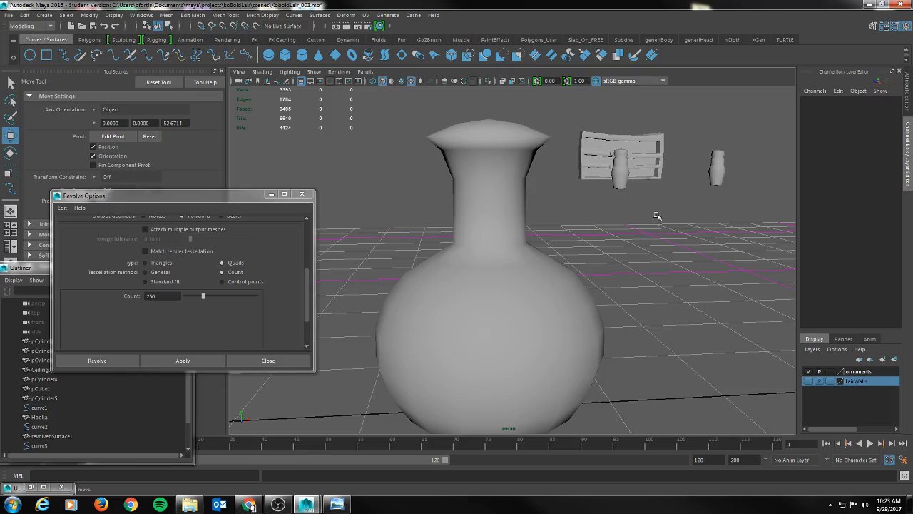
# Switch the vessel mesh to face component mode and minimise the Revolve options window.
pyautogui.scroll(-2, 507, 204)
pyautogui.rightClick(488, 200)
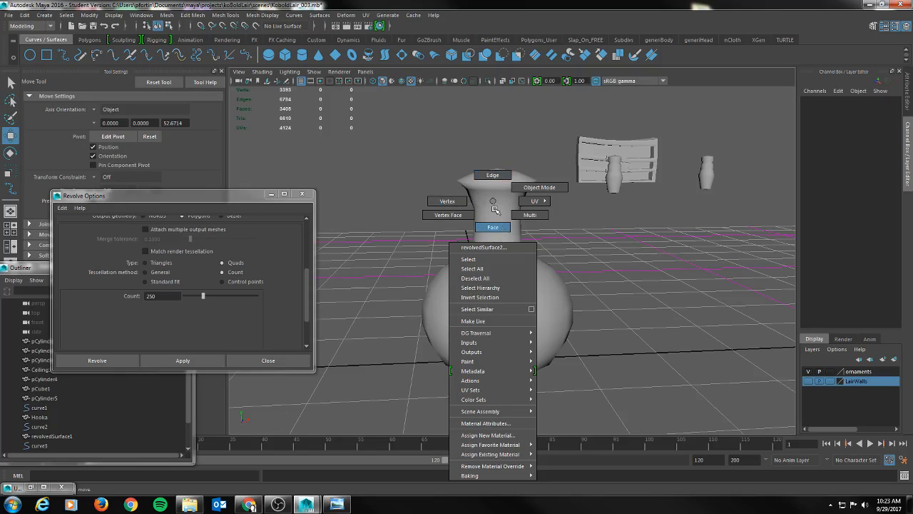
pyautogui.click(495, 209)
pyautogui.keyDown('alt'); pyautogui.moveTo(548, 203); pyautogui.dragTo(544, 202); pyautogui.keyUp('alt')
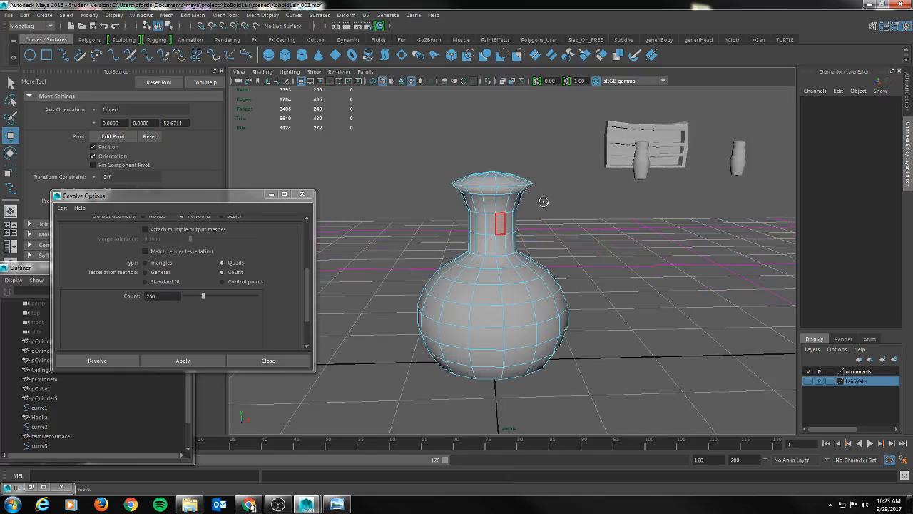
pyautogui.click(269, 194)
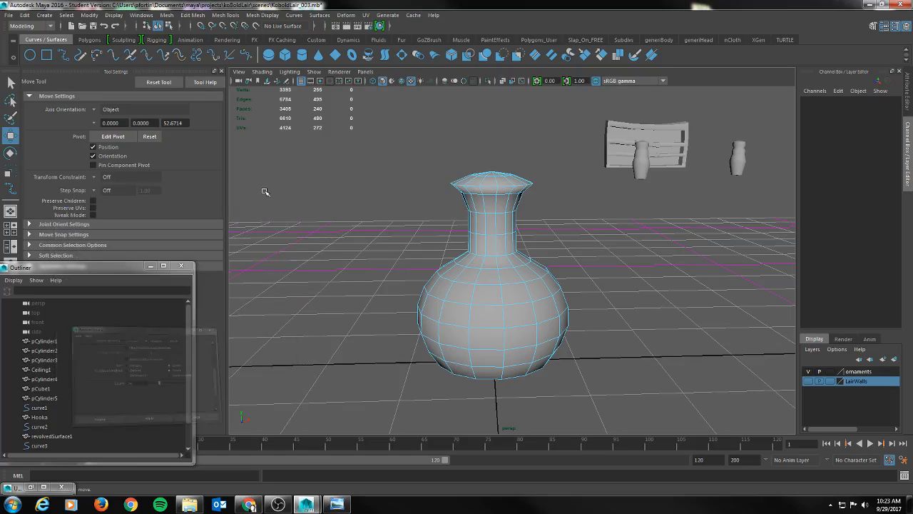
# Try inserting three edge loops just below the rim, undo them, and set Insert Edge Loop to relative distance from edge.
pyautogui.click(316, 40)
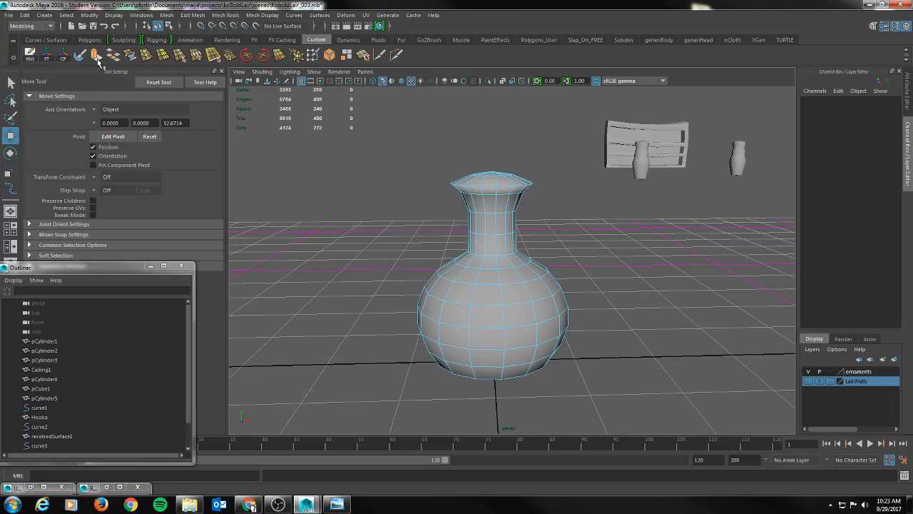
pyautogui.click(150, 57)
pyautogui.scroll(6, 542, 236)
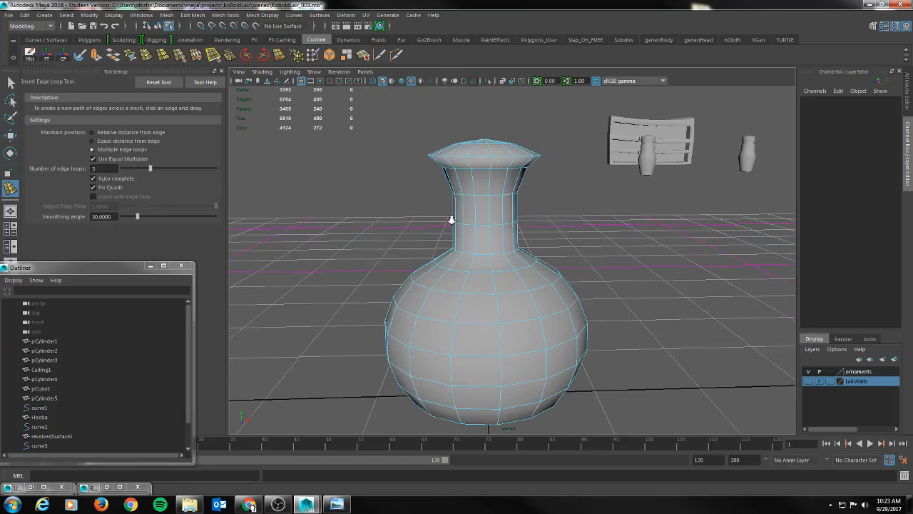
pyautogui.keyDown('alt'); pyautogui.moveTo(555, 247); pyautogui.dragTo(555, 250, button='middle'); pyautogui.keyUp('alt')
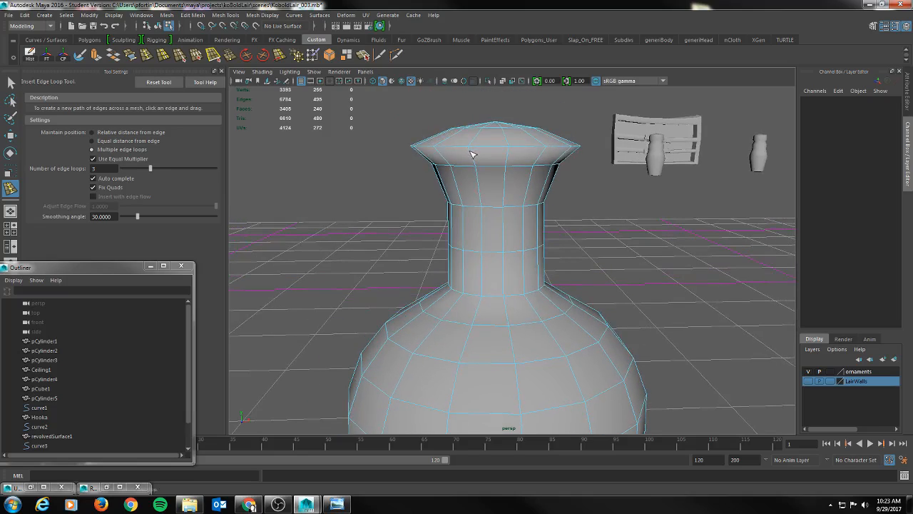
pyautogui.click(471, 153)
pyautogui.hotkey('ctrl', 'z')
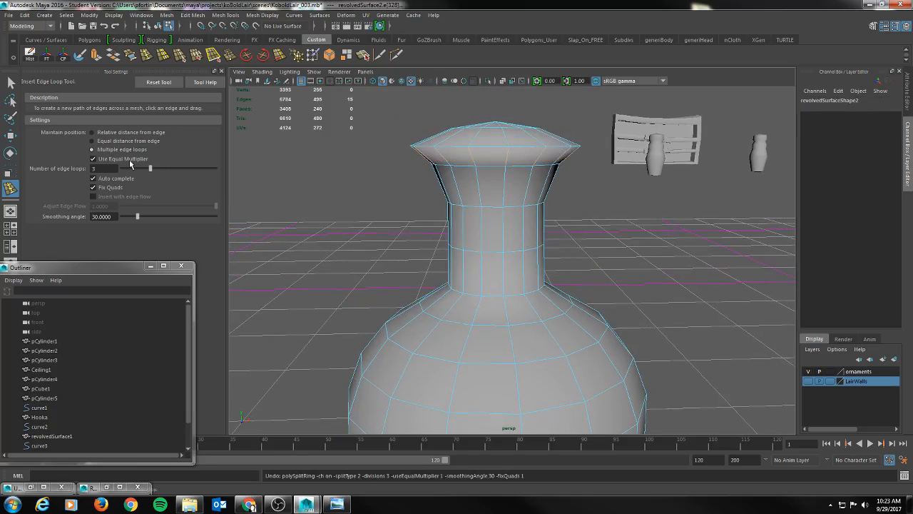
pyautogui.click(97, 132)
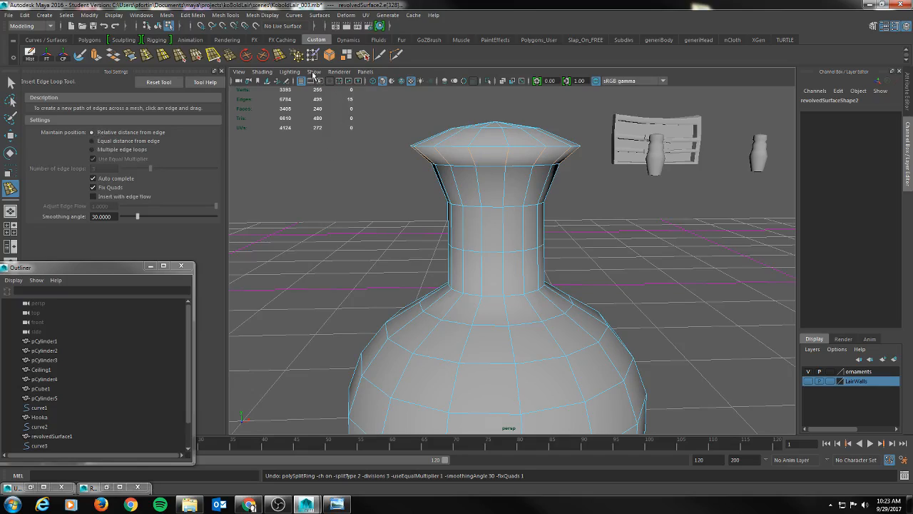
# Try a Multi-Cut edge loop on the band just below the rim and undo it.
pyautogui.click(396, 55)
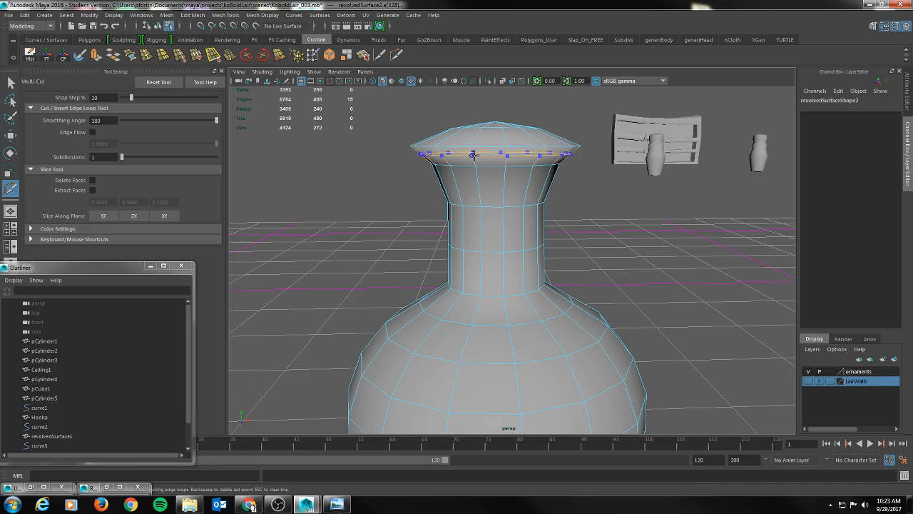
pyautogui.keyDown('ctrl'); pyautogui.click(474, 154); pyautogui.keyUp('ctrl')
pyautogui.keyDown('alt'); pyautogui.moveTo(529, 169); pyautogui.dragTo(523, 177); pyautogui.keyUp('alt')
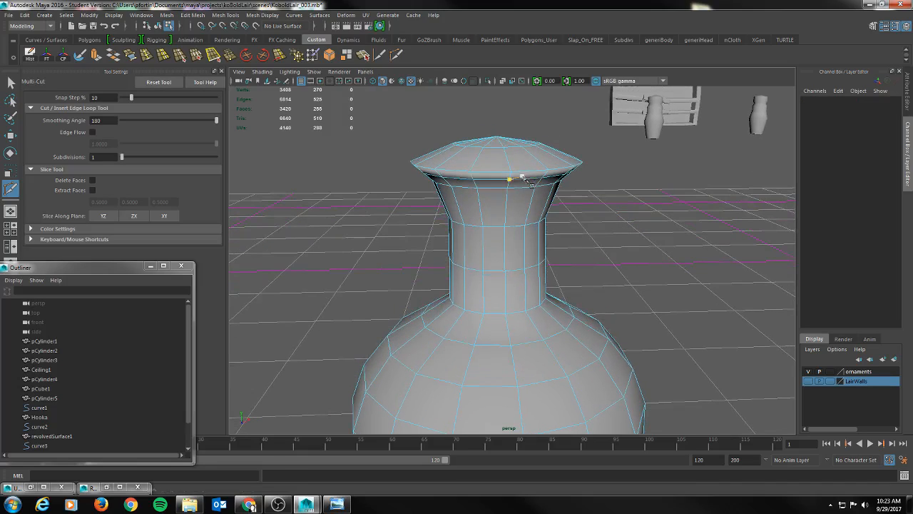
pyautogui.hotkey('ctrl', 'z')
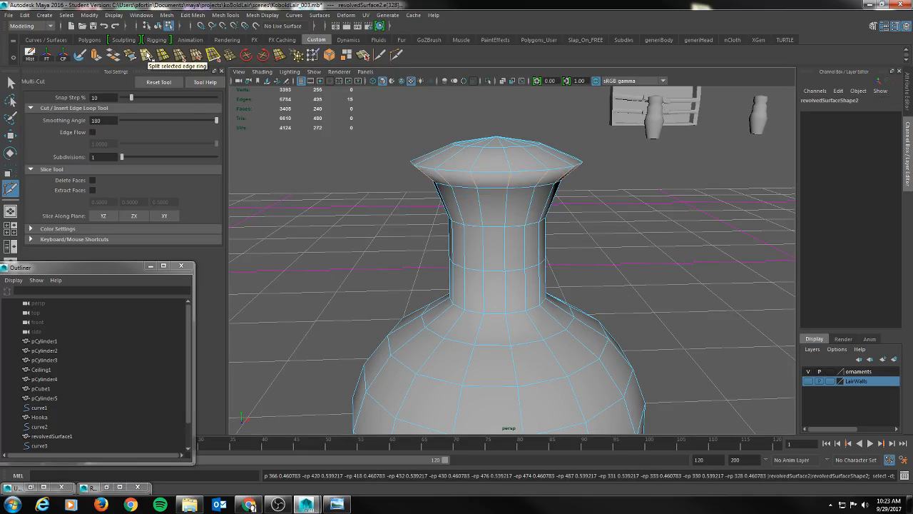
# Insert a single edge loop on the band just below the vessel's rim and scale it slightly inward.
pyautogui.click(147, 55)
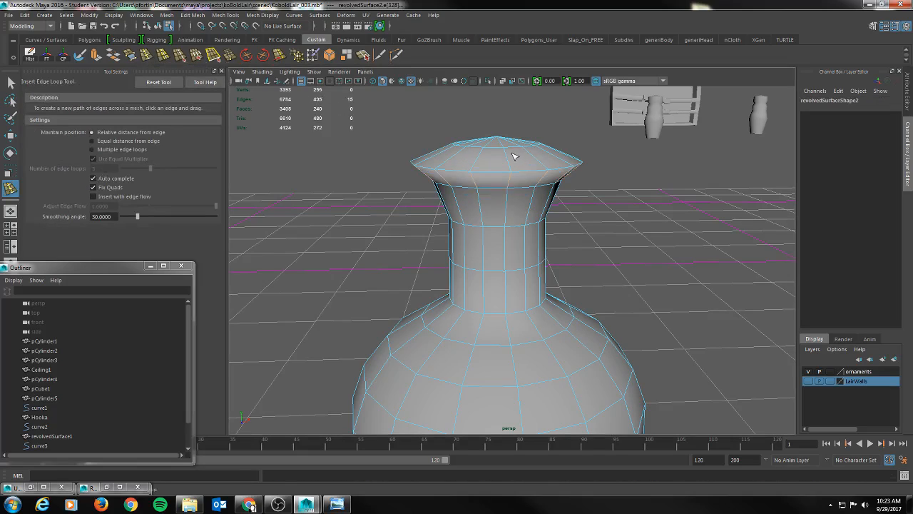
pyautogui.click(474, 178)
pyautogui.keyDown('alt'); pyautogui.moveTo(563, 221); pyautogui.dragTo(584, 250); pyautogui.keyUp('alt')
pyautogui.press('r')
pyautogui.moveTo(462, 347); pyautogui.dragTo(458, 347)
pyautogui.keyDown('alt'); pyautogui.moveTo(560, 348); pyautogui.dragTo(551, 318); pyautogui.keyUp('alt')
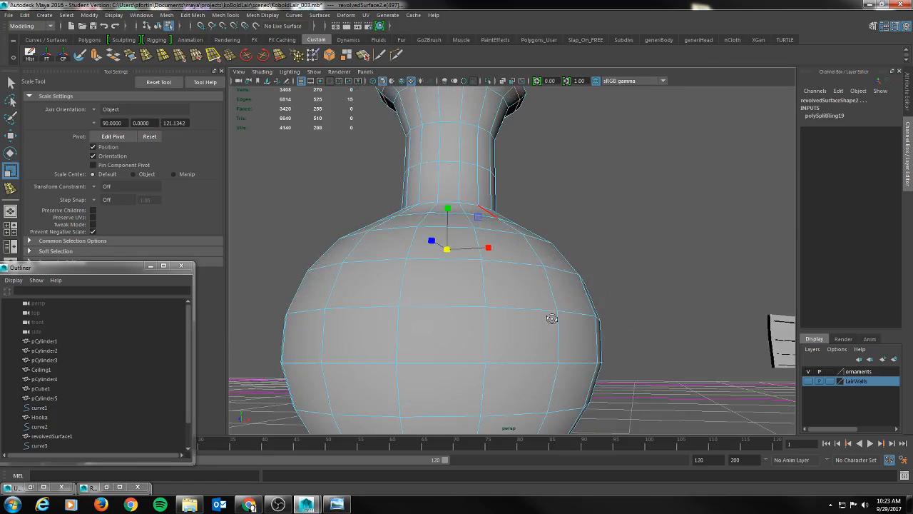
# Insert an edge loop on the upper side of the vase rim, just above its outer edge, and scale it slightly.
pyautogui.click(626, 202)
pyautogui.moveTo(626, 202)
pyautogui.keyDown('alt'); pyautogui.mouseDown()
pyautogui.moveTo(604, 201)
pyautogui.moveTo(614, 212)
pyautogui.mouseUp(); pyautogui.keyUp('alt')
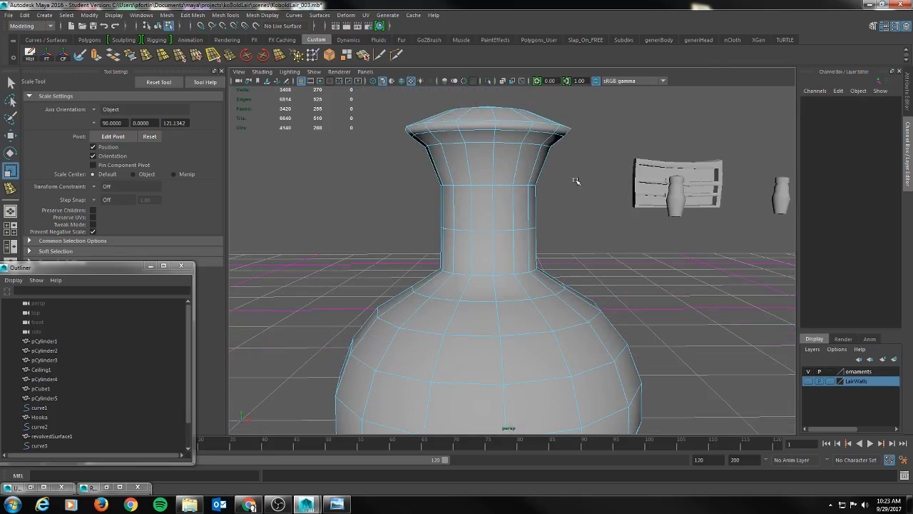
pyautogui.keyDown('alt'); pyautogui.moveTo(557, 161); pyautogui.dragTo(592, 195); pyautogui.keyUp('alt')
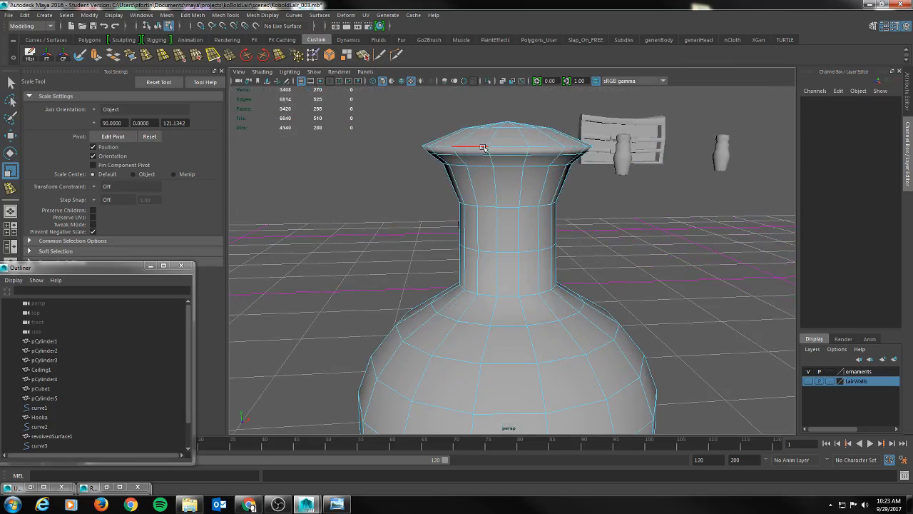
pyautogui.click(148, 56)
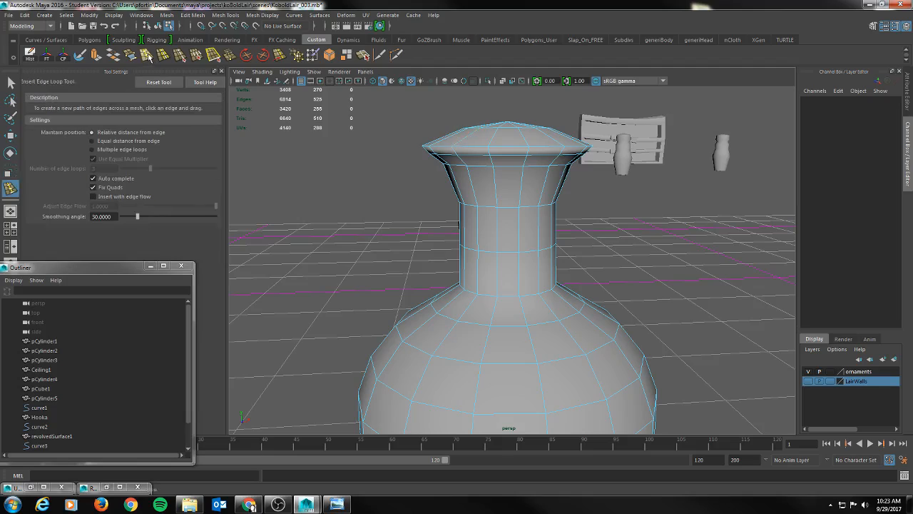
pyautogui.click(492, 143)
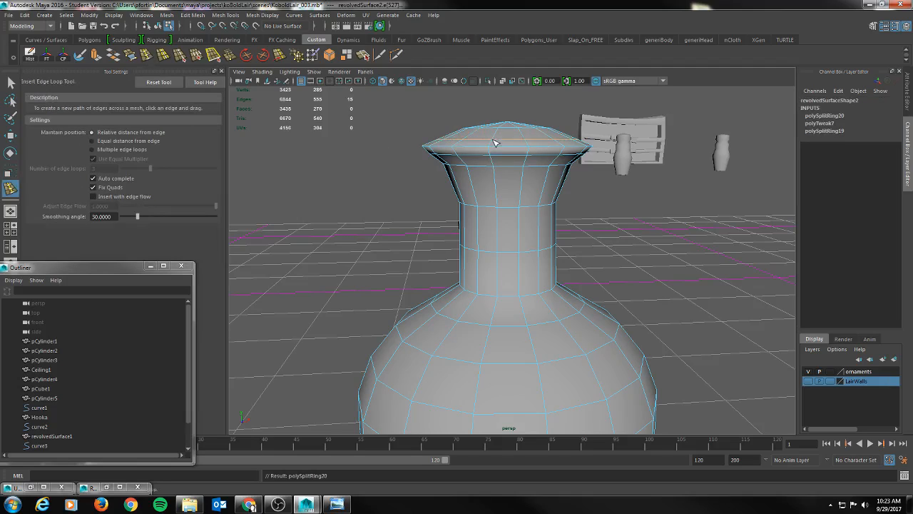
pyautogui.keyDown('alt'); pyautogui.moveTo(494, 144); pyautogui.dragTo(519, 152); pyautogui.keyUp('alt')
pyautogui.press('r')
pyautogui.keyDown('alt'); pyautogui.moveTo(520, 151); pyautogui.dragTo(524, 221, button='middle'); pyautogui.keyUp('alt')
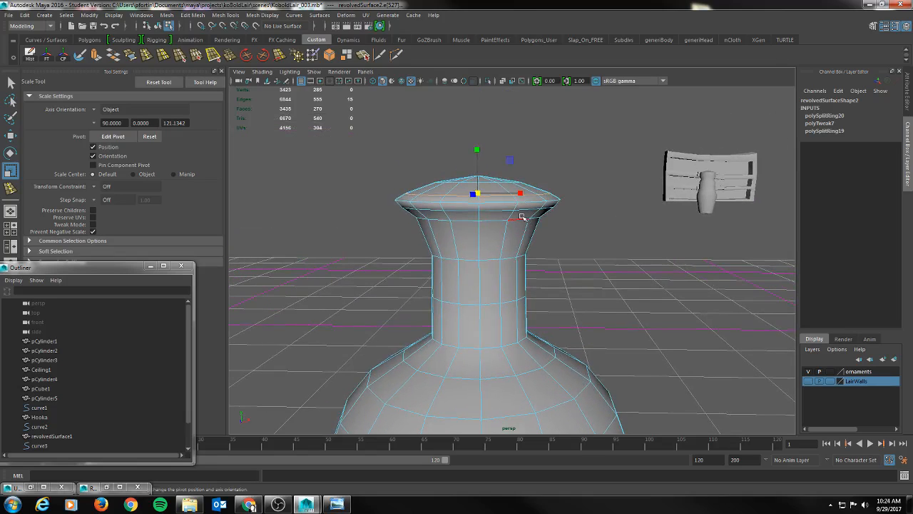
pyautogui.moveTo(449, 232)
pyautogui.keyDown('alt'); pyautogui.mouseDown(button='right')
pyautogui.moveTo(420, 243)
pyautogui.moveTo(454, 247)
pyautogui.mouseUp(button='right'); pyautogui.keyUp('alt')
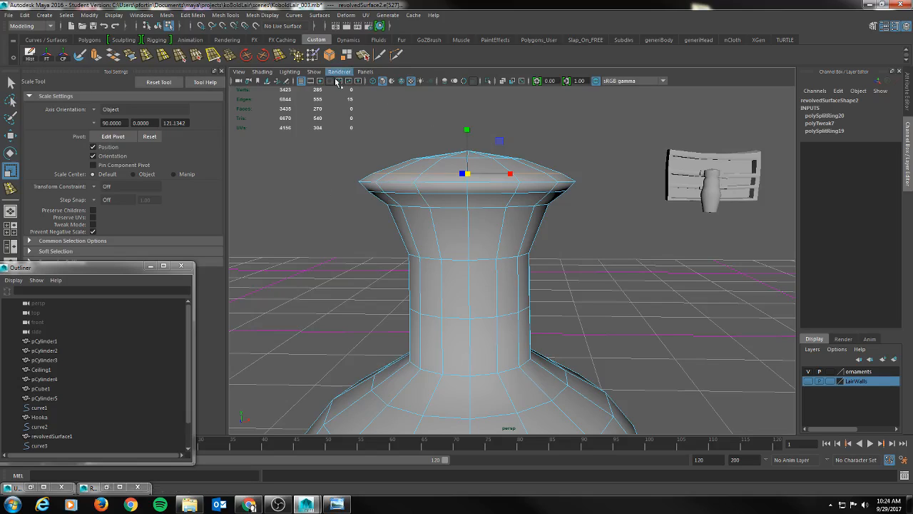
# Insert two closely spaced edge loops, one directly above and one directly below the edge ring where the rim meets the neck flare.
pyautogui.click(150, 55)
pyautogui.keyDown('alt'); pyautogui.moveTo(471, 248); pyautogui.dragTo(431, 214); pyautogui.keyUp('alt')
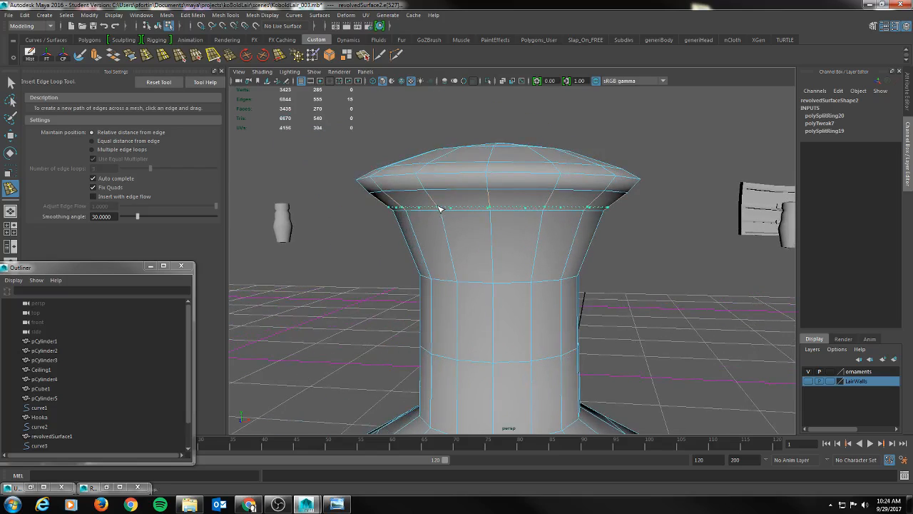
pyautogui.click(441, 209)
pyautogui.click(444, 214)
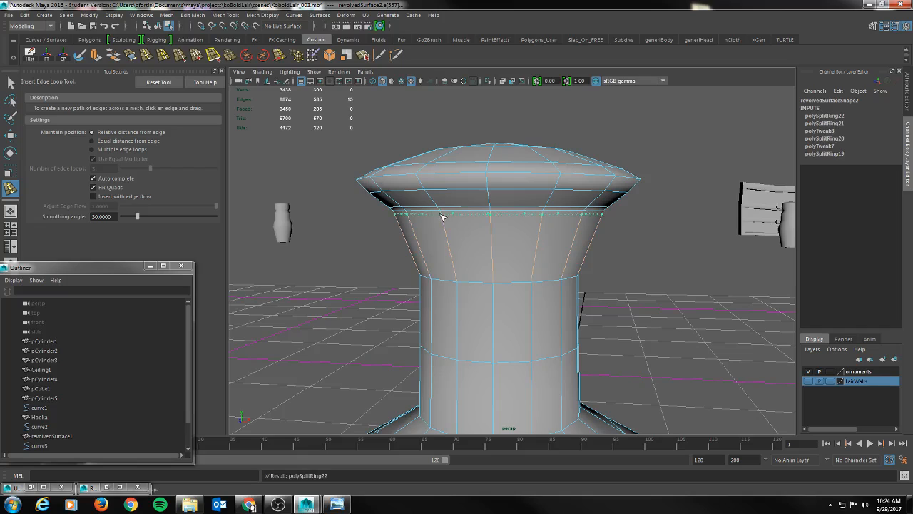
# Select the middle edge loop beneath the rim and scale it inward to form a groove between rim and neck.
pyautogui.keyDown('alt'); pyautogui.moveTo(321, 253); pyautogui.dragTo(371, 245, button='right'); pyautogui.keyUp('alt')
pyautogui.keyDown('alt'); pyautogui.moveTo(371, 245); pyautogui.dragTo(453, 288); pyautogui.keyUp('alt')
pyautogui.press('q')
pyautogui.moveTo(455, 264); pyautogui.dragTo(454, 210, button='right')
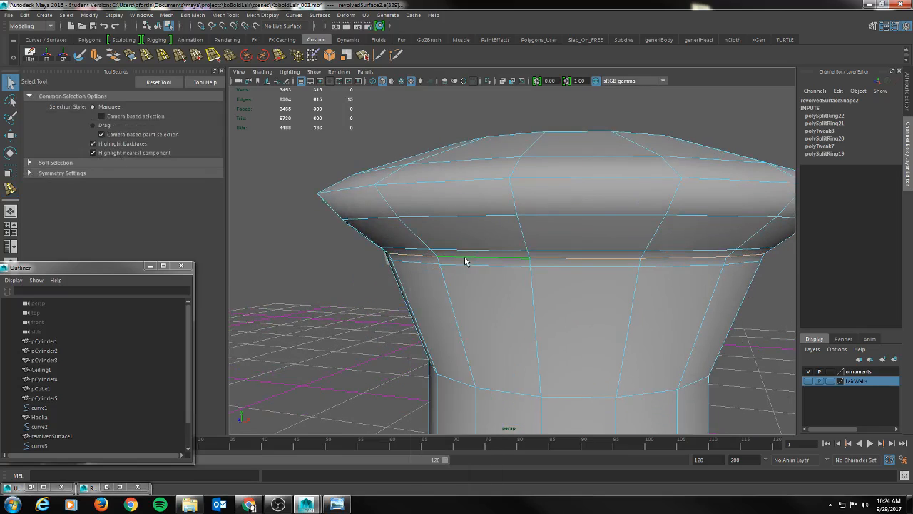
pyautogui.doubleClick(493, 260)
pyautogui.press('r')
pyautogui.moveTo(609, 251); pyautogui.dragTo(524, 261)
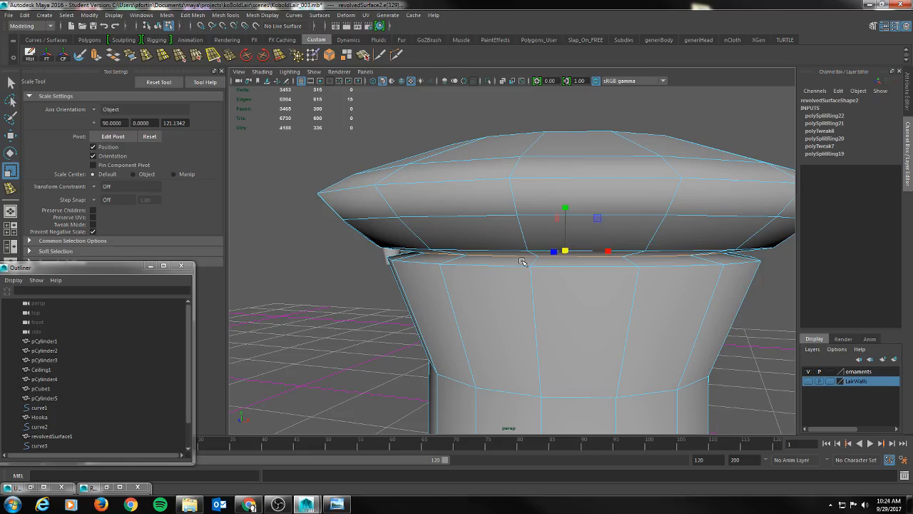
# Insert two supporting edge loops inside the groove, one on its lower wall and one on its upper wall.
pyautogui.click(147, 57)
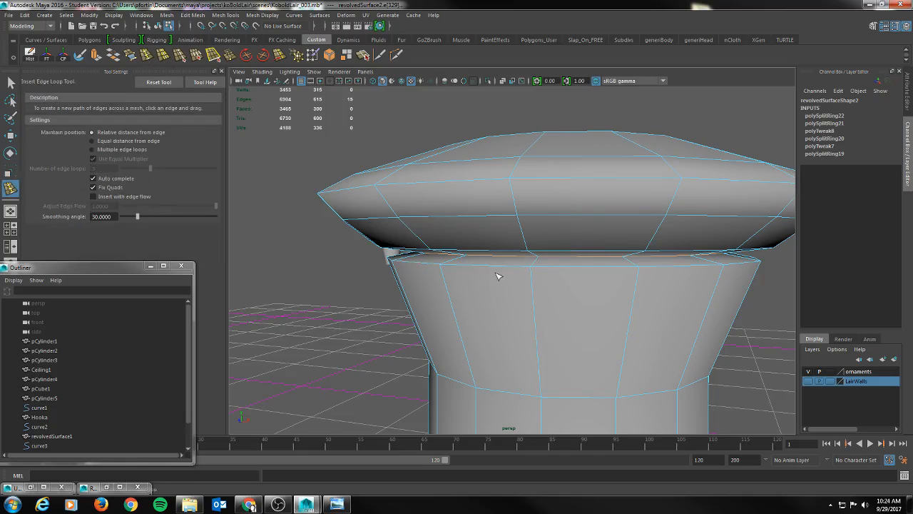
pyautogui.click(461, 260)
pyautogui.keyDown('alt'); pyautogui.moveTo(426, 265); pyautogui.dragTo(500, 261); pyautogui.keyUp('alt')
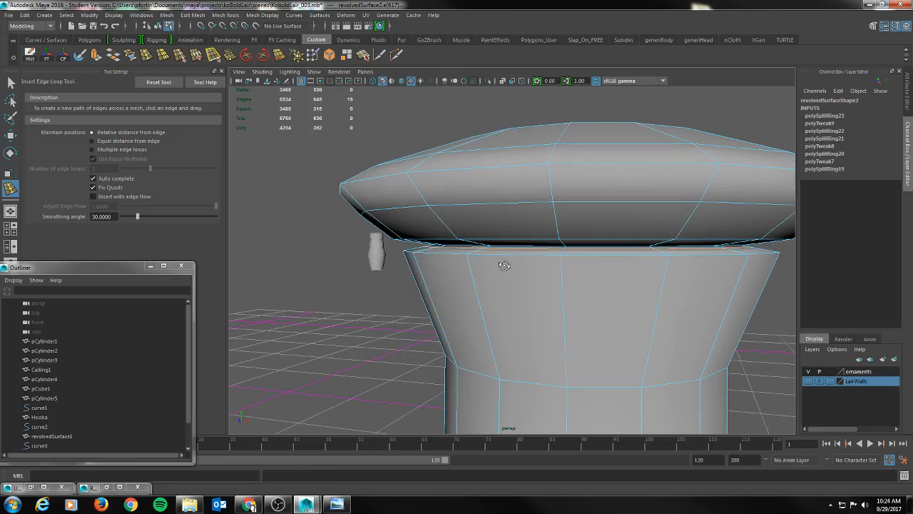
pyautogui.click(480, 245)
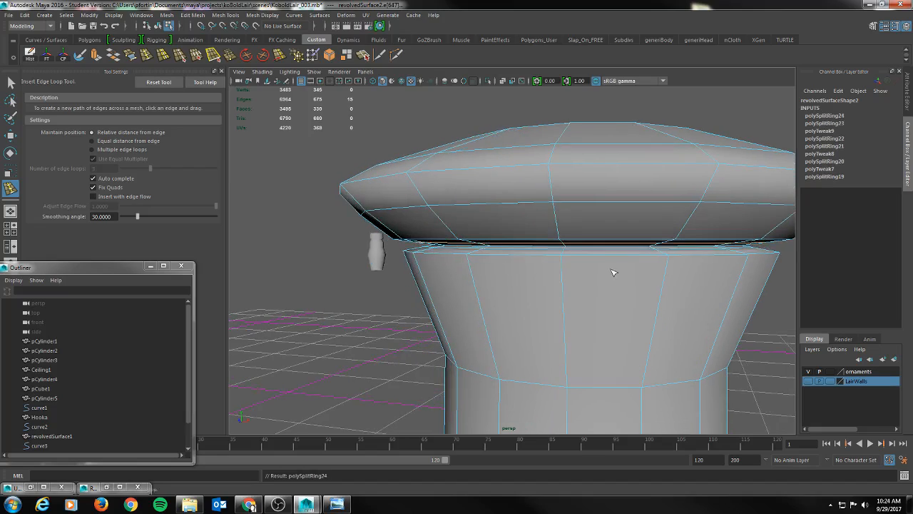
# Return the vase to object mode, inspect its rim and neck, and compare them with the Lair Objects reference sketches.
pyautogui.keyDown('alt'); pyautogui.moveTo(614, 272); pyautogui.dragTo(504, 271, button='right'); pyautogui.keyUp('alt')
pyautogui.moveTo(570, 244); pyautogui.dragTo(607, 216, button='right')
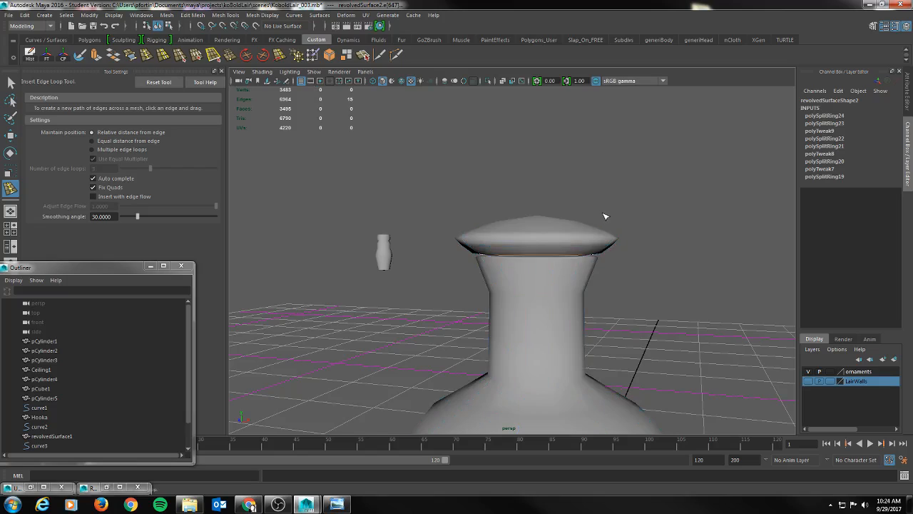
pyautogui.keyDown('alt'); pyautogui.moveTo(709, 310); pyautogui.dragTo(595, 297); pyautogui.keyUp('alt')
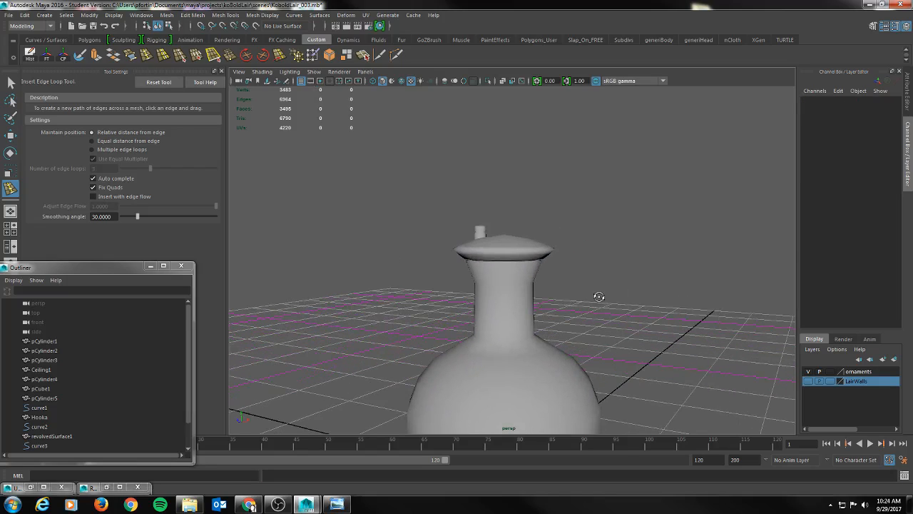
pyautogui.keyDown('alt'); pyautogui.moveTo(438, 298); pyautogui.dragTo(592, 303, button='right'); pyautogui.keyUp('alt')
pyautogui.keyDown('alt'); pyautogui.moveTo(592, 302); pyautogui.dragTo(549, 228); pyautogui.keyUp('alt')
pyautogui.click(542, 215)
pyautogui.click(607, 199)
pyautogui.keyDown('alt'); pyautogui.moveTo(607, 200); pyautogui.dragTo(519, 272); pyautogui.keyUp('alt')
pyautogui.scroll(4, 477, 276)
pyautogui.moveTo(912, 207); pyautogui.dragTo(756, 143)
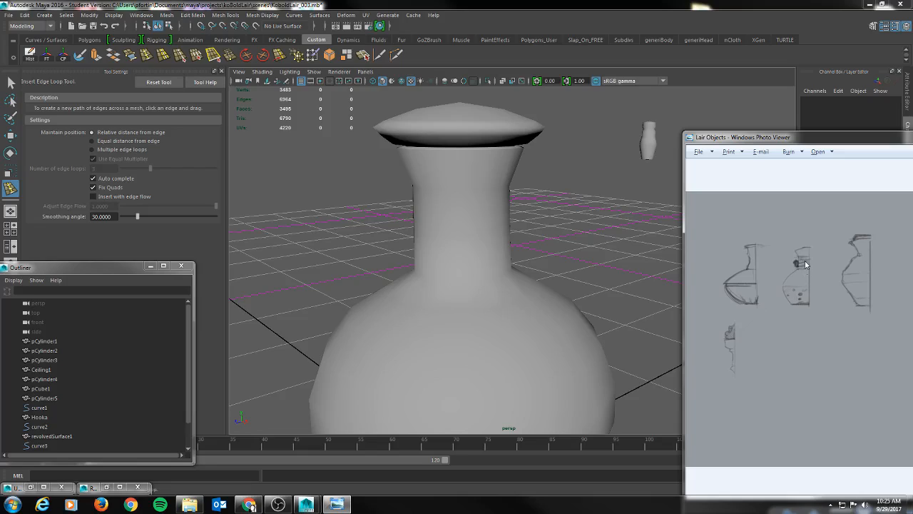
pyautogui.moveTo(776, 138); pyautogui.dragTo(912, 164)
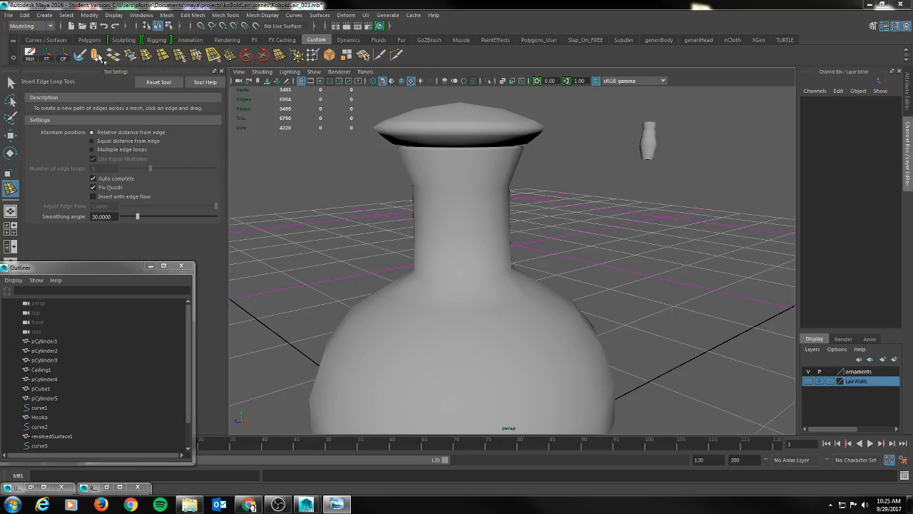
# Insert supporting edge loops just below the neck's upper ring and on both sides of the ring at the neck's base.
pyautogui.press('q')
pyautogui.click(432, 191)
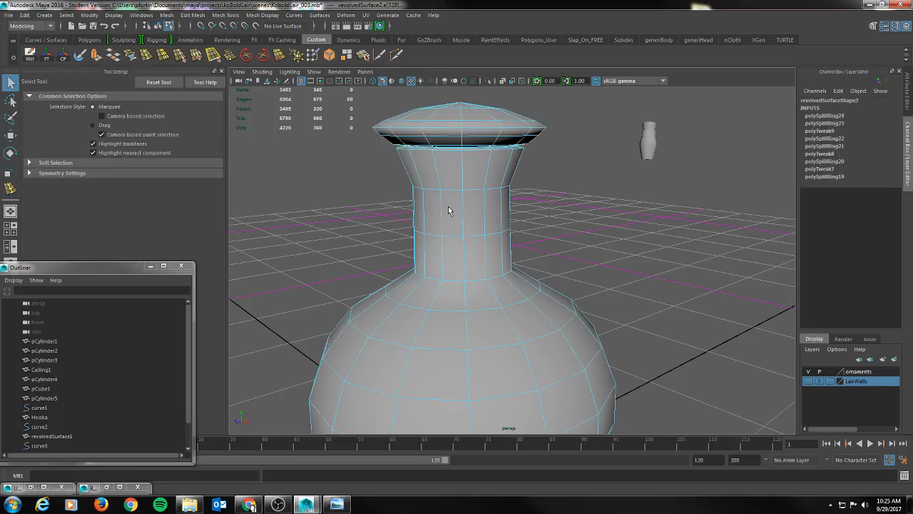
pyautogui.click(163, 55)
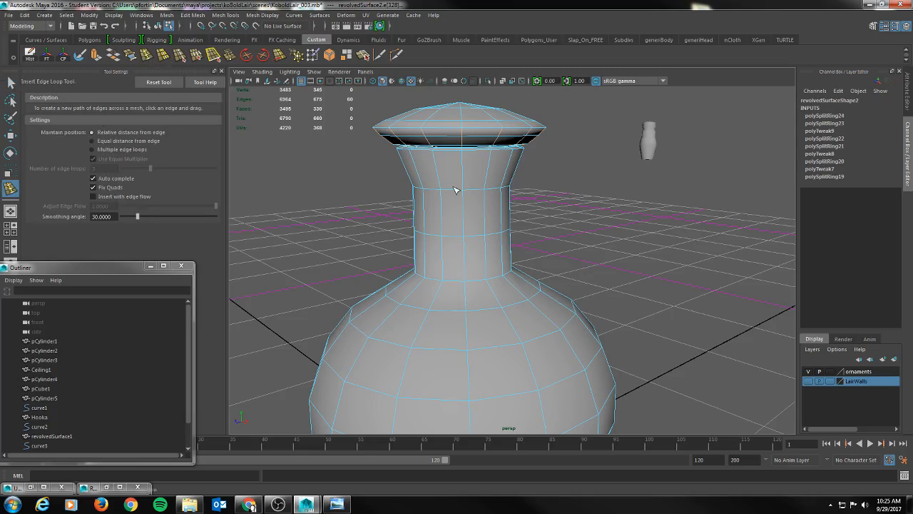
pyautogui.keyDown('alt'); pyautogui.moveTo(457, 203); pyautogui.dragTo(421, 177); pyautogui.keyUp('alt')
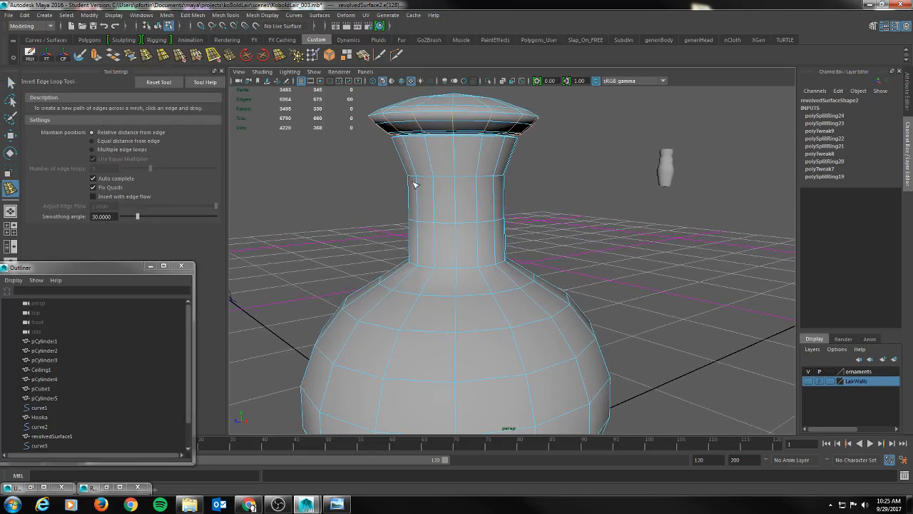
pyautogui.click(462, 184)
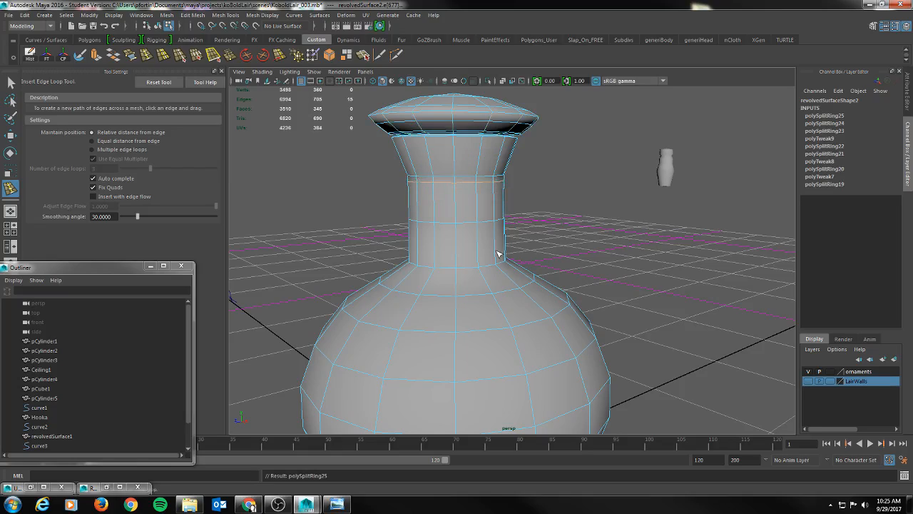
pyautogui.click(460, 264)
pyautogui.moveTo(460, 266); pyautogui.dragTo(462, 266)
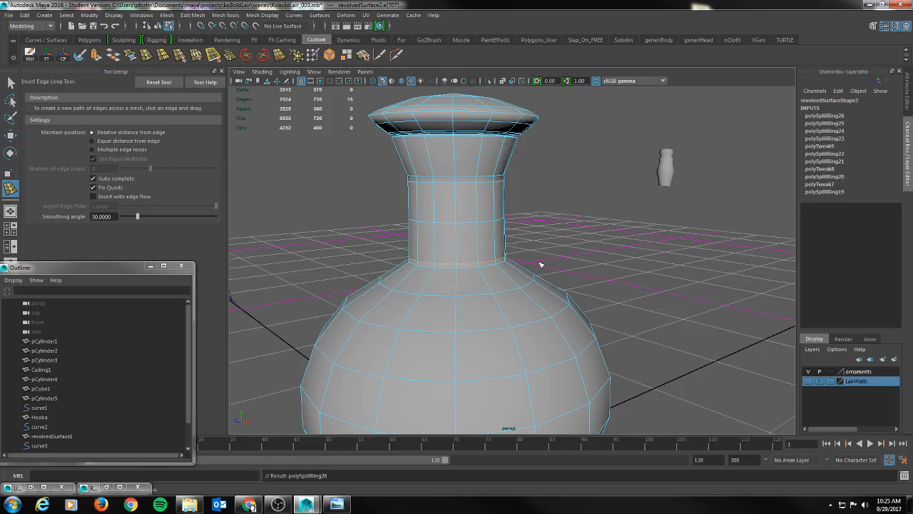
pyautogui.click(404, 268)
pyautogui.moveTo(407, 269); pyautogui.dragTo(427, 257)
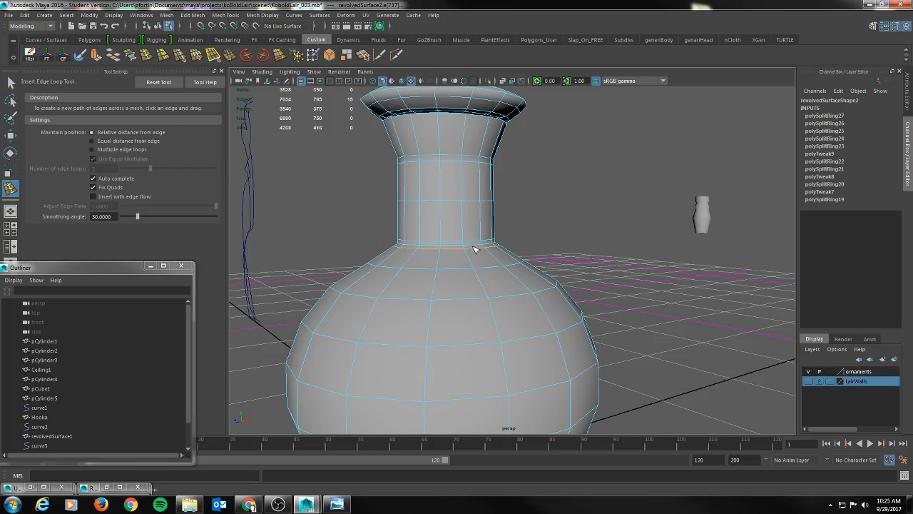
pyautogui.keyDown('alt'); pyautogui.moveTo(494, 202); pyautogui.dragTo(494, 205); pyautogui.keyUp('alt')
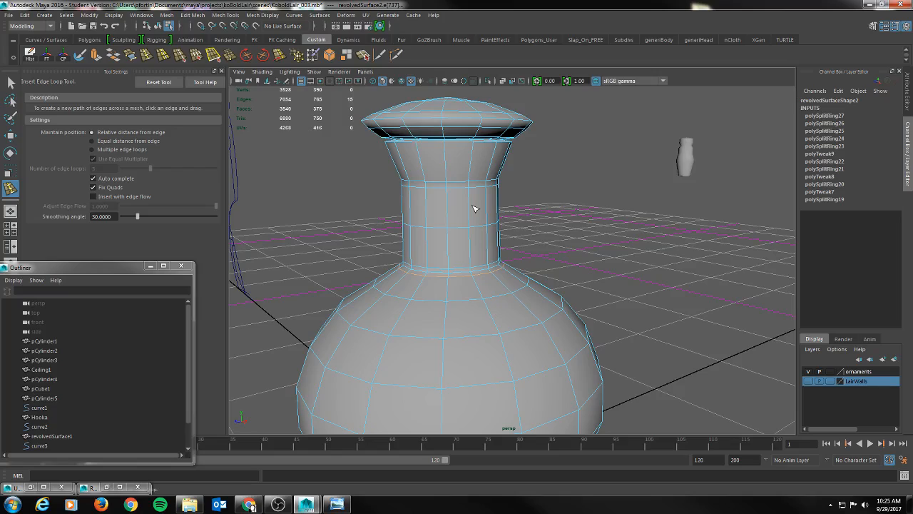
# Select the edge loop around the middle of the neck and scale it slightly outward.
pyautogui.press('r')
pyautogui.press('w')
pyautogui.moveTo(465, 229); pyautogui.dragTo(465, 201, button='right')
pyautogui.doubleClick(460, 226)
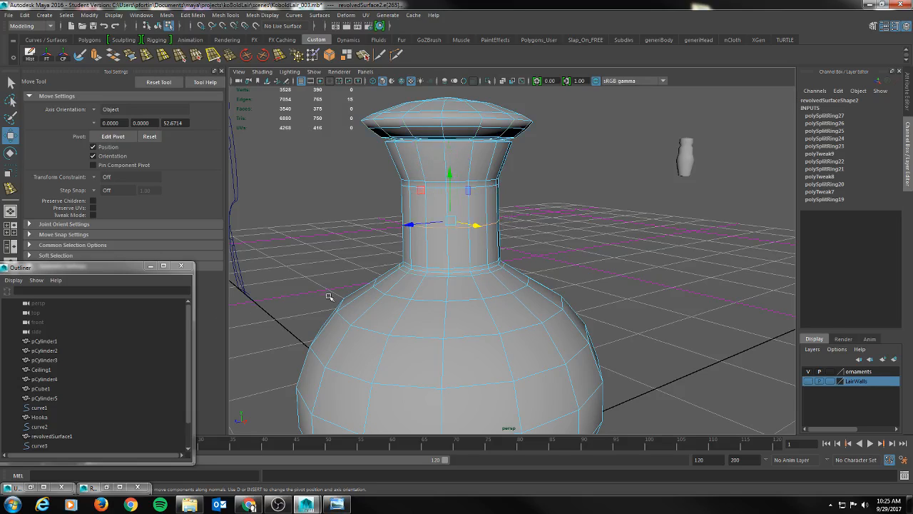
pyautogui.keyDown('alt'); pyautogui.moveTo(360, 331); pyautogui.dragTo(352, 302); pyautogui.keyUp('alt')
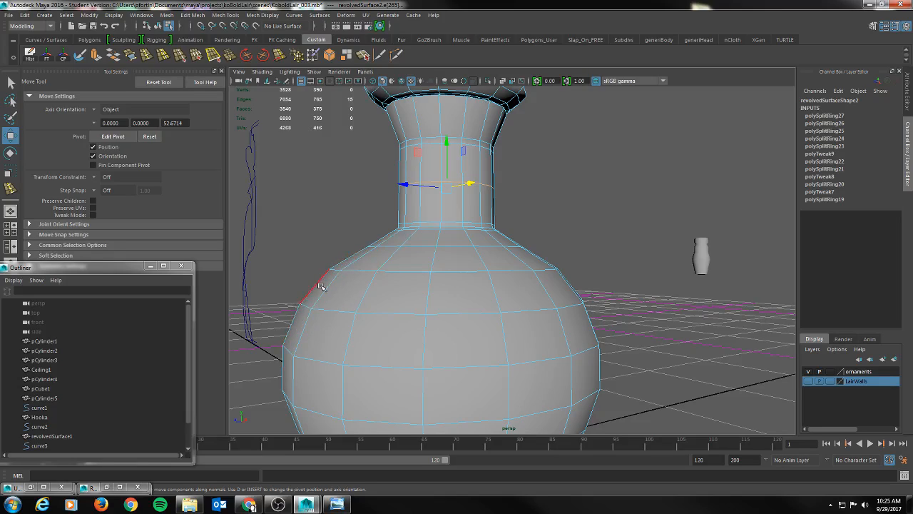
pyautogui.moveTo(492, 201)
pyautogui.keyDown('alt'); pyautogui.mouseDown()
pyautogui.moveTo(497, 208)
pyautogui.moveTo(500, 201)
pyautogui.mouseUp(); pyautogui.keyUp('alt')
pyautogui.keyDown('alt'); pyautogui.moveTo(394, 171); pyautogui.dragTo(406, 243); pyautogui.keyUp('alt')
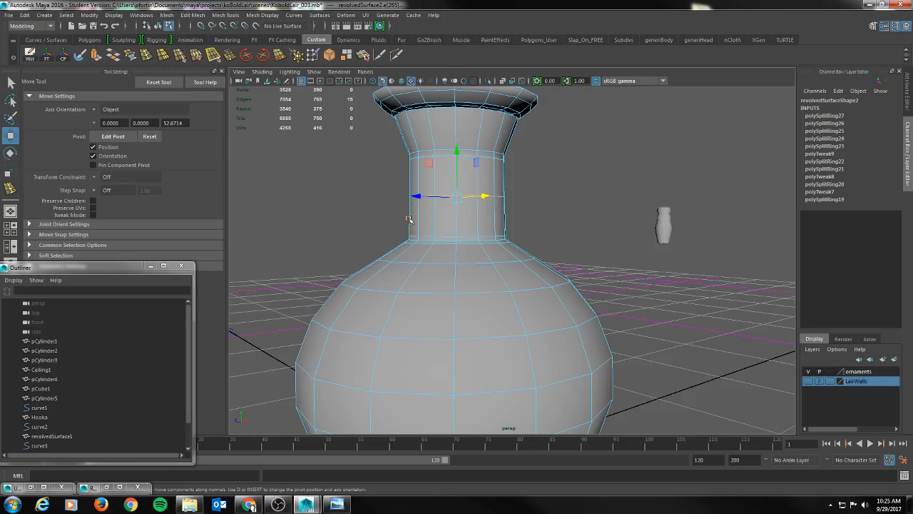
pyautogui.keyDown('alt'); pyautogui.moveTo(517, 187); pyautogui.dragTo(547, 212); pyautogui.keyUp('alt')
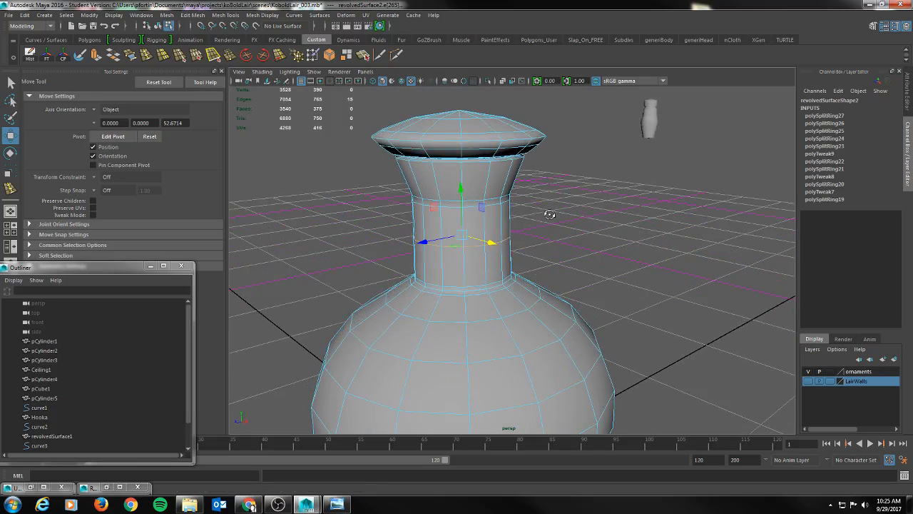
pyautogui.keyDown('alt'); pyautogui.moveTo(364, 133); pyautogui.dragTo(383, 223); pyautogui.keyUp('alt')
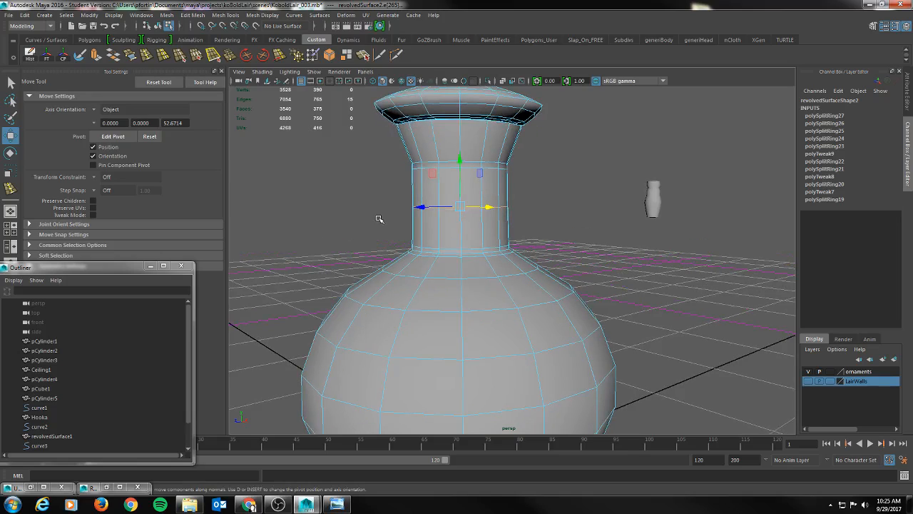
pyautogui.press('r')
pyautogui.keyDown('alt'); pyautogui.moveTo(492, 285); pyautogui.dragTo(503, 263); pyautogui.keyUp('alt')
pyautogui.click(495, 249)
pyautogui.click(501, 234)
pyautogui.moveTo(470, 228); pyautogui.dragTo(472, 227)
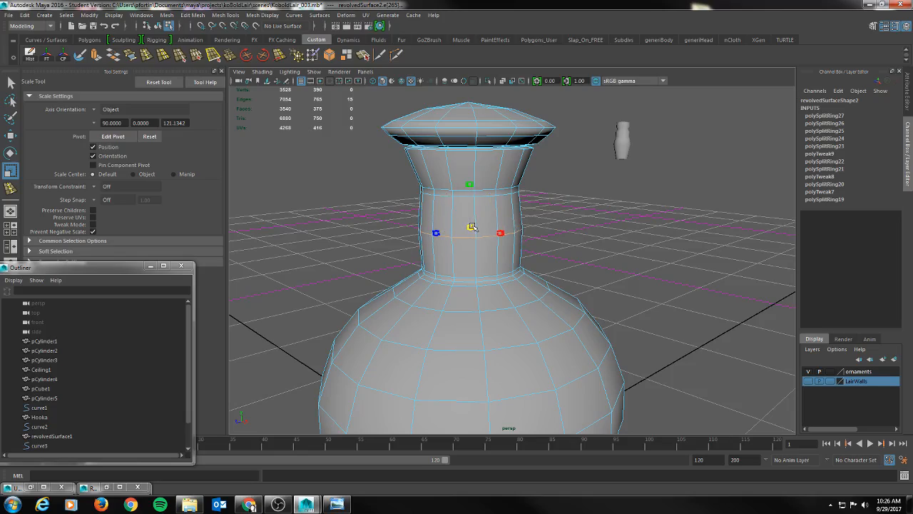
# Insert another edge loop just above the neck's base loops and scale it slightly outward.
pyautogui.press('y')
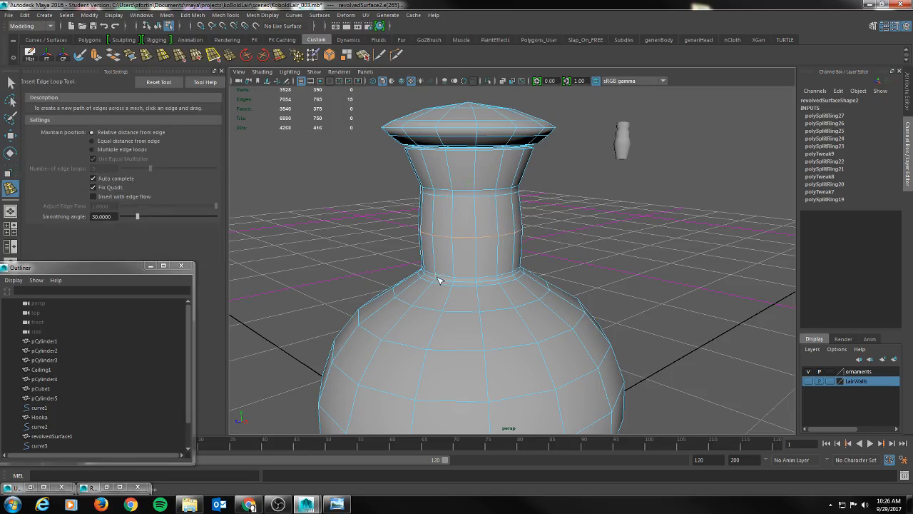
pyautogui.click(436, 271)
pyautogui.press('r')
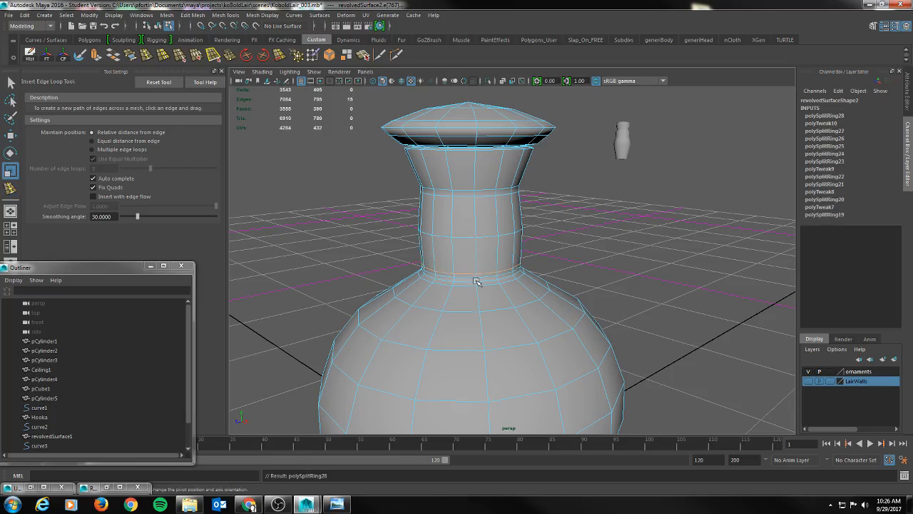
pyautogui.keyDown('alt'); pyautogui.moveTo(558, 293); pyautogui.dragTo(550, 298); pyautogui.keyUp('alt')
pyautogui.moveTo(463, 264); pyautogui.dragTo(465, 262)
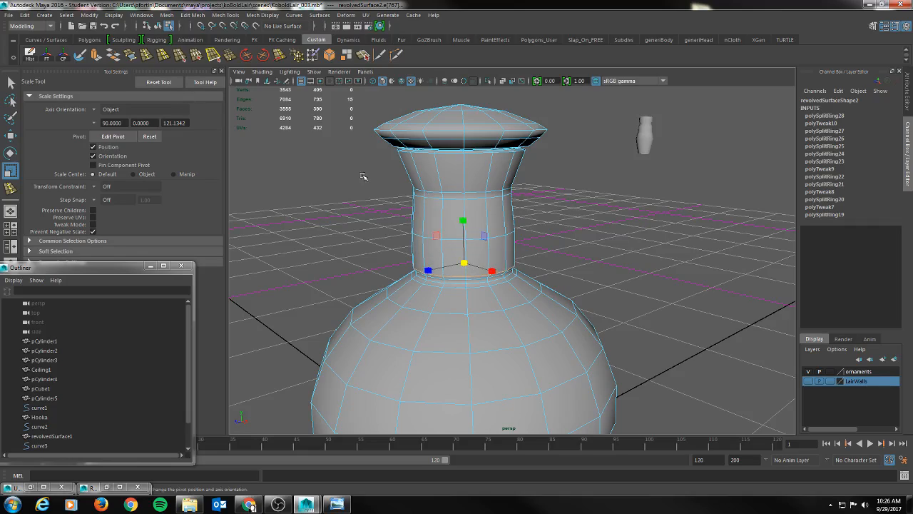
# Insert another edge loop on the neck just below its upper pair of loops.
pyautogui.press('y')
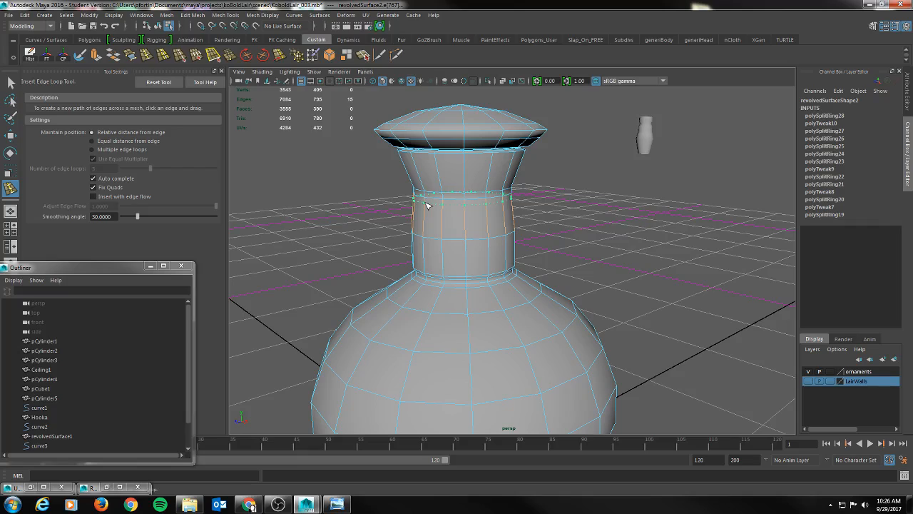
pyautogui.click(427, 205)
pyautogui.keyDown('alt'); pyautogui.moveTo(426, 205); pyautogui.dragTo(451, 223); pyautogui.keyUp('alt')
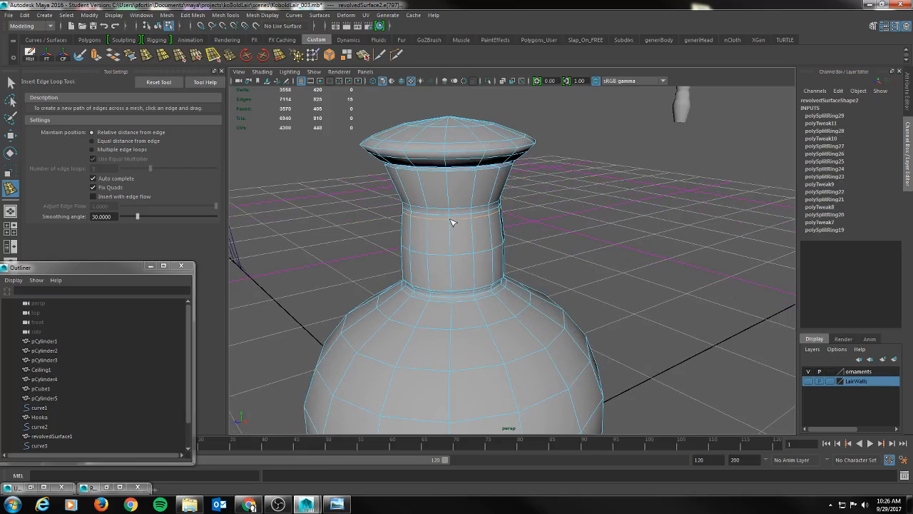
# Scale the selected edge loop just below the neck's upper pair of loops slightly outward.
pyautogui.press('e')
pyautogui.press('w')
pyautogui.press('e')
pyautogui.press('r')
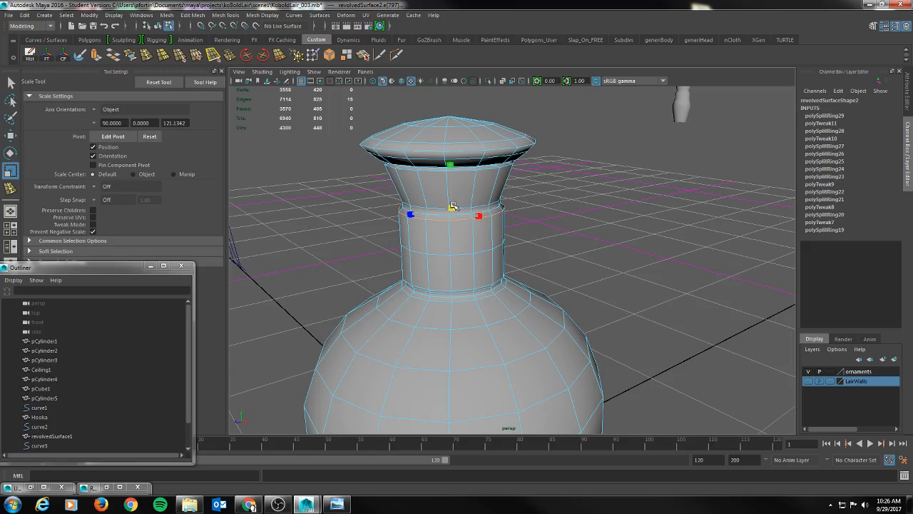
pyautogui.moveTo(473, 235)
pyautogui.keyDown('alt'); pyautogui.mouseDown()
pyautogui.moveTo(497, 233)
pyautogui.moveTo(485, 224)
pyautogui.mouseUp(); pyautogui.keyUp('alt')
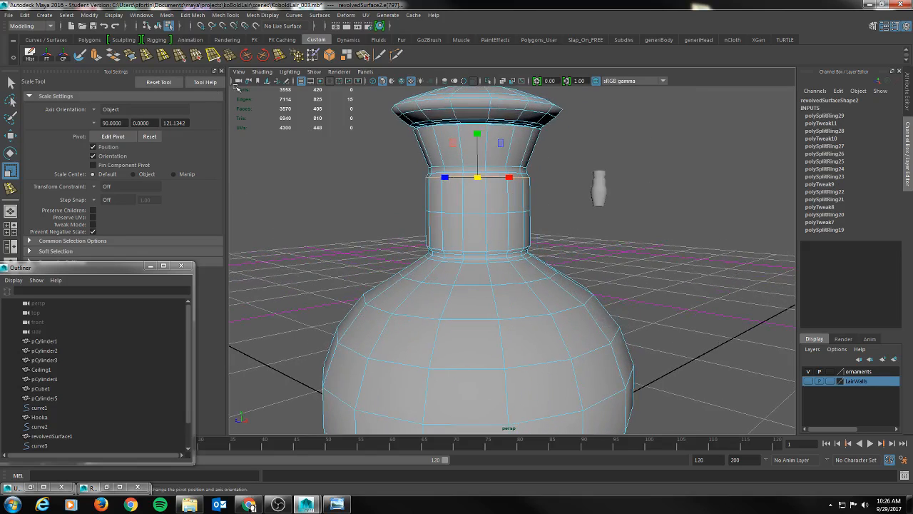
# Insert an edge loop in the upper half of the neck, just above the middle loop, and rotate it to a slight tilt.
pyautogui.click(147, 56)
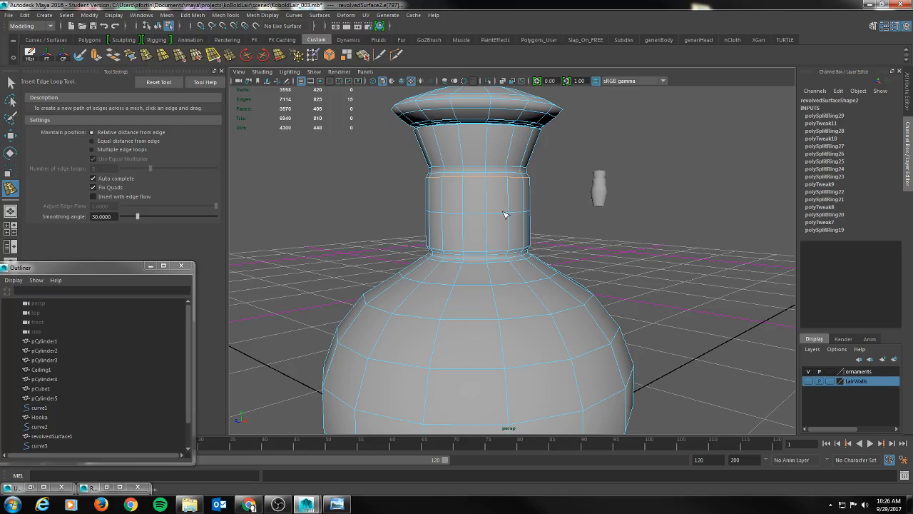
pyautogui.click(465, 202)
pyautogui.press('e')
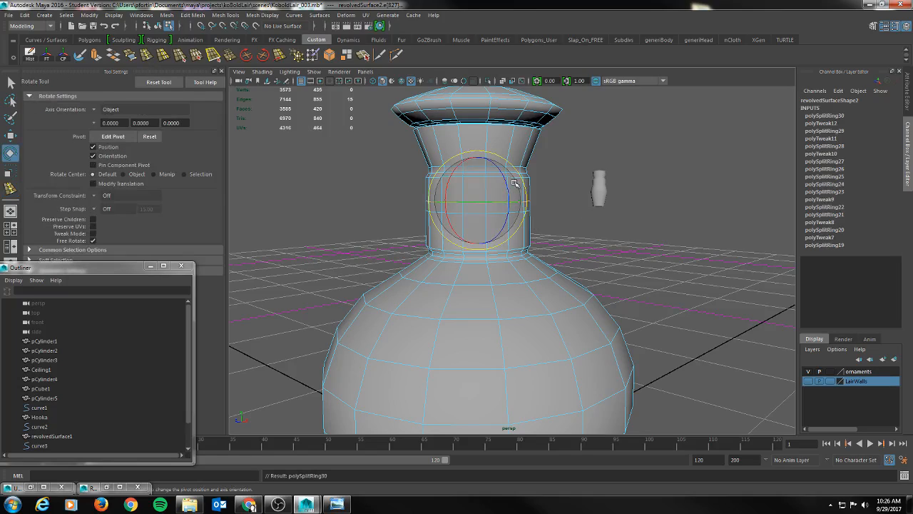
pyautogui.moveTo(506, 181); pyautogui.dragTo(507, 174)
pyautogui.press('f')
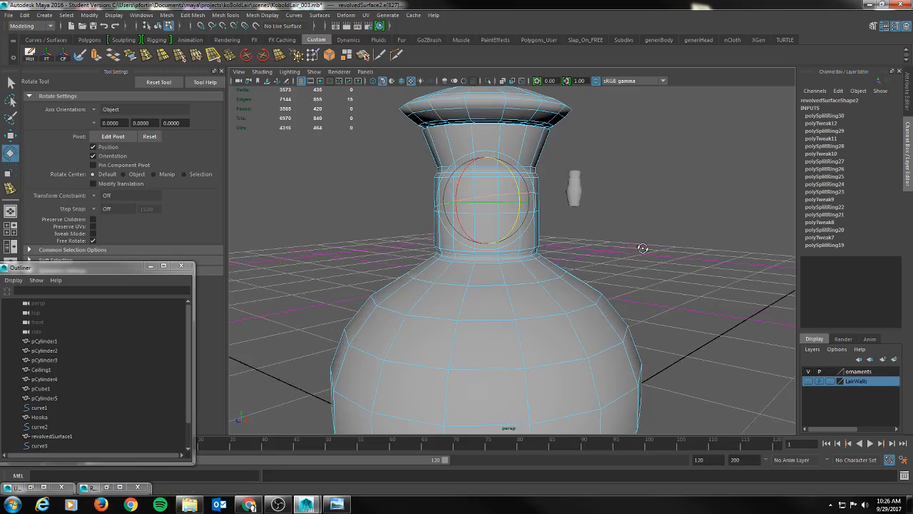
# Scale the tilted edge loop slightly outward so the upper neck bulges.
pyautogui.press('r')
pyautogui.click(549, 200)
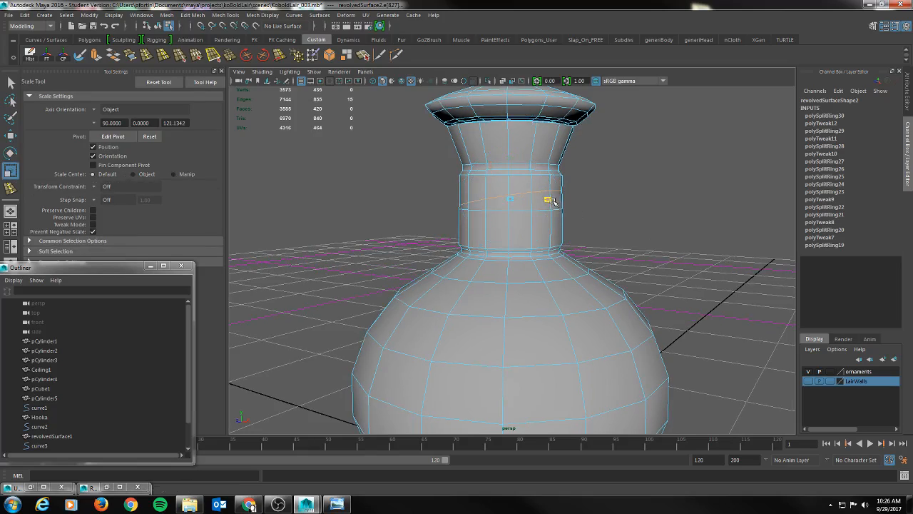
pyautogui.moveTo(511, 200); pyautogui.dragTo(518, 199)
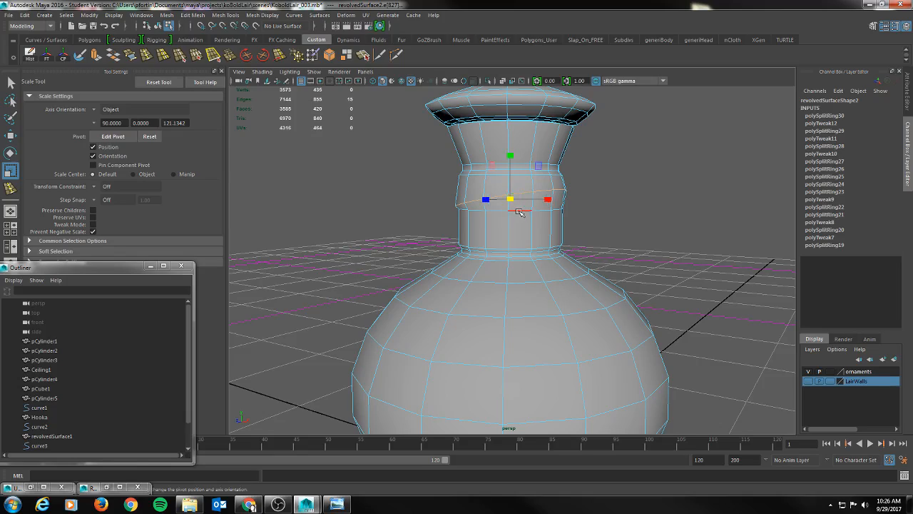
# Tilt the neck's middle edge loop to follow the slanted loop above it and scale it slightly outward.
pyautogui.press('e')
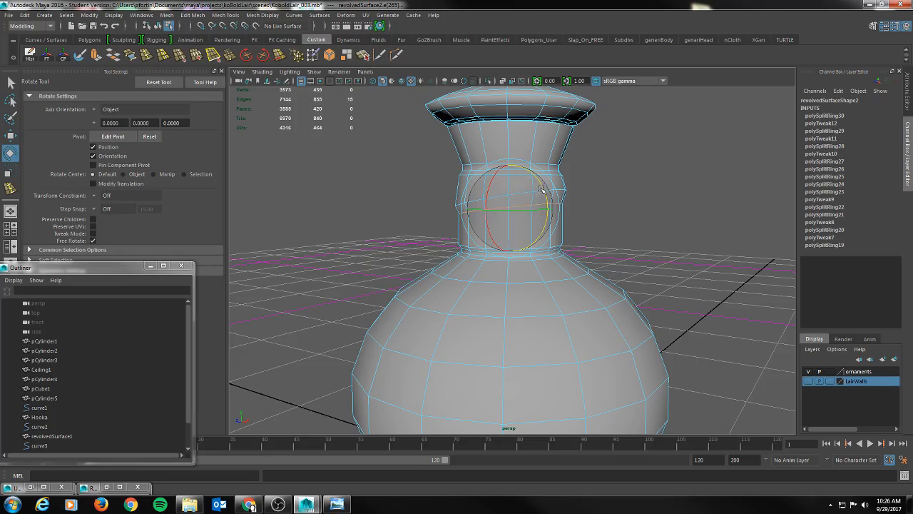
pyautogui.press('r')
pyautogui.moveTo(511, 208); pyautogui.dragTo(514, 208)
pyautogui.press('w')
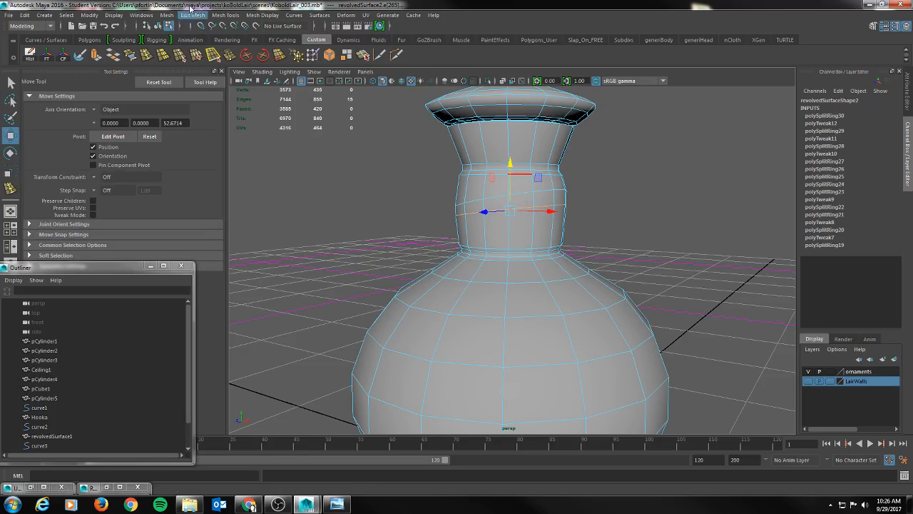
# Insert an edge loop just below the tilted middle loop and adjust its scale, tilt and height to form a slanted crease.
pyautogui.click(146, 55)
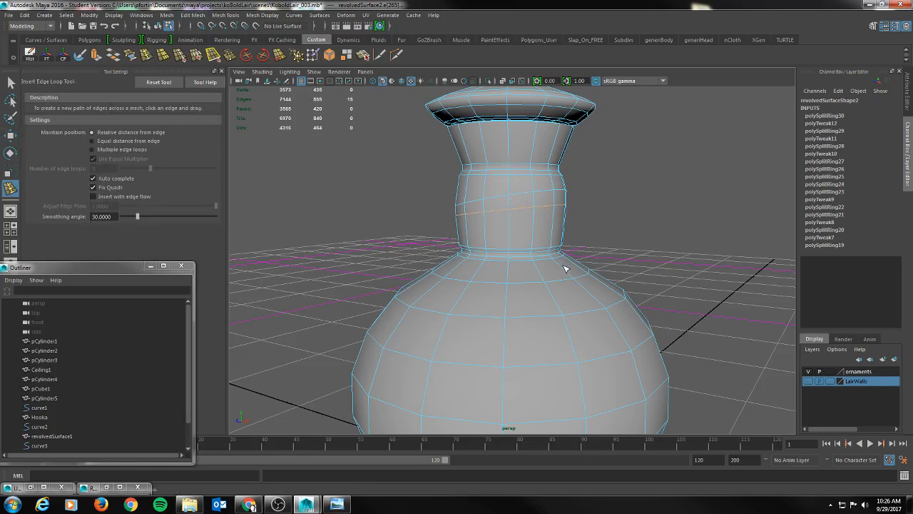
pyautogui.click(511, 219)
pyautogui.press('r')
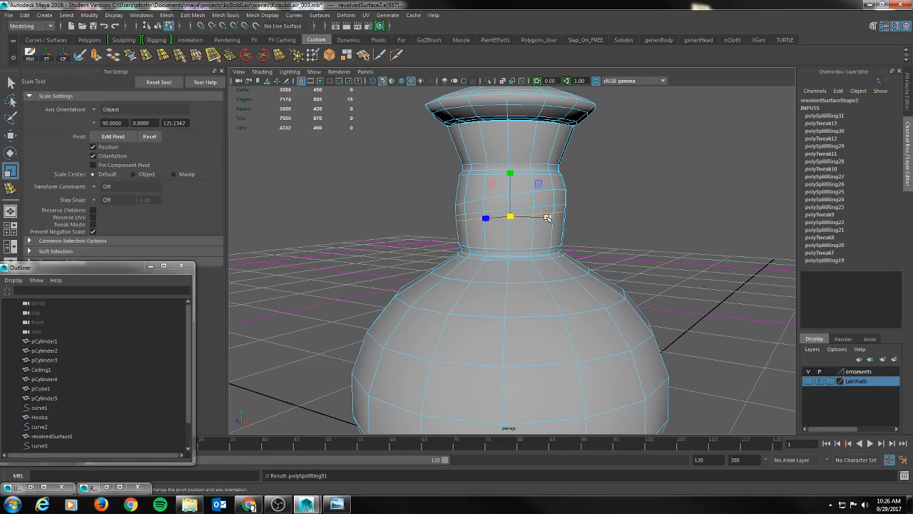
pyautogui.click(508, 217)
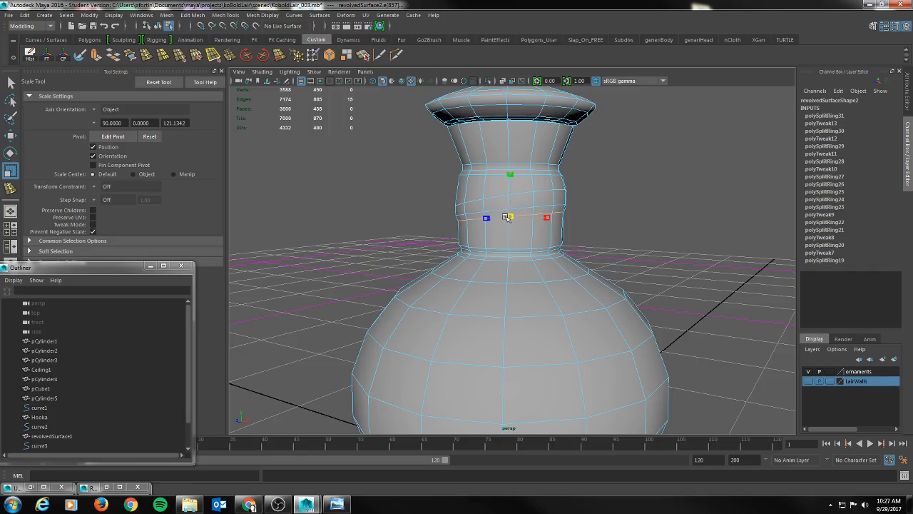
pyautogui.press('e')
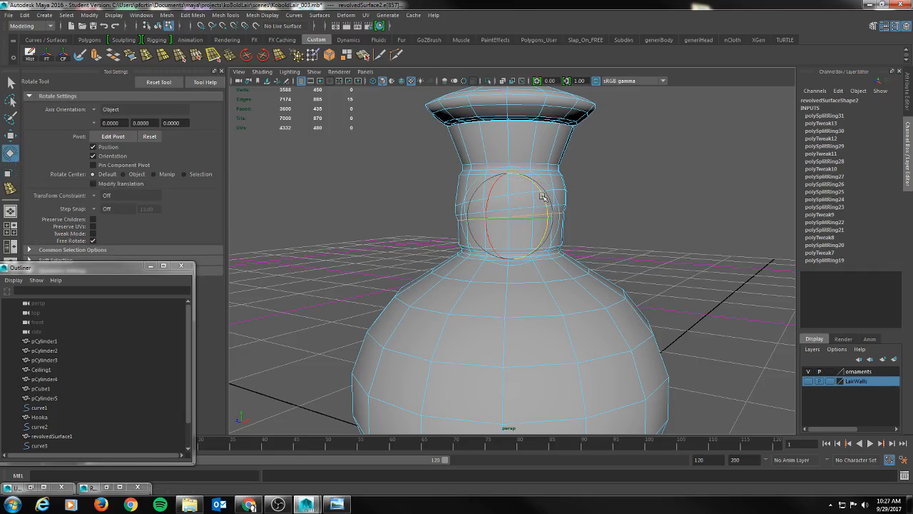
pyautogui.press('w')
pyautogui.keyDown('alt'); pyautogui.moveTo(511, 173); pyautogui.dragTo(576, 211); pyautogui.keyUp('alt')
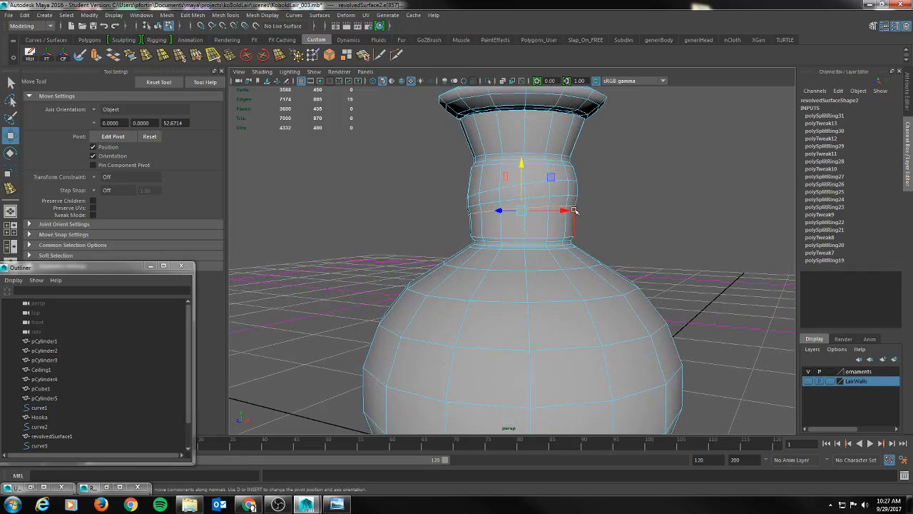
# Insert two more edge loops on the lower neck, one below the slanted crease and one just above the base loops.
pyautogui.press('y')
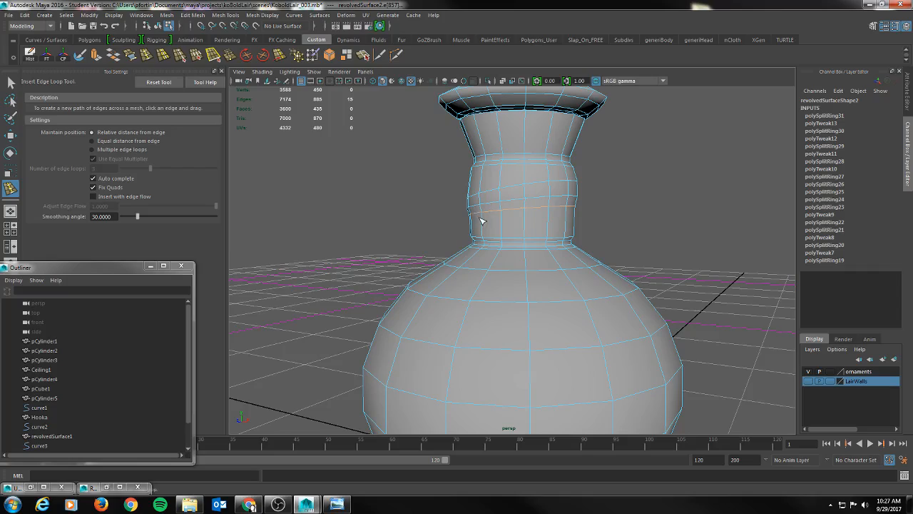
pyautogui.click(485, 218)
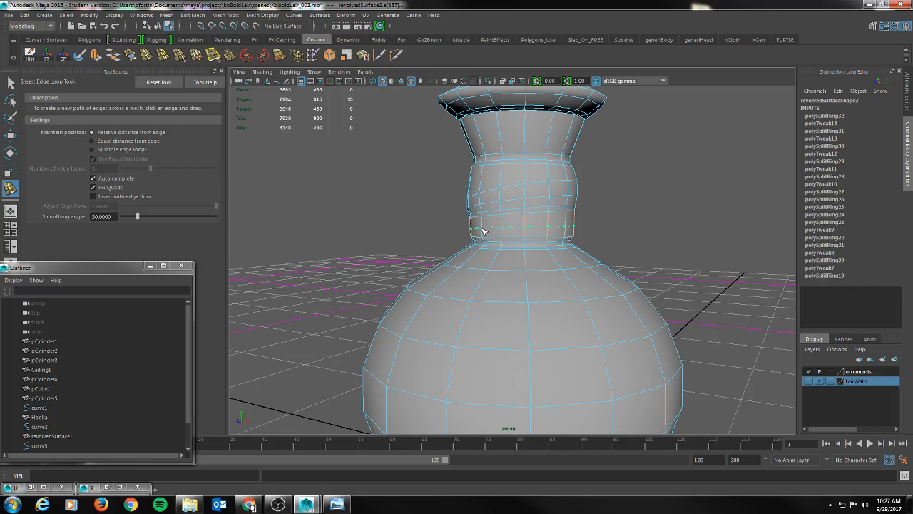
pyautogui.click(484, 232)
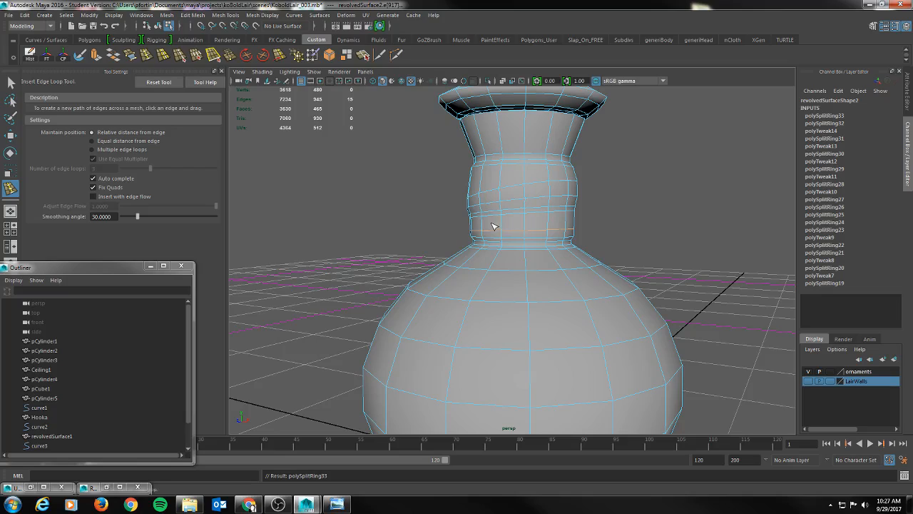
# Select the ring of faces between the two new lower-neck loops and scale it slightly outward.
pyautogui.rightClick(493, 227)
pyautogui.click(497, 227)
pyautogui.hotkey('ctrl', 'z')
pyautogui.press('q')
pyautogui.click(497, 224)
pyautogui.keyDown('shift'); pyautogui.doubleClick(509, 224); pyautogui.keyUp('shift')
pyautogui.press('r')
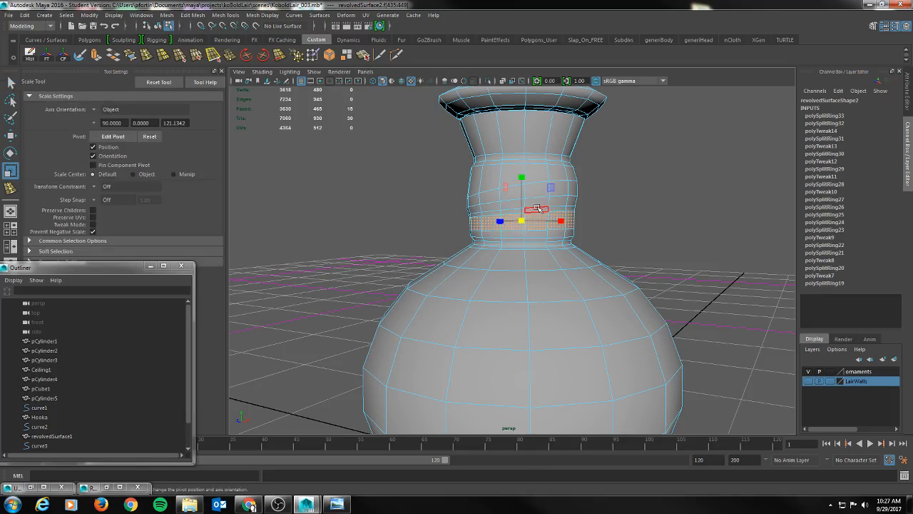
pyautogui.click(553, 220)
pyautogui.hotkey('ctrl', 'z')
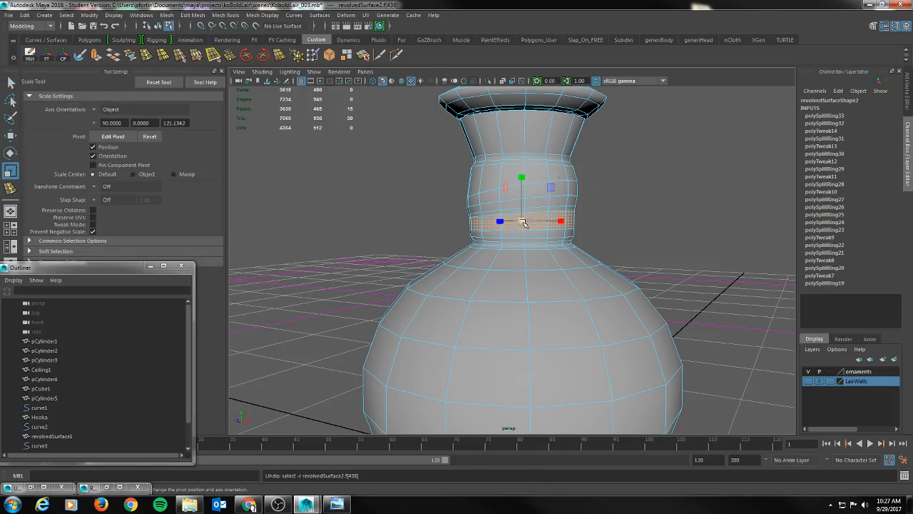
pyautogui.click(528, 220)
pyautogui.moveTo(522, 220); pyautogui.dragTo(601, 206)
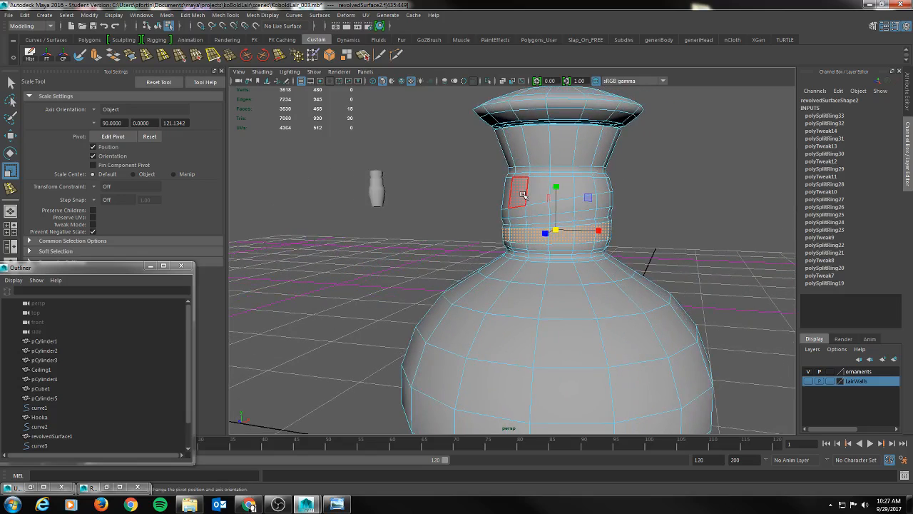
# Insert an edge loop just above the upper tilted loop on the neck.
pyautogui.keyDown('alt'); pyautogui.moveTo(521, 191); pyautogui.dragTo(500, 200); pyautogui.keyUp('alt')
pyautogui.click(146, 56)
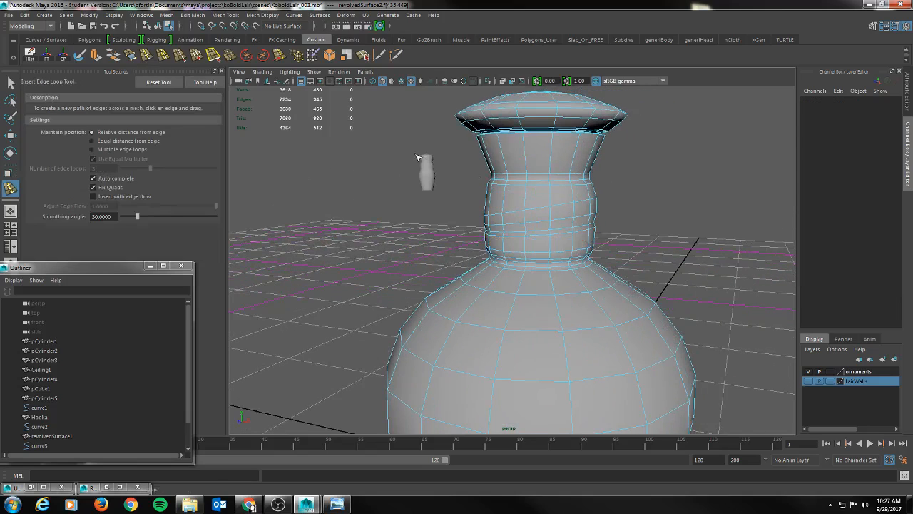
pyautogui.click(491, 202)
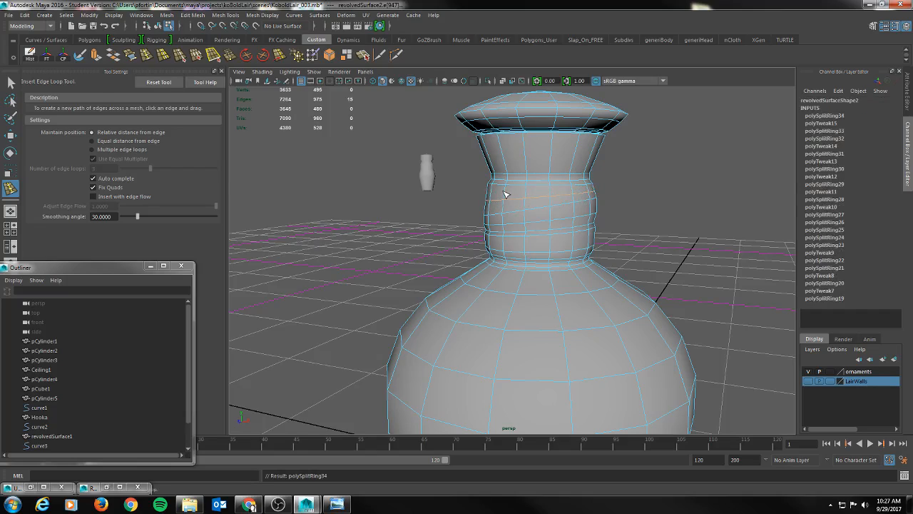
# Select the narrow slanted ring of faces below the new loop and scale it inward to form a groove.
pyautogui.press('q')
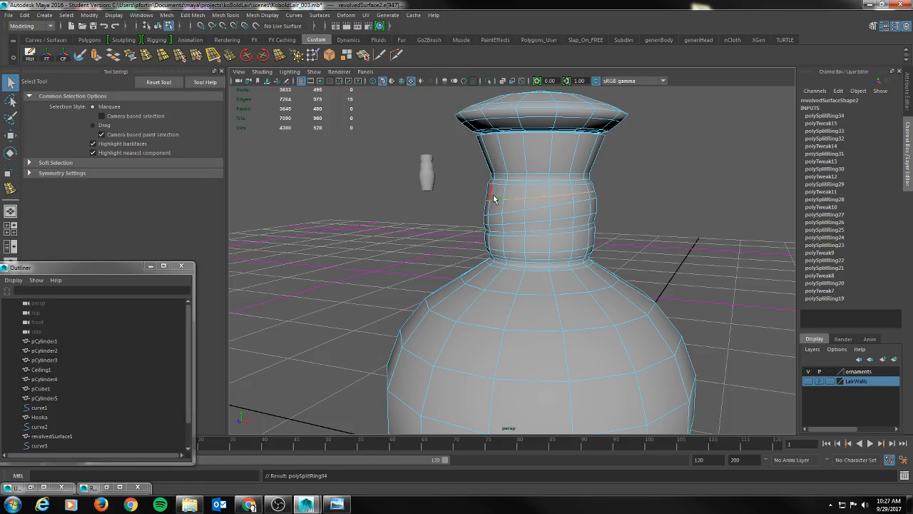
pyautogui.moveTo(496, 192); pyautogui.dragTo(495, 207, button='right')
pyautogui.click(495, 208)
pyautogui.keyDown('shift'); pyautogui.click(515, 207); pyautogui.keyUp('shift')
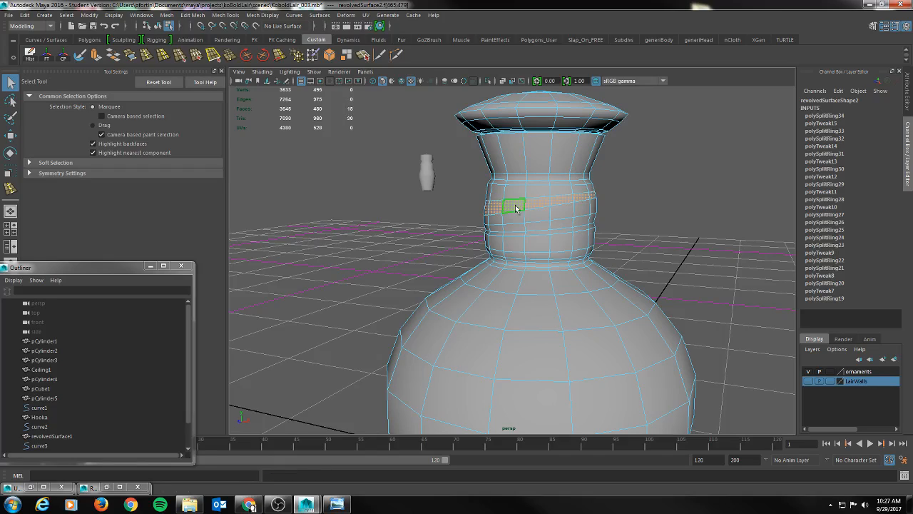
pyautogui.press('r')
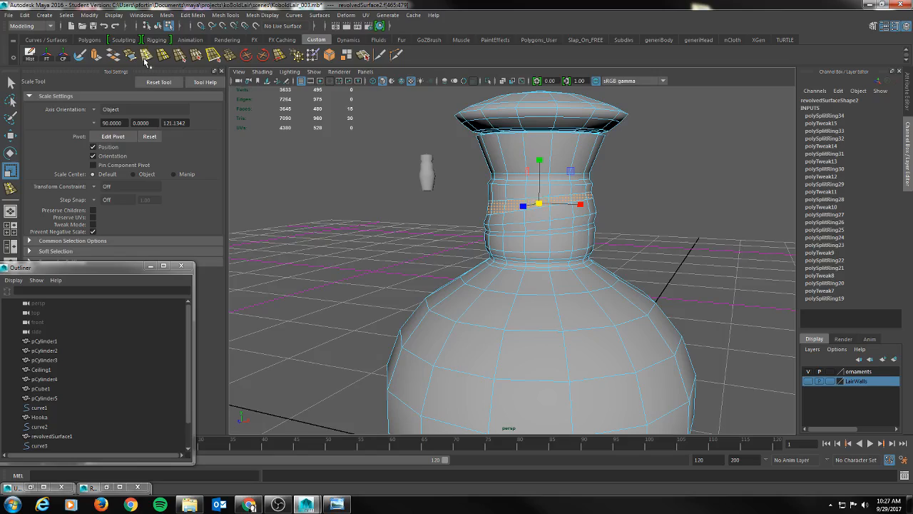
# Insert an edge loop just above the slanted groove, then adjust its scale and height.
pyautogui.click(144, 57)
pyautogui.click(506, 197)
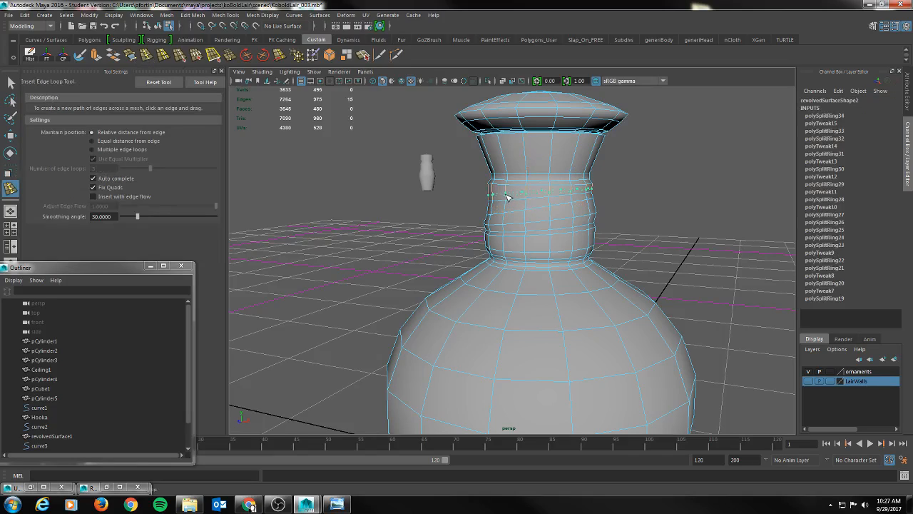
pyautogui.click(508, 199)
pyautogui.press('r')
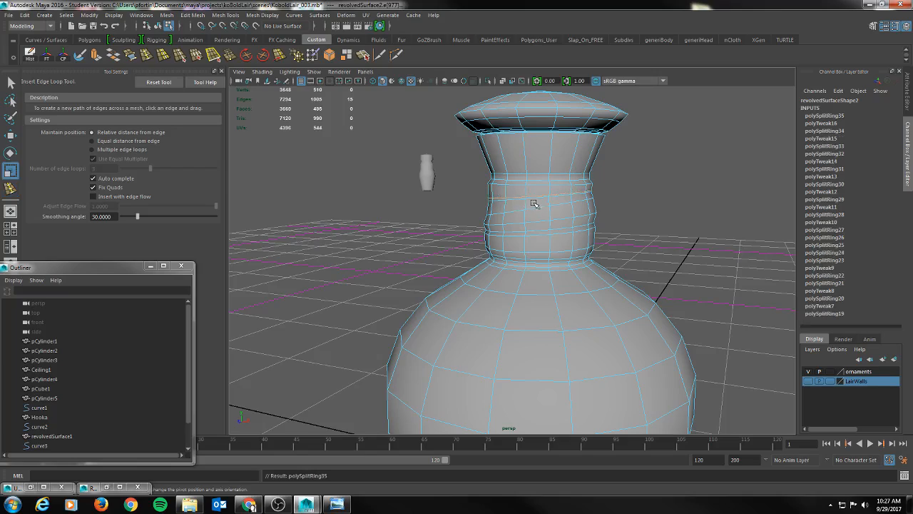
pyautogui.moveTo(538, 195); pyautogui.dragTo(542, 197)
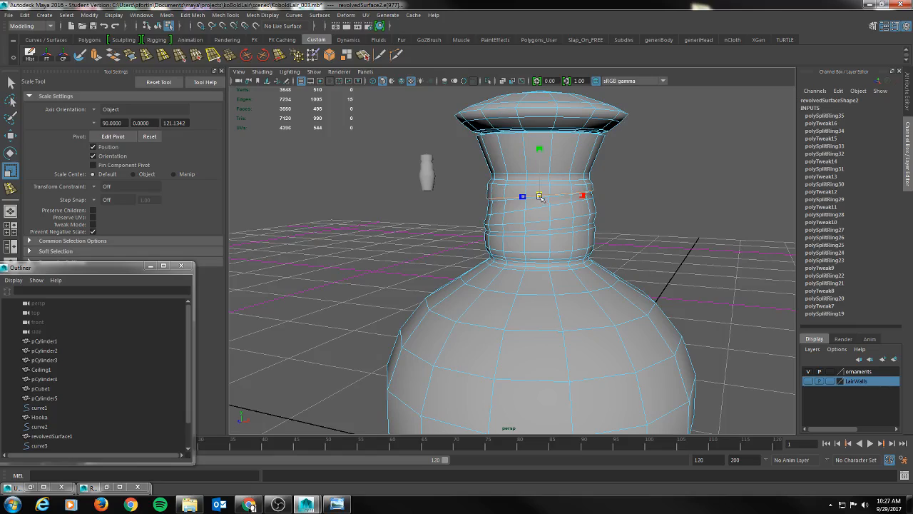
pyautogui.press('w')
pyautogui.moveTo(540, 149); pyautogui.dragTo(540, 151)
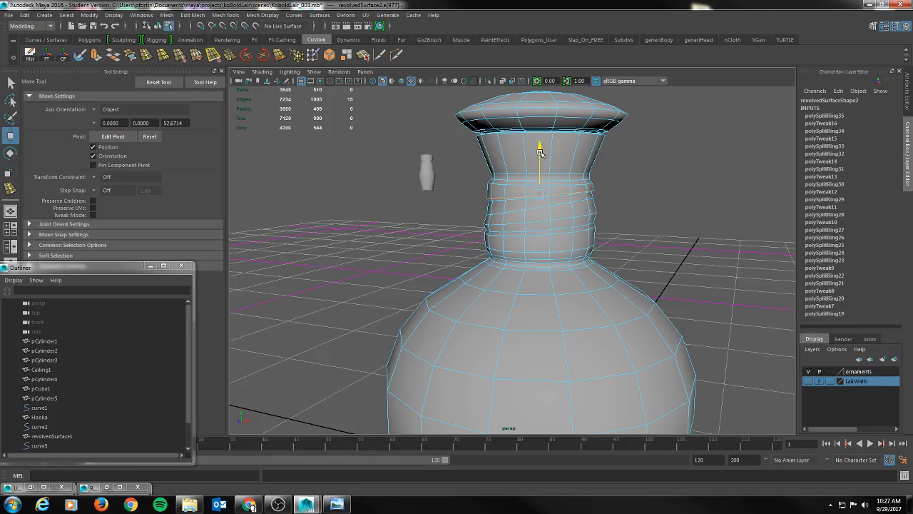
# Select the edge loop near the top of the neck and tilt it slightly to follow the slanted groove.
pyautogui.press('q')
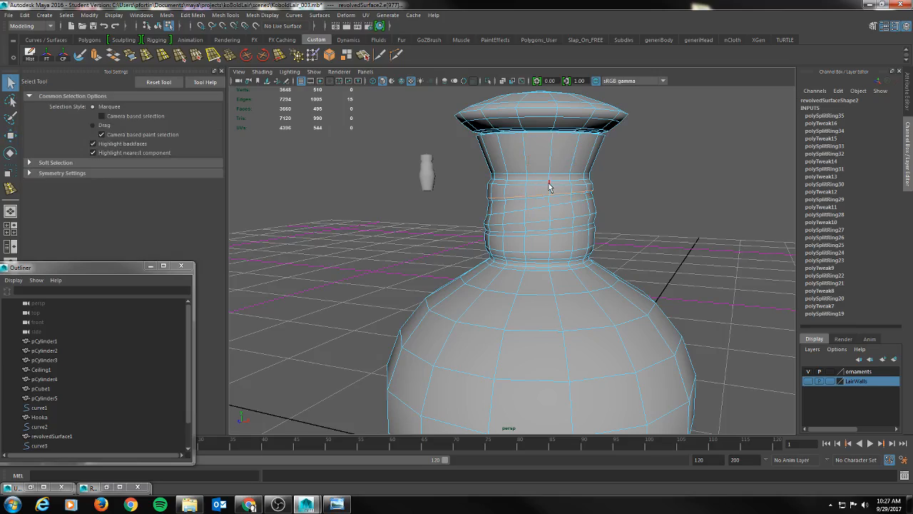
pyautogui.press('e')
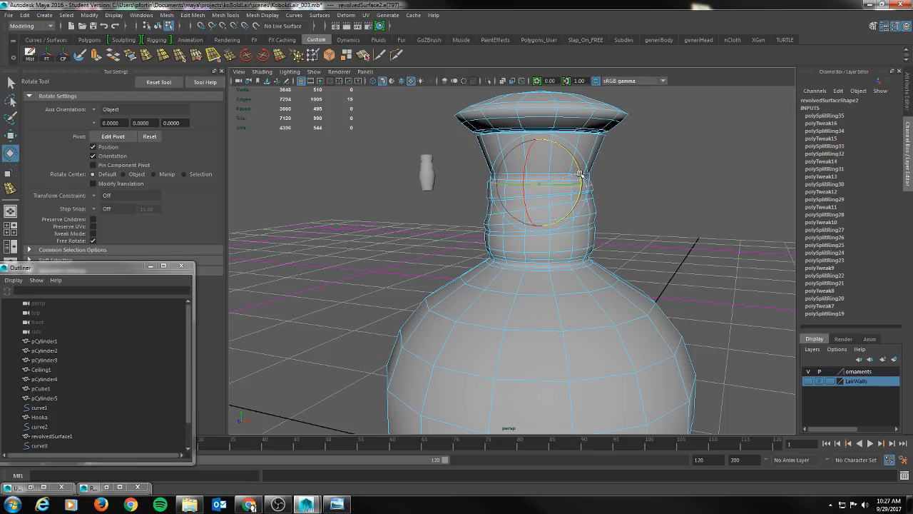
pyautogui.moveTo(639, 222)
pyautogui.keyDown('alt'); pyautogui.mouseDown()
pyautogui.moveTo(662, 195)
pyautogui.moveTo(648, 218)
pyautogui.mouseUp(); pyautogui.keyUp('alt')
pyautogui.press('q')
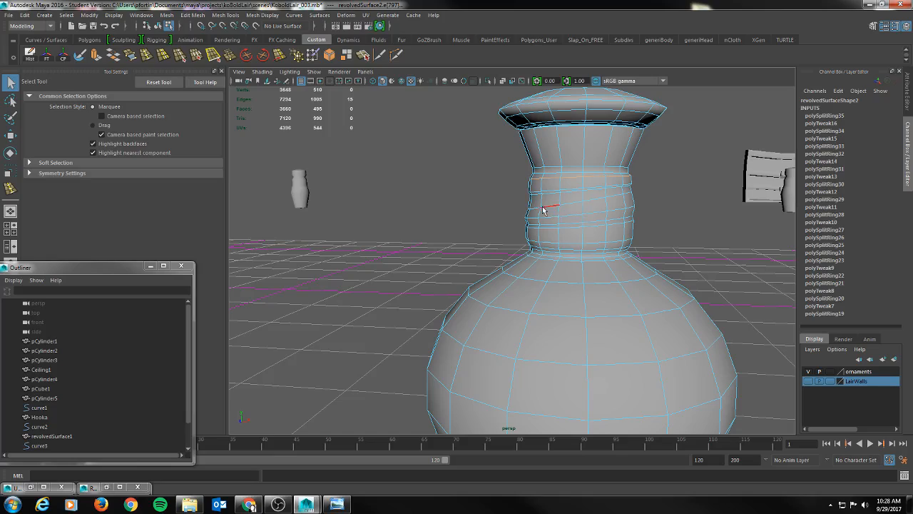
# Insert an edge loop along the middle of the slanted groove and adjust its scale.
pyautogui.click(149, 57)
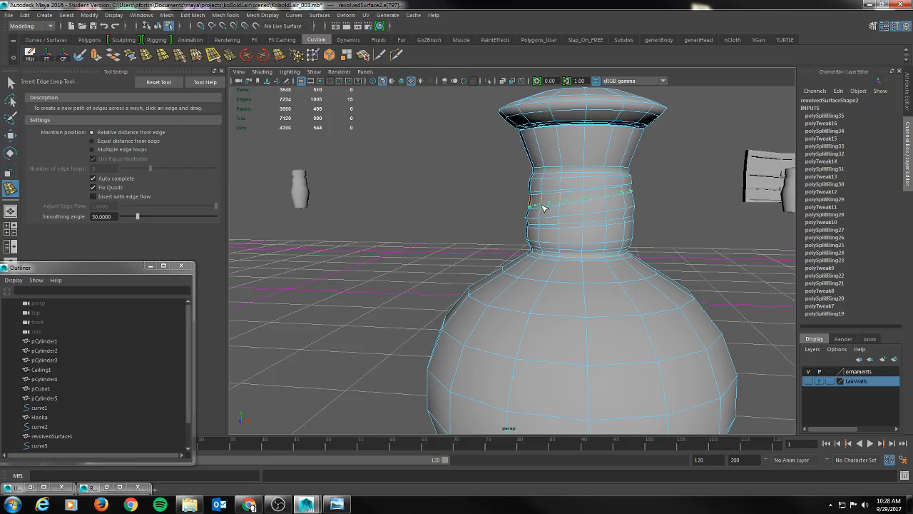
pyautogui.click(542, 207)
pyautogui.scroll(2, 541, 204)
pyautogui.press('q')
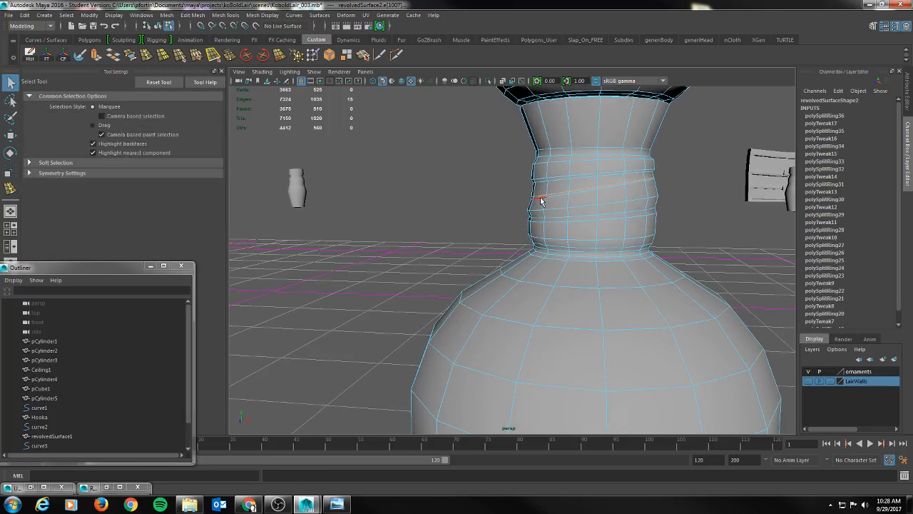
pyautogui.doubleClick(541, 200)
pyautogui.press('r')
pyautogui.keyDown('alt'); pyautogui.moveTo(628, 191); pyautogui.dragTo(597, 217); pyautogui.keyUp('alt')
# Return to object mode, clear the selection and examine the shaded vase's neck from a wider view.
pyautogui.press('q')
pyautogui.moveTo(603, 200); pyautogui.dragTo(686, 212, button='right')
pyautogui.keyDown('alt'); pyautogui.moveTo(725, 244); pyautogui.dragTo(656, 242, button='right'); pyautogui.keyUp('alt')
pyautogui.moveTo(656, 242)
pyautogui.keyDown('alt'); pyautogui.mouseDown()
pyautogui.moveTo(589, 244)
pyautogui.moveTo(669, 244)
pyautogui.mouseUp(); pyautogui.keyUp('alt')
pyautogui.moveTo(612, 269)
pyautogui.keyDown('alt'); pyautogui.mouseDown()
pyautogui.moveTo(638, 263)
pyautogui.moveTo(607, 265)
pyautogui.mouseUp(); pyautogui.keyUp('alt')
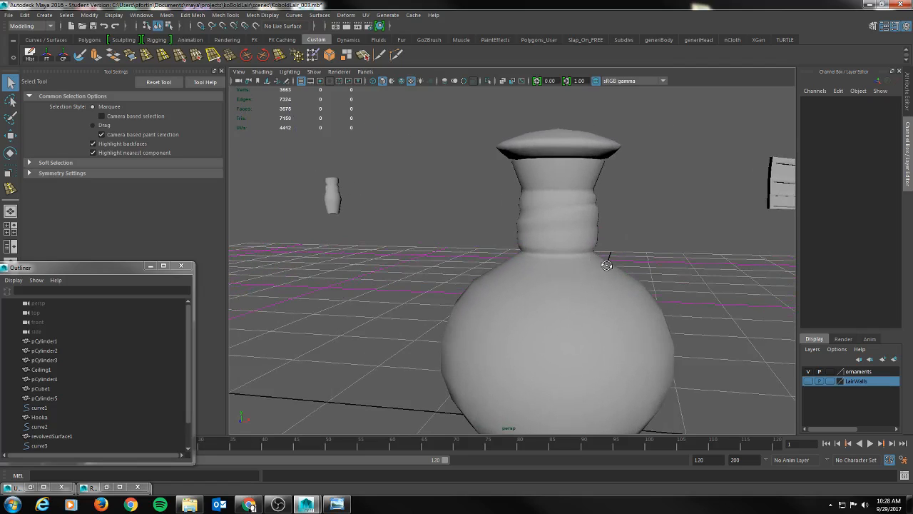
# Select the two adjacent edge loops on the lower part of the vase's neck and tilt them slightly.
pyautogui.click(562, 236)
pyautogui.keyDown('alt'); pyautogui.moveTo(637, 239); pyautogui.dragTo(573, 246, button='middle'); pyautogui.keyUp('alt')
pyautogui.keyDown('alt'); pyautogui.moveTo(427, 216); pyautogui.dragTo(521, 232, button='right'); pyautogui.keyUp('alt')
pyautogui.keyDown('alt'); pyautogui.moveTo(521, 235); pyautogui.dragTo(539, 238, button='middle'); pyautogui.keyUp('alt')
pyautogui.keyDown('alt'); pyautogui.moveTo(517, 258); pyautogui.dragTo(502, 241); pyautogui.keyUp('alt')
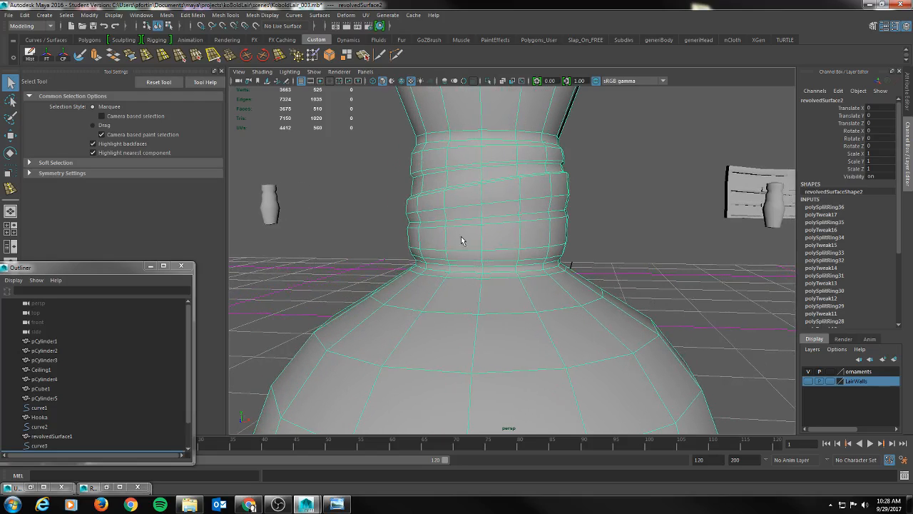
pyautogui.moveTo(433, 230); pyautogui.dragTo(432, 203, button='right')
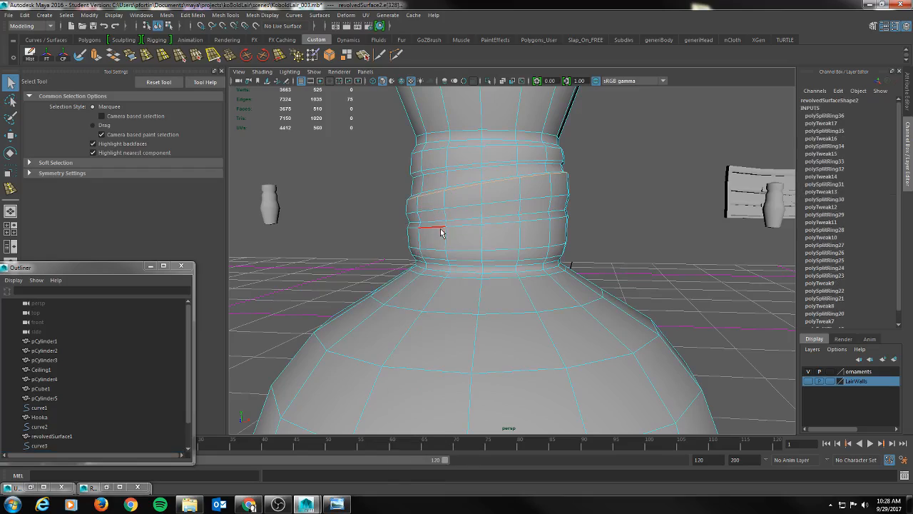
pyautogui.press('w')
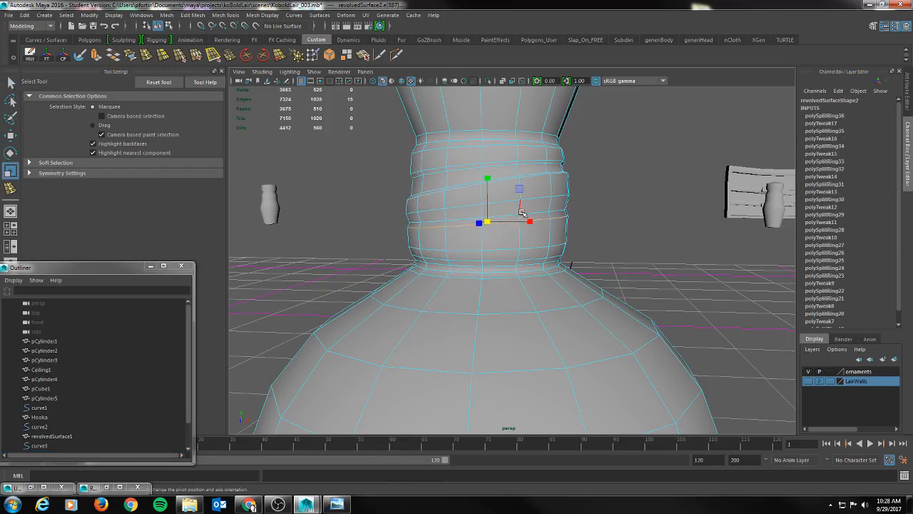
pyautogui.press('e')
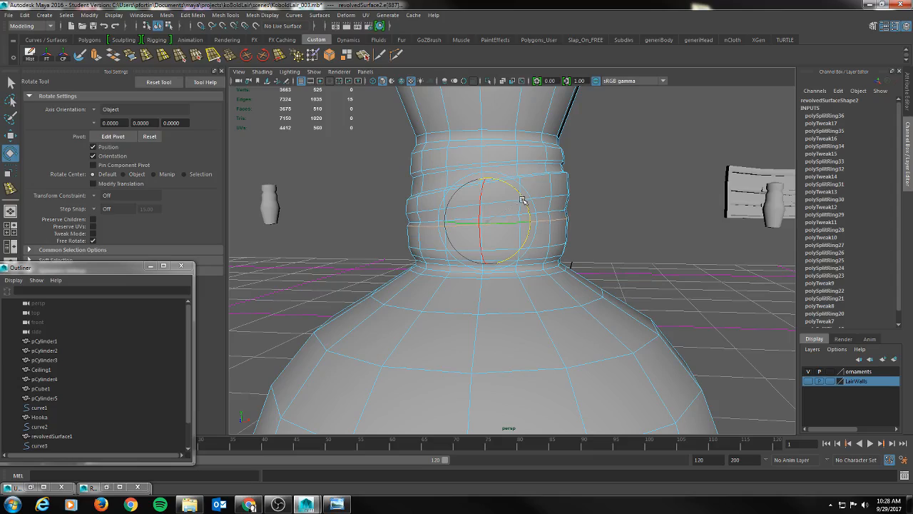
pyautogui.press('q')
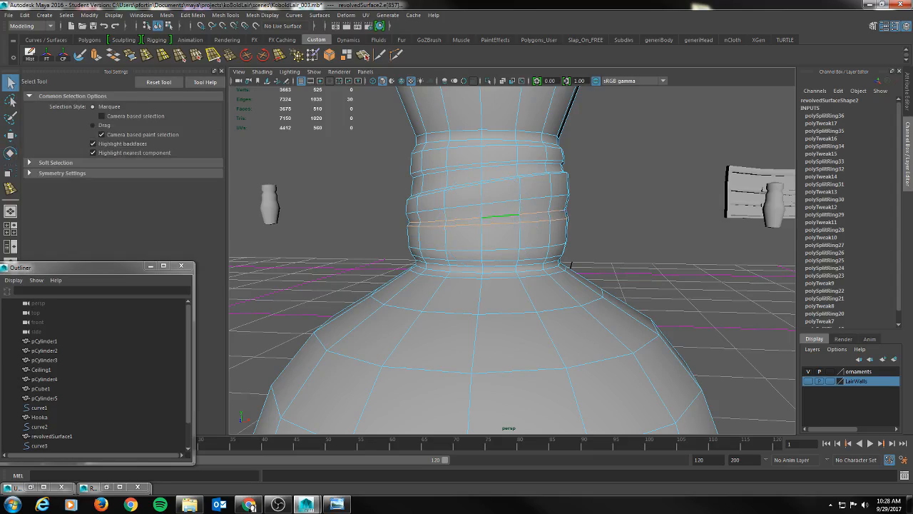
pyautogui.press('e')
pyautogui.moveTo(519, 193); pyautogui.dragTo(523, 195)
# Tilt the edge loop near the neck's base the opposite way and raise it slightly.
pyautogui.doubleClick(436, 250)
pyautogui.moveTo(513, 214); pyautogui.dragTo(523, 222)
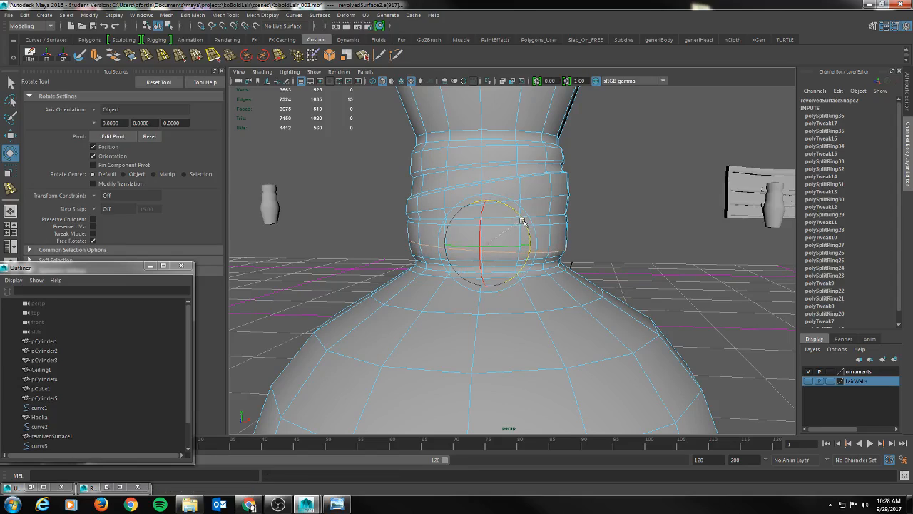
pyautogui.press('w')
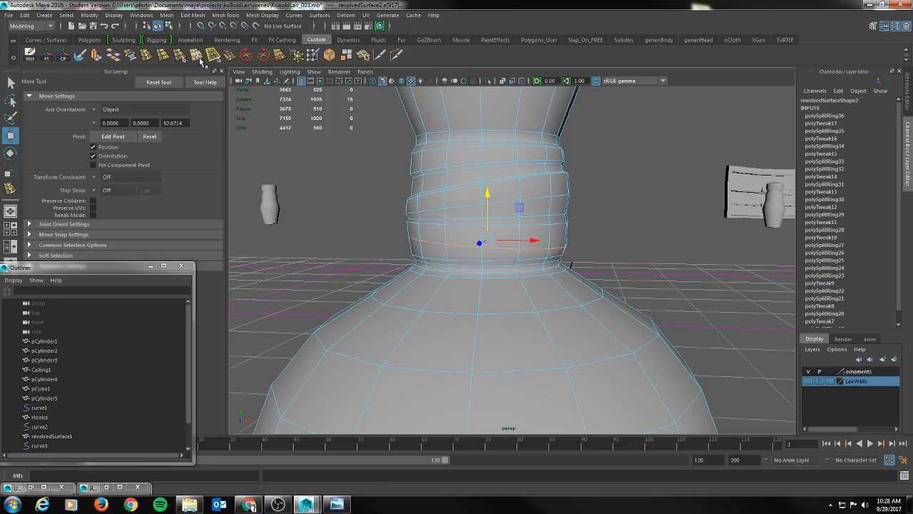
# Insert an edge loop just below the tilted loop near the neck's base and scale it slightly inward.
pyautogui.click(149, 56)
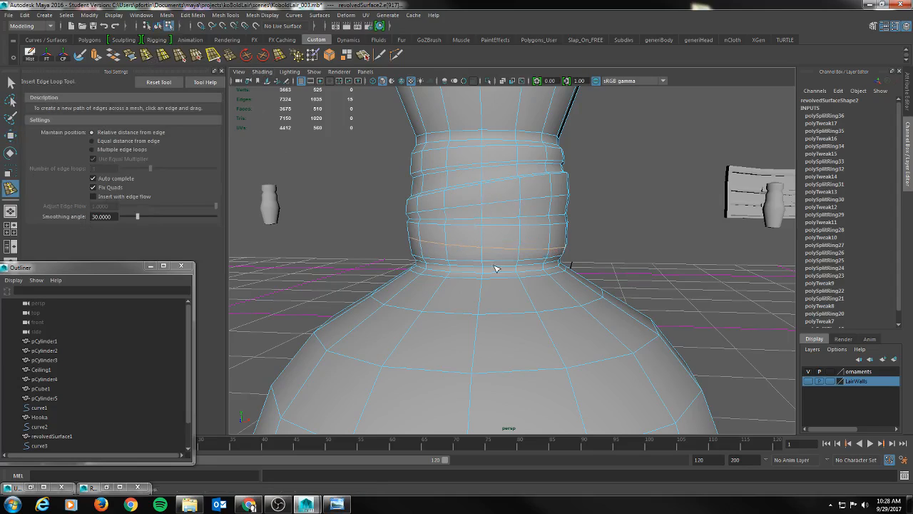
pyautogui.click(450, 251)
pyautogui.press('r')
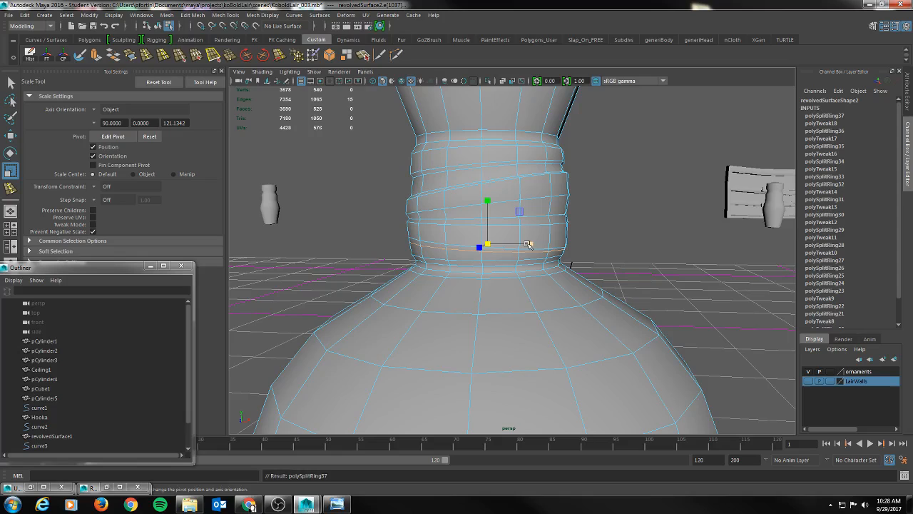
pyautogui.click(527, 244)
pyautogui.keyDown('alt'); pyautogui.moveTo(528, 245); pyautogui.dragTo(549, 281); pyautogui.keyUp('alt')
pyautogui.moveTo(455, 268); pyautogui.dragTo(451, 267)
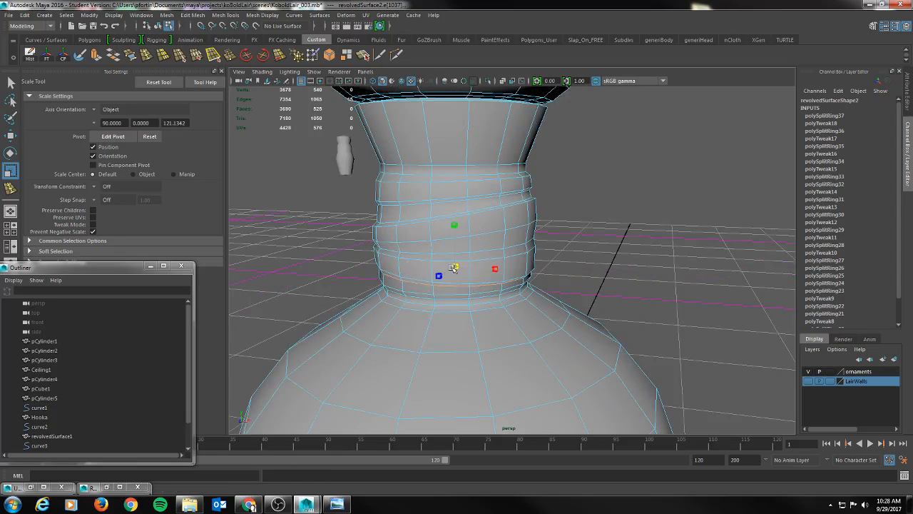
pyautogui.keyDown('alt'); pyautogui.moveTo(508, 271); pyautogui.dragTo(573, 249); pyautogui.keyUp('alt')
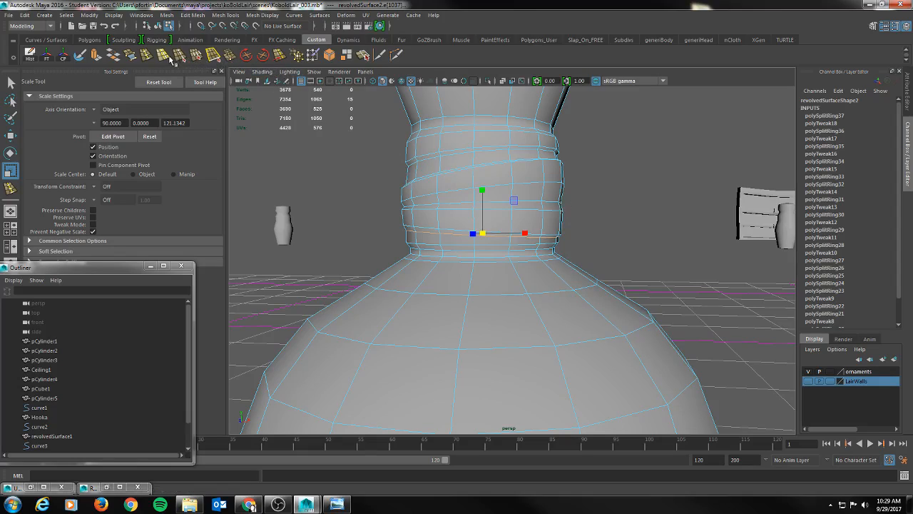
# Insert an edge loop between the two close loops on the lower neck and scale it inward as a groove.
pyautogui.click(148, 57)
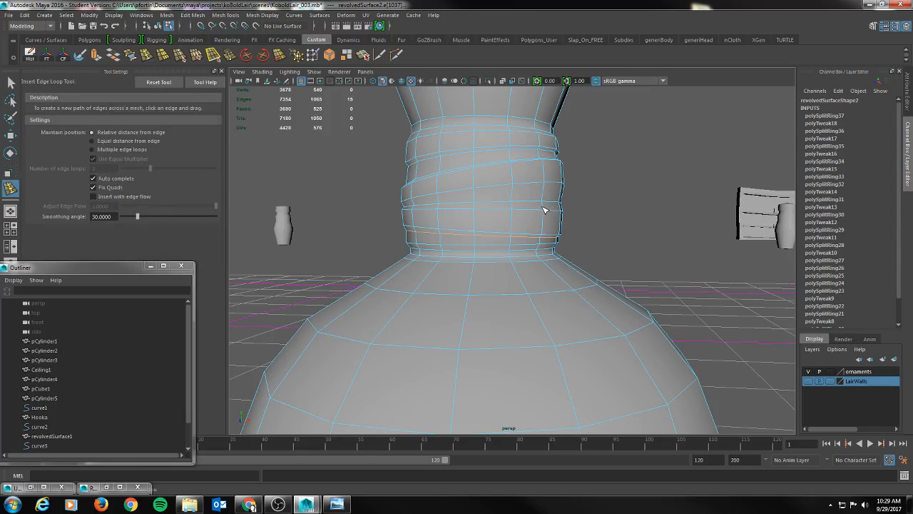
pyautogui.click(544, 207)
pyautogui.keyDown('alt'); pyautogui.moveTo(544, 208); pyautogui.dragTo(559, 221); pyautogui.keyUp('alt')
pyautogui.press('r')
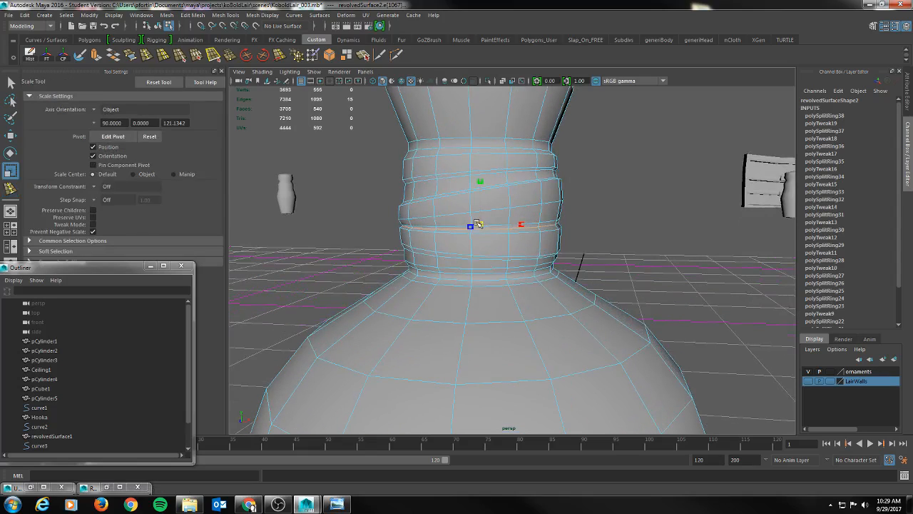
pyautogui.press('w')
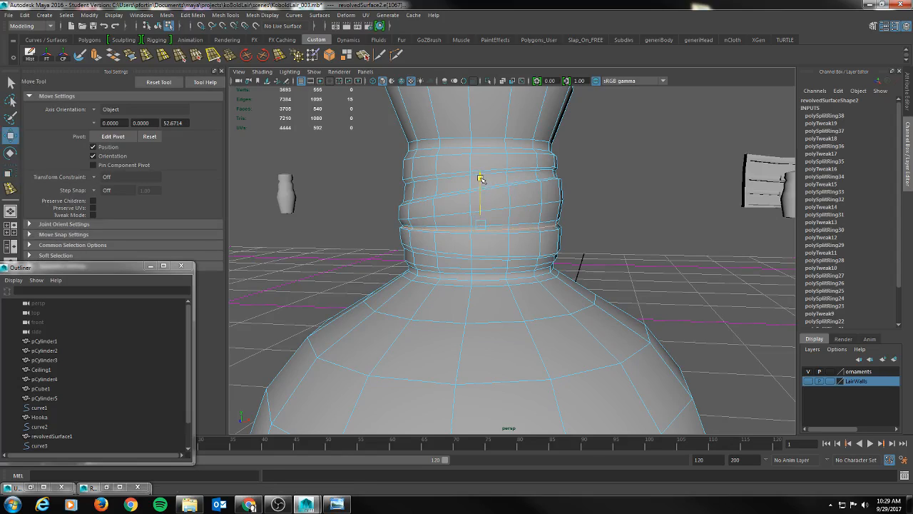
# Raise an edge and the two neighbouring vertices of the lower groove's inner loop toward the loop above.
pyautogui.keyDown('alt'); pyautogui.moveTo(391, 218); pyautogui.dragTo(452, 214, button='right'); pyautogui.keyUp('alt')
pyautogui.keyDown('alt'); pyautogui.moveTo(453, 214); pyautogui.dragTo(499, 218, button='middle'); pyautogui.keyUp('alt')
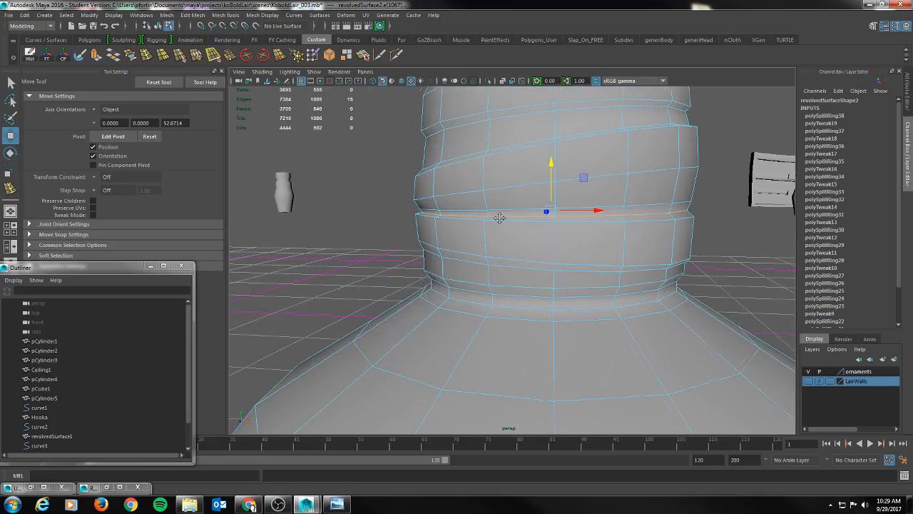
pyautogui.click(462, 210)
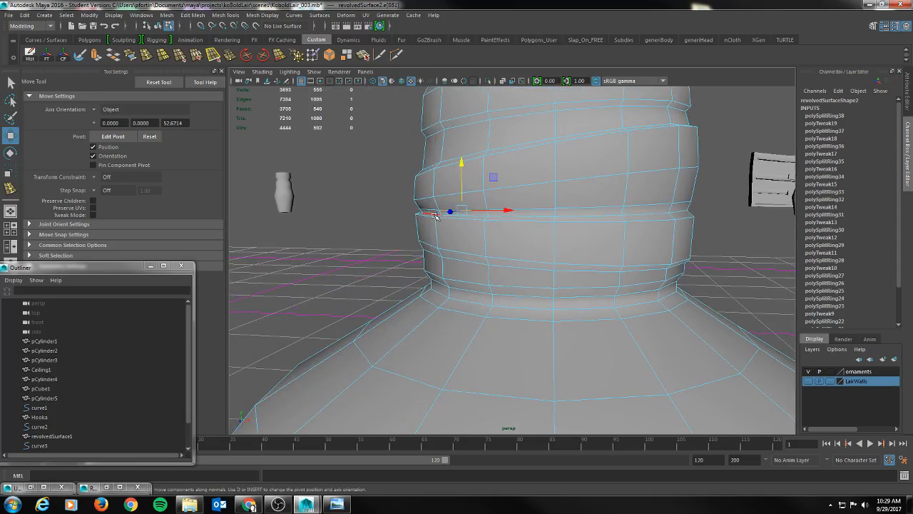
pyautogui.keyDown('alt'); pyautogui.moveTo(434, 216); pyautogui.dragTo(420, 216); pyautogui.keyUp('alt')
pyautogui.keyDown('alt'); pyautogui.moveTo(501, 225); pyautogui.dragTo(542, 223, button='right'); pyautogui.keyUp('alt')
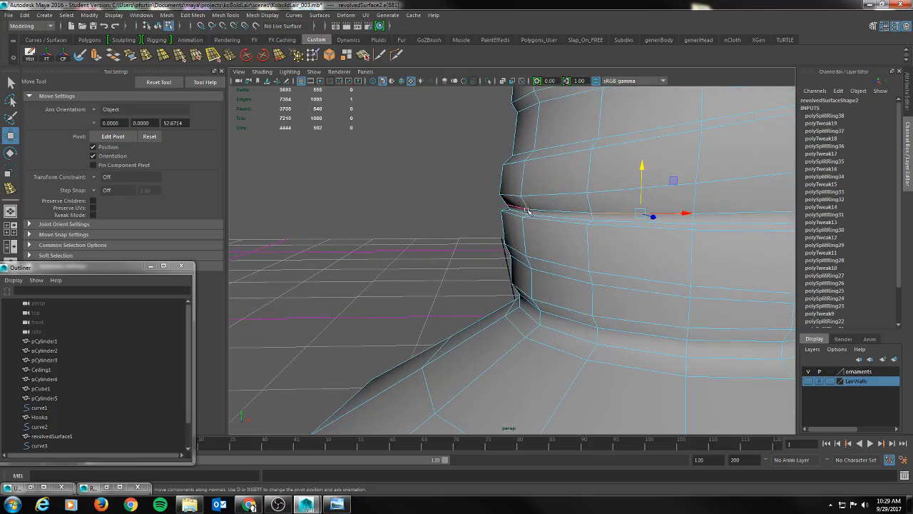
pyautogui.click(514, 207)
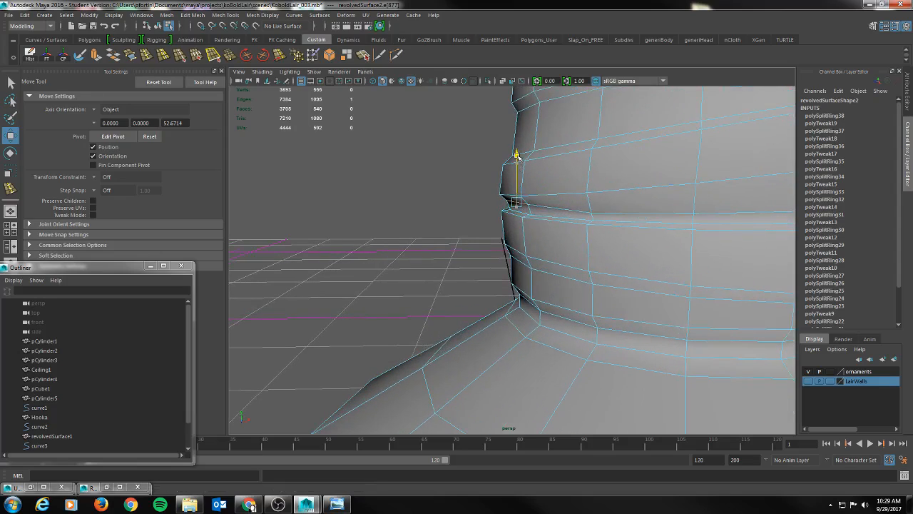
pyautogui.moveTo(598, 211); pyautogui.dragTo(592, 213, button='right')
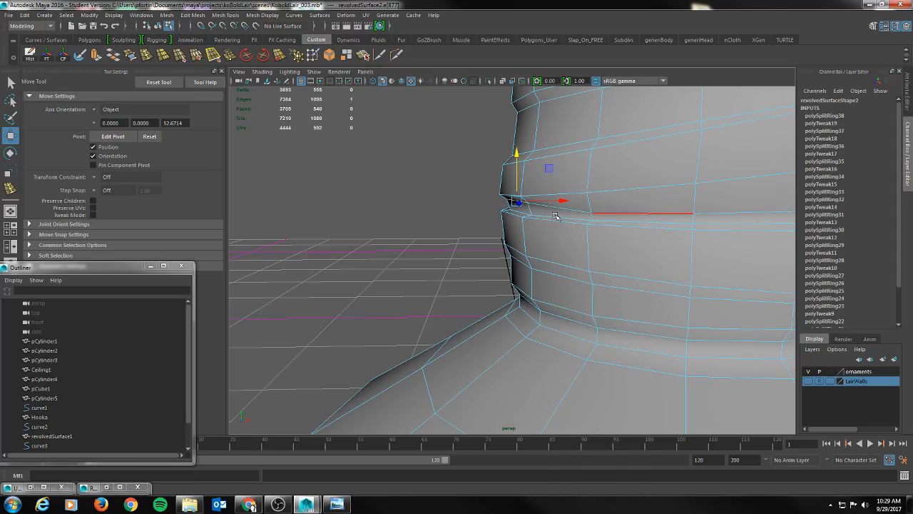
pyautogui.click(592, 212)
pyautogui.moveTo(593, 169); pyautogui.dragTo(593, 155)
pyautogui.click(693, 213)
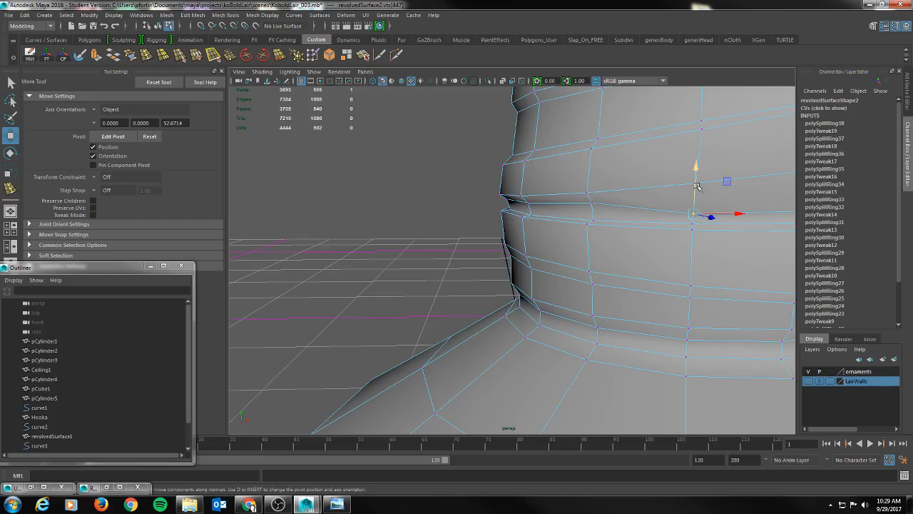
pyautogui.moveTo(697, 168); pyautogui.dragTo(697, 153)
# Continue around the neck, raising the next vertices of the lower groove's inner loop one after another.
pyautogui.keyDown('alt'); pyautogui.moveTo(564, 239); pyautogui.dragTo(640, 247); pyautogui.keyUp('alt')
pyautogui.keyDown('alt'); pyautogui.moveTo(640, 248); pyautogui.dragTo(503, 253, button='middle'); pyautogui.keyUp('alt')
pyautogui.keyDown('alt'); pyautogui.moveTo(503, 253); pyautogui.dragTo(449, 266); pyautogui.keyUp('alt')
pyautogui.click(512, 237)
pyautogui.press('f')
pyautogui.click(450, 265)
pyautogui.keyDown('shift'); pyautogui.click(389, 263); pyautogui.keyUp('shift')
pyautogui.moveTo(419, 223); pyautogui.dragTo(339, 267)
pyautogui.click(324, 261)
pyautogui.moveTo(323, 213); pyautogui.dragTo(324, 205)
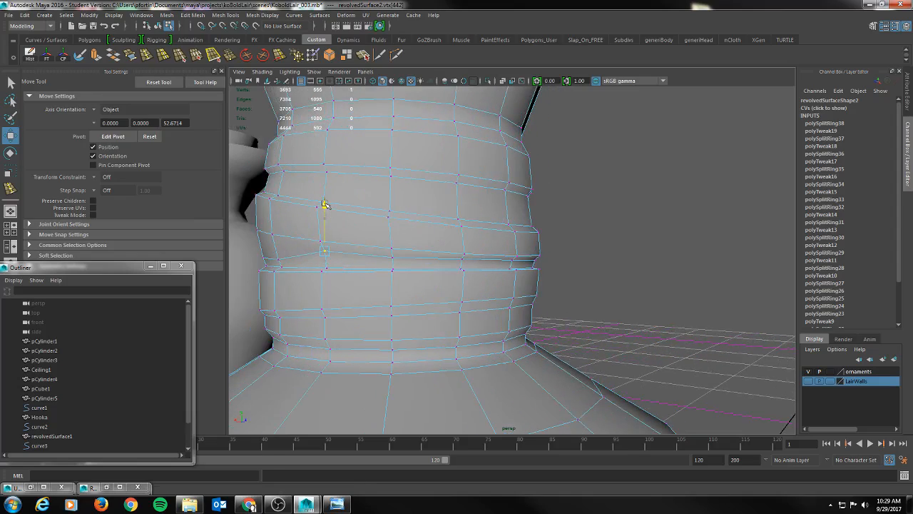
# Raise the remaining low vertices of the groove's inner loop on the far side of the neck.
pyautogui.click(276, 259)
pyautogui.keyDown('alt'); pyautogui.moveTo(279, 213); pyautogui.dragTo(392, 256); pyautogui.keyUp('alt')
pyautogui.press('q')
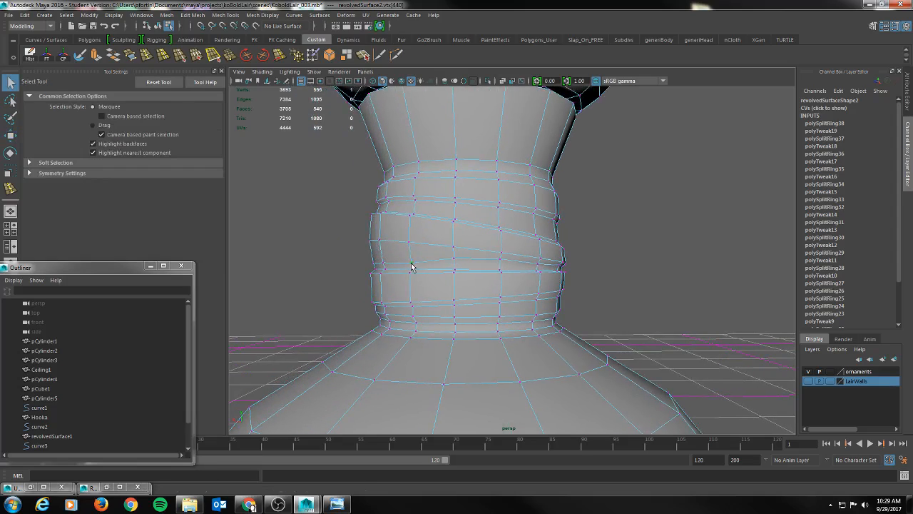
pyautogui.press('w')
pyautogui.click(412, 209)
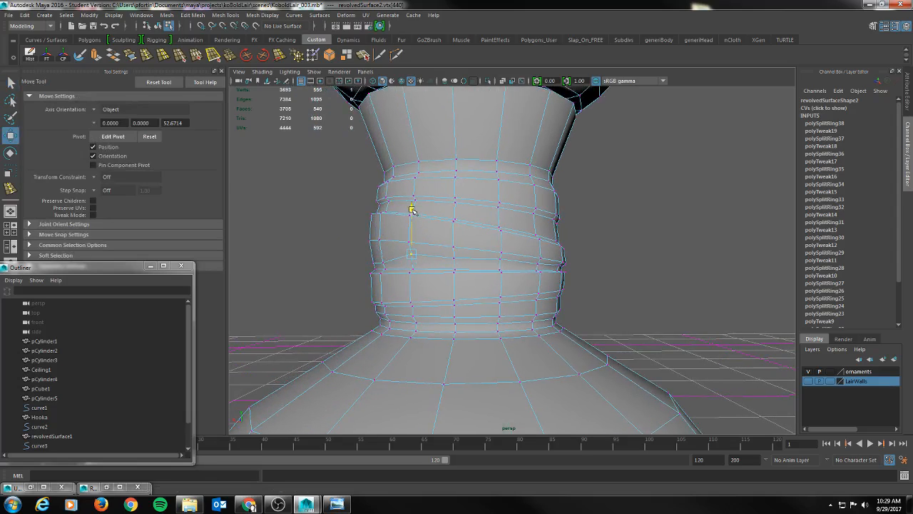
pyautogui.click(383, 201)
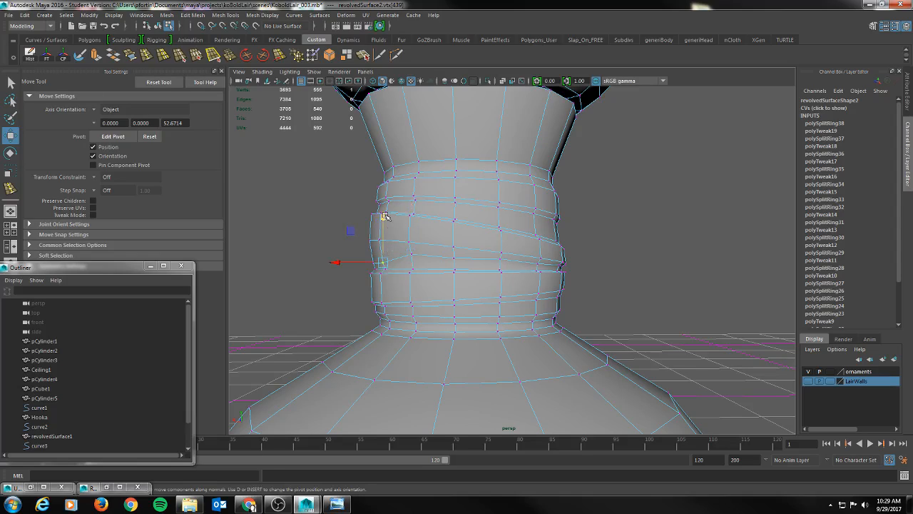
pyautogui.keyDown('alt'); pyautogui.moveTo(378, 214); pyautogui.dragTo(382, 277); pyautogui.keyUp('alt')
pyautogui.click(384, 273)
pyautogui.moveTo(382, 226); pyautogui.dragTo(452, 259)
pyautogui.press('q')
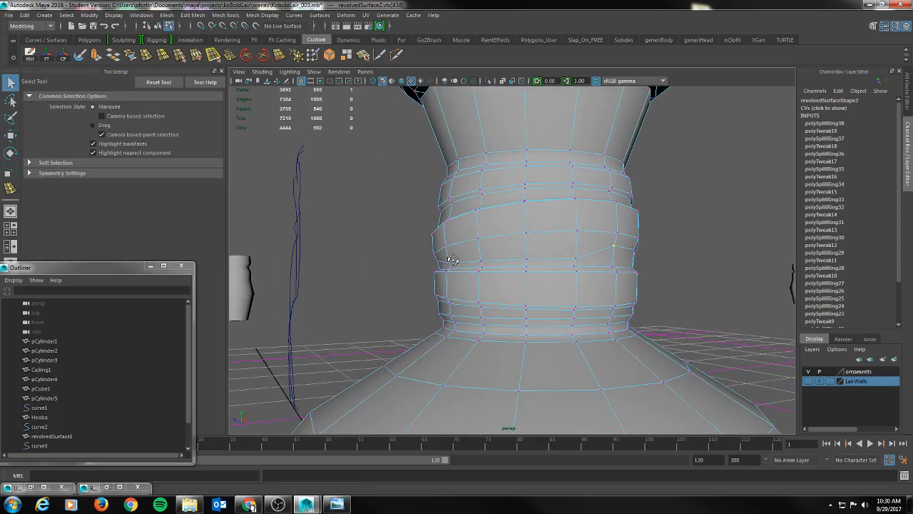
# Select three adjoining edges of the lower groove's inner loop and raise them in line with the moved vertices.
pyautogui.moveTo(541, 264); pyautogui.dragTo(542, 204, button='right')
pyautogui.click(546, 257)
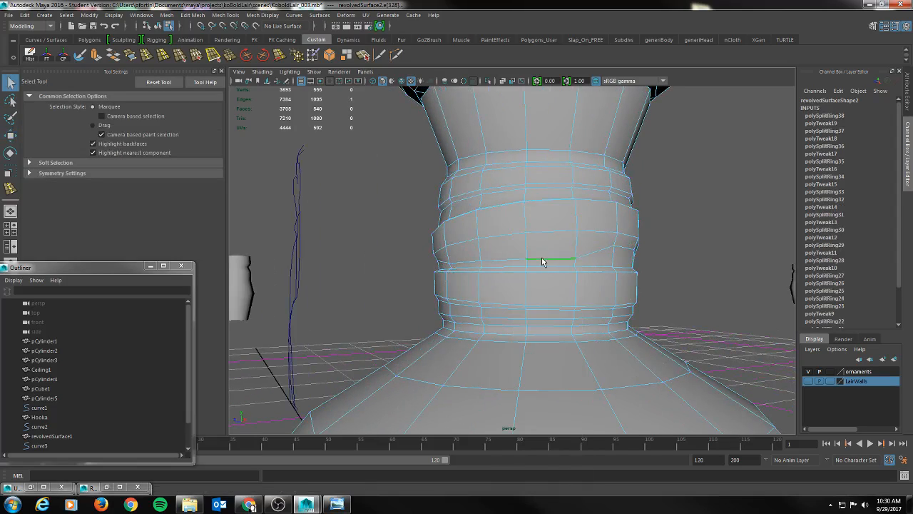
pyautogui.click(499, 259)
pyautogui.press('w')
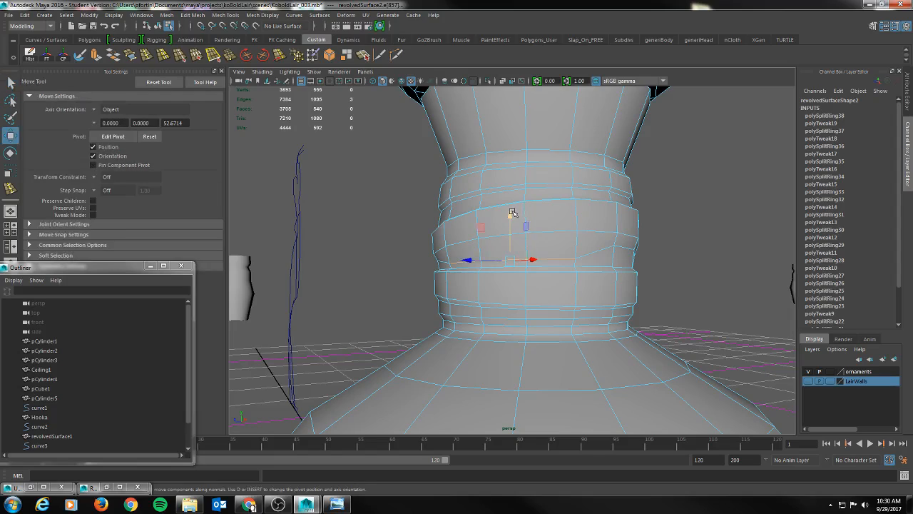
pyautogui.press('e')
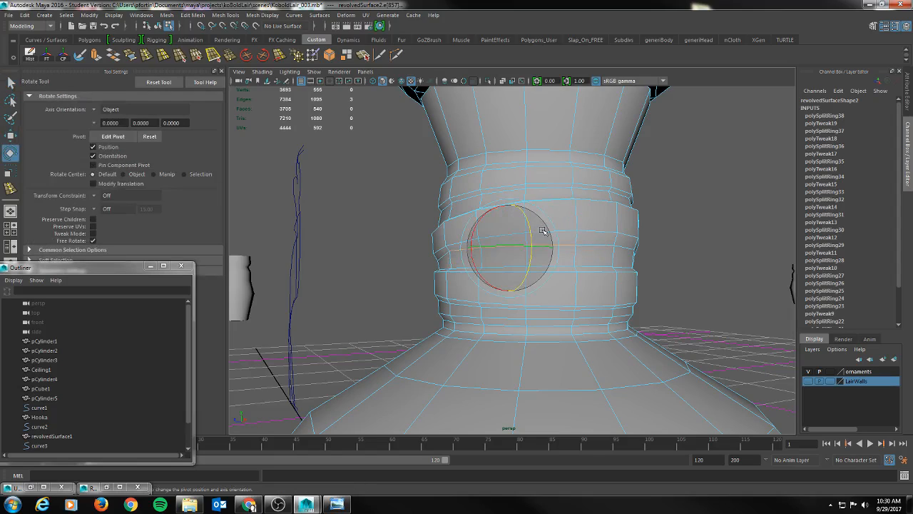
pyautogui.keyDown('alt'); pyautogui.moveTo(580, 239); pyautogui.dragTo(540, 231); pyautogui.keyUp('alt')
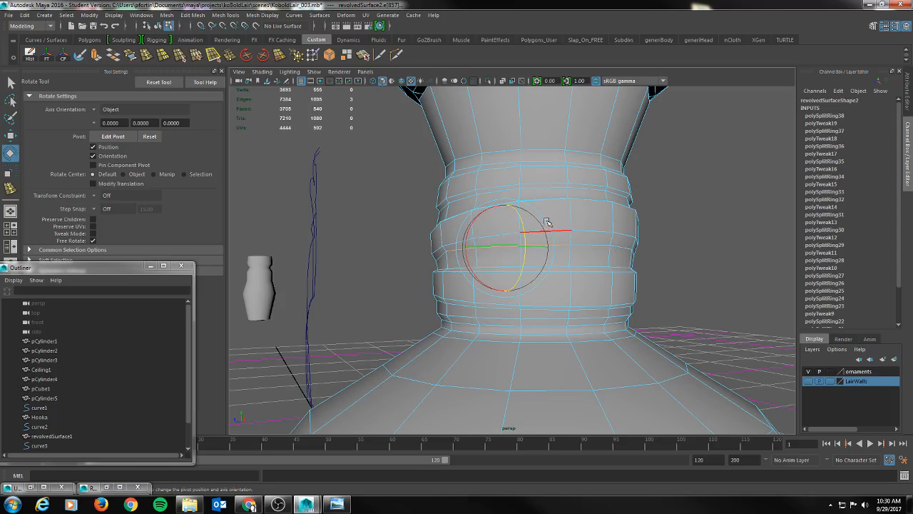
pyautogui.doubleClick(546, 220)
pyautogui.hotkey('ctrl', 'z')
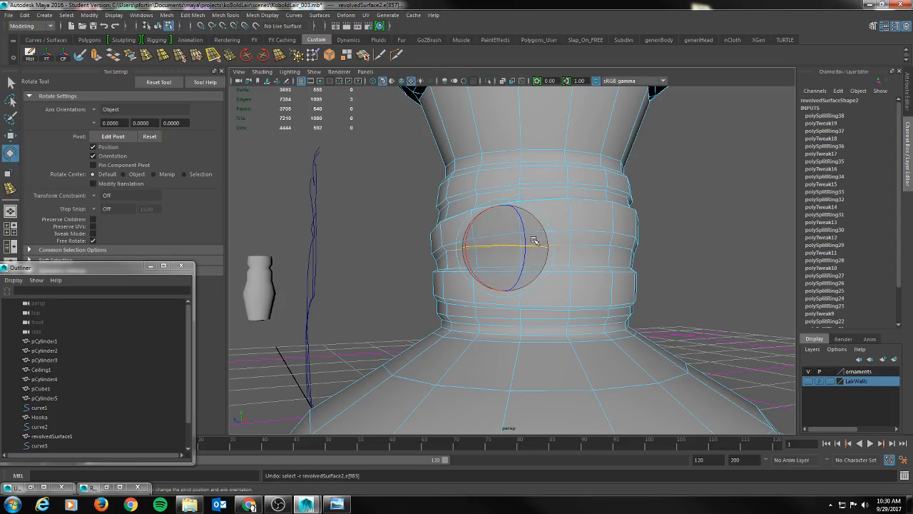
# Compare the whole vase with the Lair Objects reference sketches, then clear the edge selection.
pyautogui.keyDown('alt'); pyautogui.moveTo(523, 227); pyautogui.dragTo(553, 275); pyautogui.keyUp('alt')
pyautogui.press('q')
pyautogui.scroll(-3, 639, 299)
pyautogui.scroll(-3, 639, 300)
pyautogui.moveTo(912, 139); pyautogui.dragTo(803, 110)
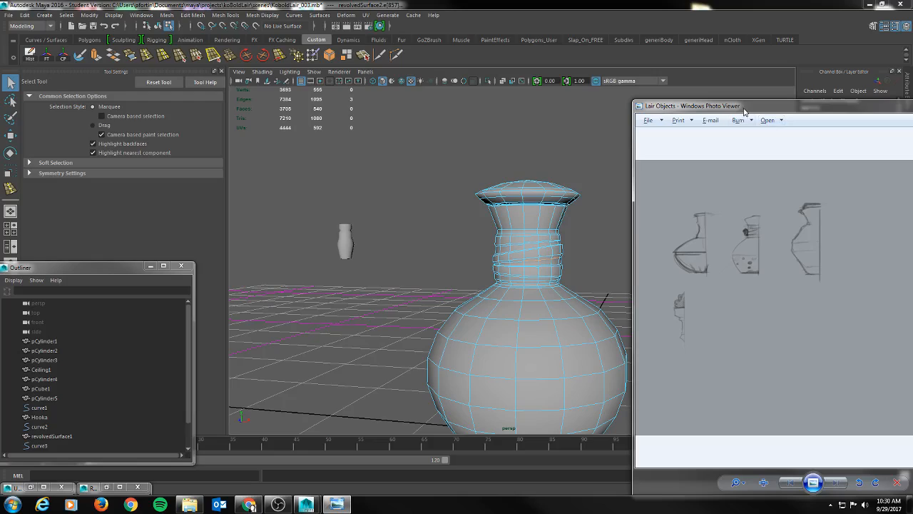
pyautogui.moveTo(745, 112); pyautogui.dragTo(912, 114)
pyautogui.click(654, 269)
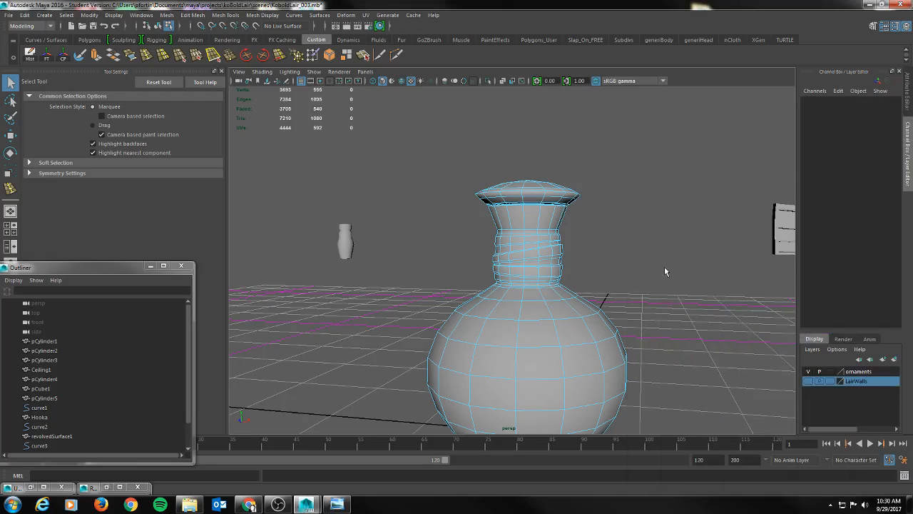
# Return to object mode, select the vase and delete its construction history.
pyautogui.rightClick(537, 234)
pyautogui.keyDown('alt'); pyautogui.moveTo(685, 274); pyautogui.dragTo(719, 300); pyautogui.keyUp('alt')
pyautogui.click(534, 252)
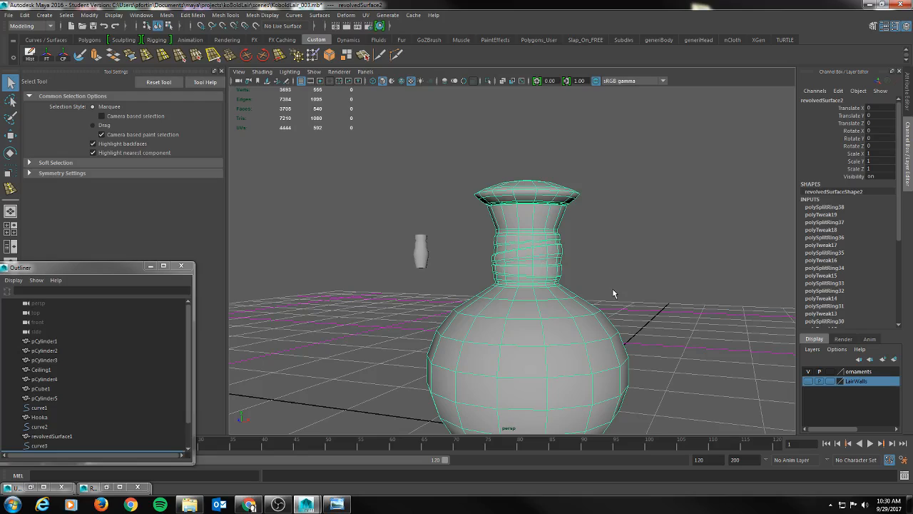
pyautogui.scroll(-2, 613, 294)
pyautogui.scroll(3, 612, 296)
pyautogui.scroll(2, 534, 278)
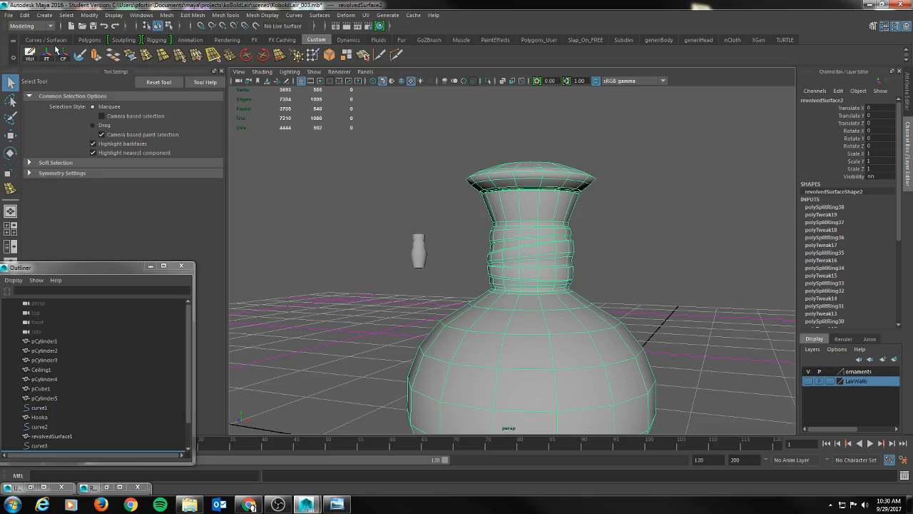
pyautogui.click(30, 54)
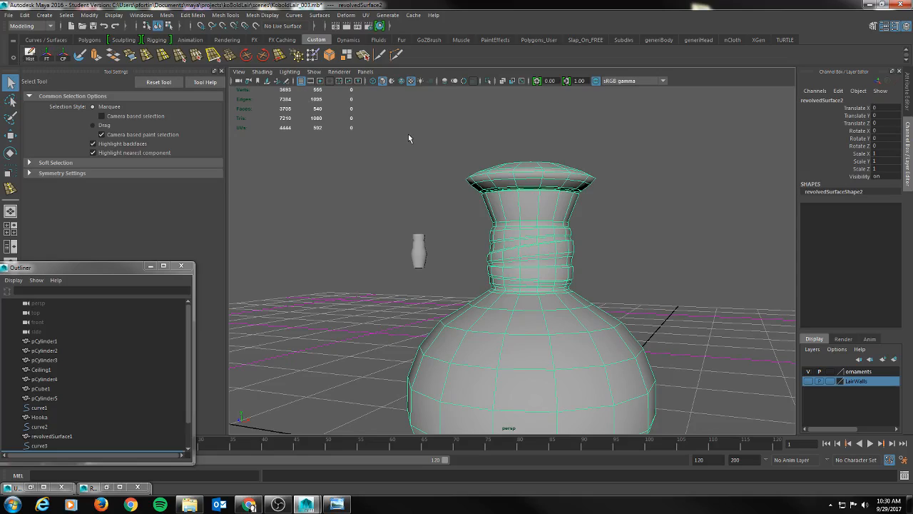
# Inspect the vase's neck grooves from several angles and distances.
pyautogui.moveTo(570, 261)
pyautogui.keyDown('alt'); pyautogui.mouseDown()
pyautogui.moveTo(612, 259)
pyautogui.moveTo(589, 256)
pyautogui.moveTo(607, 270)
pyautogui.moveTo(573, 246)
pyautogui.mouseUp(); pyautogui.keyUp('alt')
pyautogui.keyDown('alt'); pyautogui.moveTo(551, 296); pyautogui.dragTo(558, 277); pyautogui.keyUp('alt')
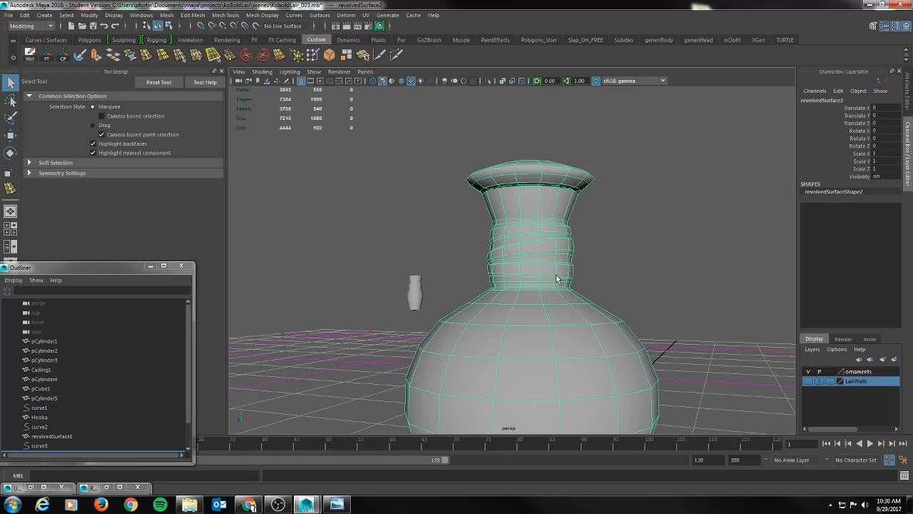
pyautogui.scroll(-3, 555, 301)
pyautogui.keyDown('alt'); pyautogui.moveTo(573, 297); pyautogui.dragTo(542, 267); pyautogui.keyUp('alt')
pyautogui.scroll(4, 559, 299)
pyautogui.scroll(-3, 571, 285)
pyautogui.scroll(3, 484, 264)
pyautogui.scroll(3, 534, 274)
pyautogui.scroll(1, 534, 274)
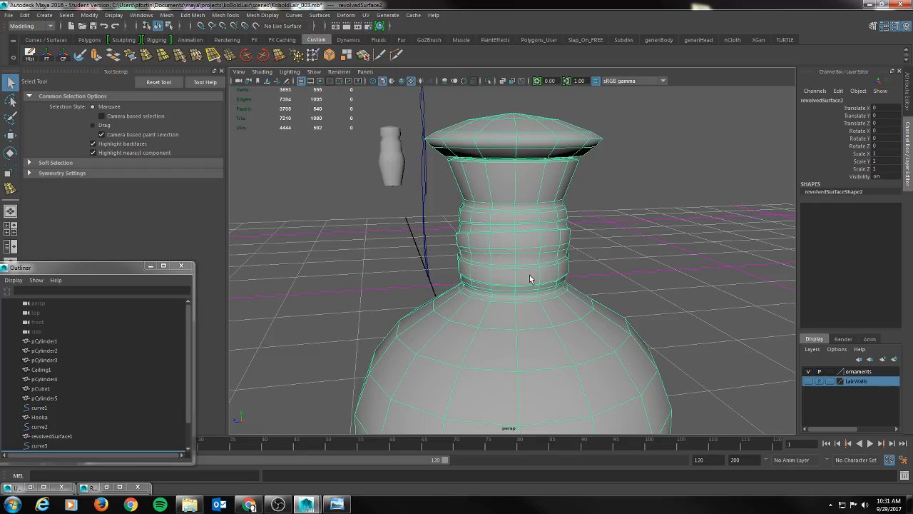
# Switch the vase to face selection and select two adjoining faces on the lowest wide band of the neck.
pyautogui.moveTo(529, 278); pyautogui.dragTo(526, 243, button='right')
pyautogui.click(522, 281)
pyautogui.click(522, 282)
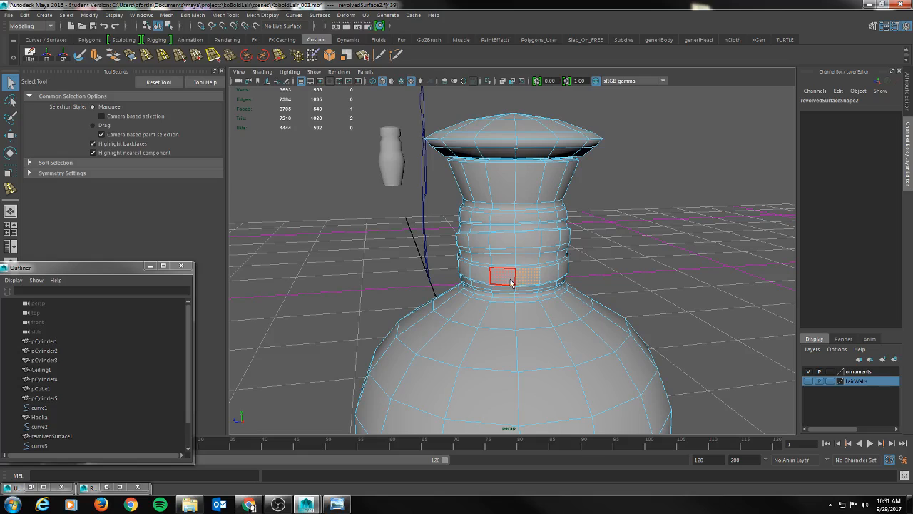
pyautogui.scroll(2, 540, 278)
pyautogui.keyDown('alt'); pyautogui.moveTo(592, 283); pyautogui.dragTo(532, 280); pyautogui.keyUp('alt')
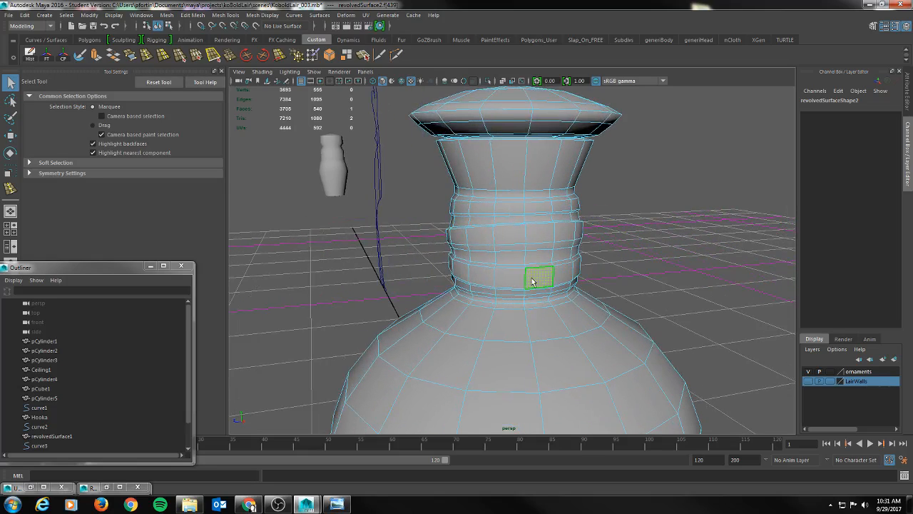
pyautogui.moveTo(514, 281)
pyautogui.keyDown('alt'); pyautogui.mouseDown()
pyautogui.moveTo(571, 278)
pyautogui.moveTo(551, 275)
pyautogui.moveTo(577, 285)
pyautogui.moveTo(526, 272)
pyautogui.mouseUp(); pyautogui.keyUp('alt')
pyautogui.keyDown('shift'); pyautogui.click(486, 284); pyautogui.keyUp('shift')
# Try to extrude the two neck faces outward, then undo the extrusion and the face selection.
pyautogui.click(96, 58)
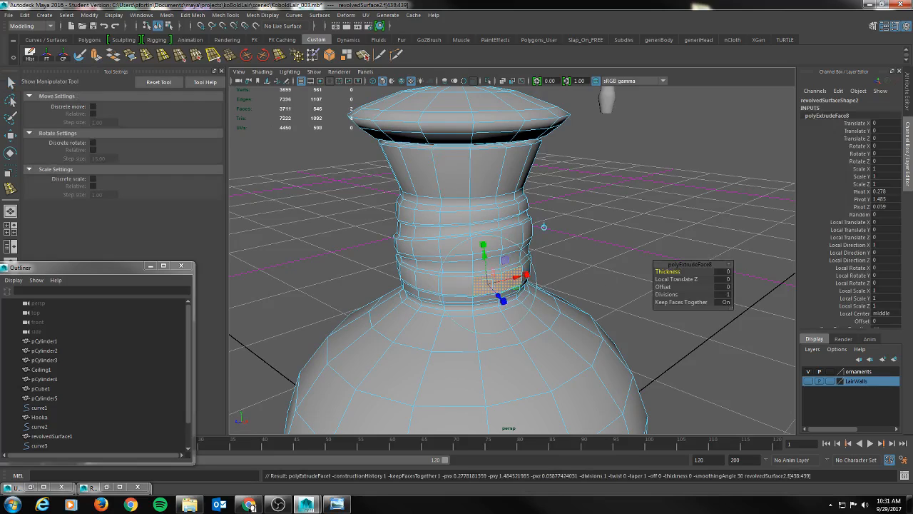
pyautogui.keyDown('alt'); pyautogui.moveTo(545, 224); pyautogui.dragTo(571, 229); pyautogui.keyUp('alt')
pyautogui.moveTo(551, 295); pyautogui.dragTo(503, 328)
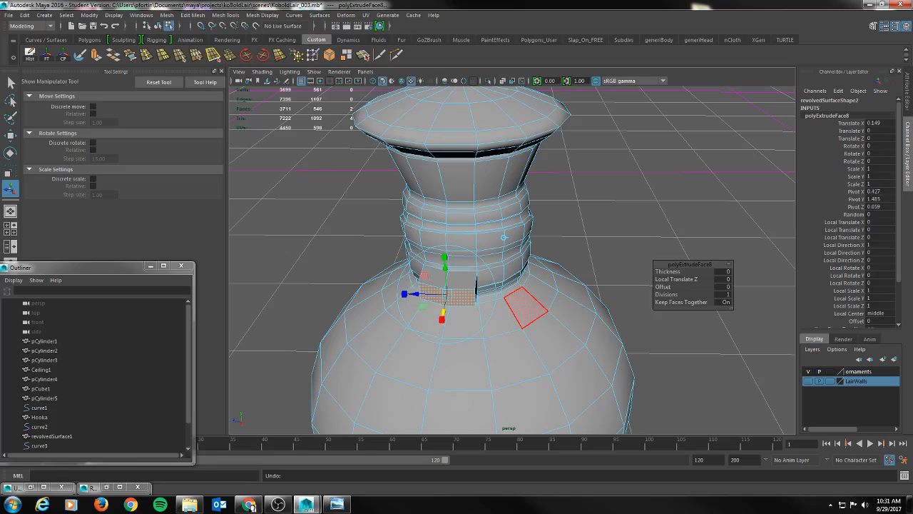
pyautogui.hotkey('ctrl', 'z')
pyautogui.hotkey('ctrl', 'z')
pyautogui.hotkey('ctrl', 'z')
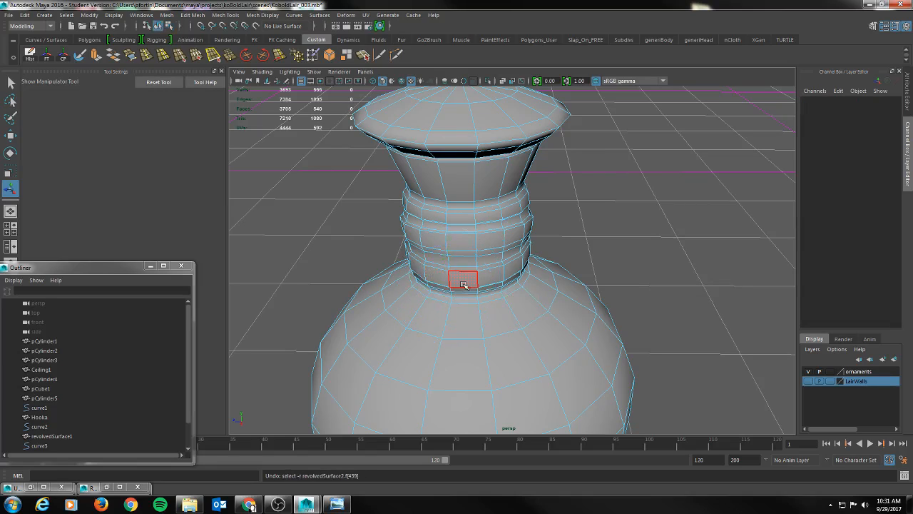
# Select a single face on the neck's lowest wide band and extrude it outward in three stages, tapering the end to a scale of 0.65.
pyautogui.click(464, 285)
pyautogui.keyDown('alt'); pyautogui.moveTo(464, 285); pyautogui.dragTo(448, 187); pyautogui.keyUp('alt')
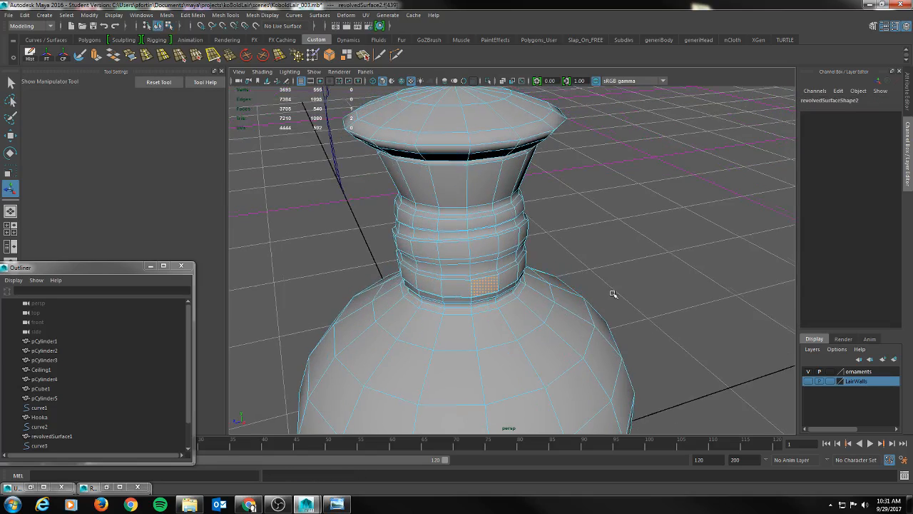
pyautogui.click(97, 59)
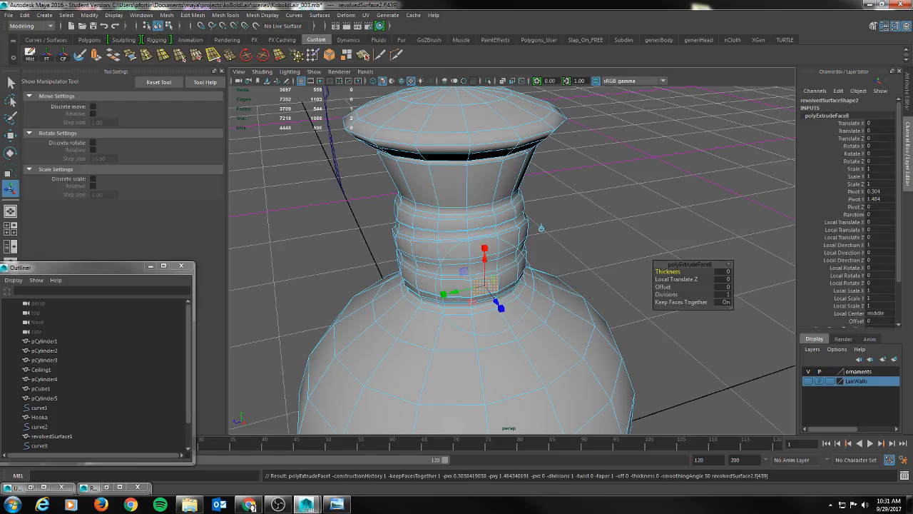
pyautogui.click(501, 306)
pyautogui.moveTo(486, 286); pyautogui.dragTo(483, 287)
pyautogui.moveTo(494, 318); pyautogui.dragTo(547, 330)
pyautogui.press('g')
pyautogui.hotkey('ctrl', 'e')
pyautogui.click(587, 352)
pyautogui.keyDown('alt'); pyautogui.moveTo(613, 272); pyautogui.dragTo(612, 341); pyautogui.keyUp('alt')
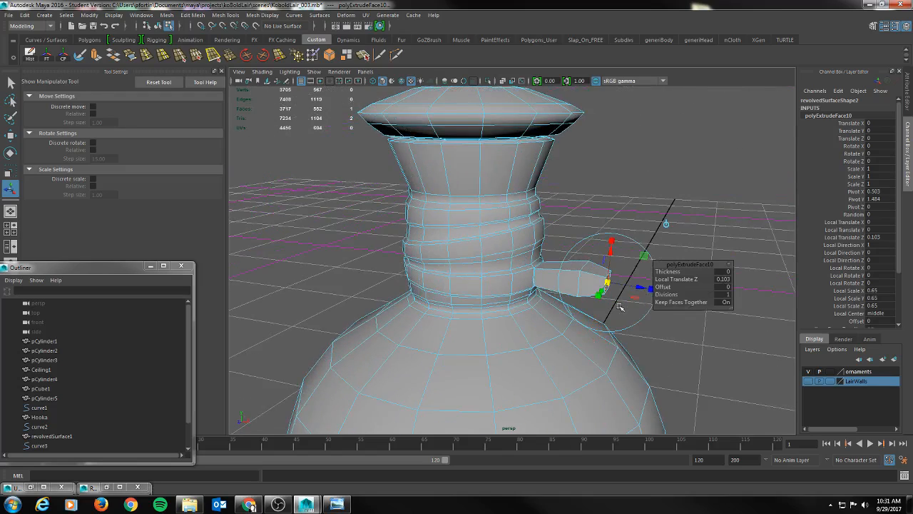
# Select the faces of the stub's outer section and move them toward the neck to shorten the stub.
pyautogui.press('q')
pyautogui.keyDown('alt'); pyautogui.moveTo(570, 269); pyautogui.dragTo(604, 265); pyautogui.keyUp('alt')
pyautogui.moveTo(609, 229); pyautogui.dragTo(641, 291)
pyautogui.press('w')
pyautogui.moveTo(660, 261); pyautogui.dragTo(601, 284)
pyautogui.keyDown('alt'); pyautogui.moveTo(503, 284); pyautogui.dragTo(600, 297, button='right'); pyautogui.keyUp('alt')
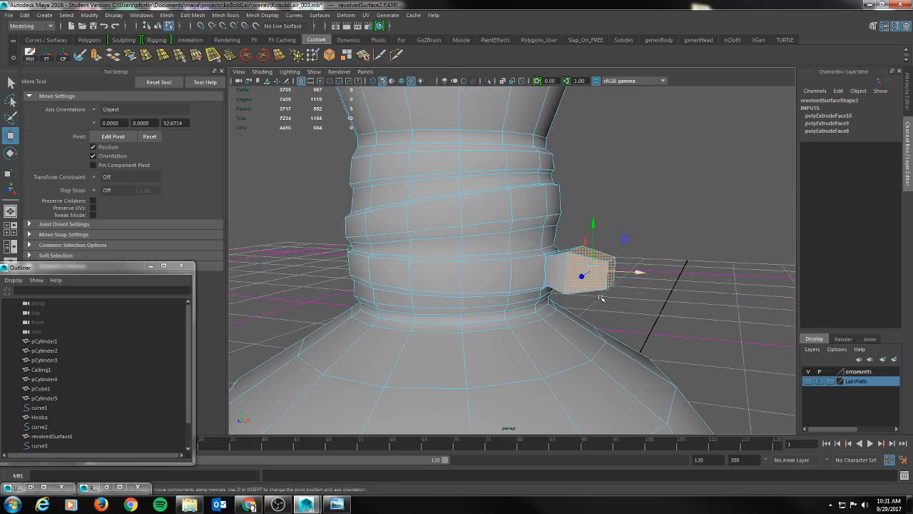
pyautogui.keyDown('alt'); pyautogui.moveTo(601, 298); pyautogui.dragTo(538, 283); pyautogui.keyUp('alt')
# Insert a horizontal edge loop around the lower neck band and through the middle of the stub.
pyautogui.click(162, 57)
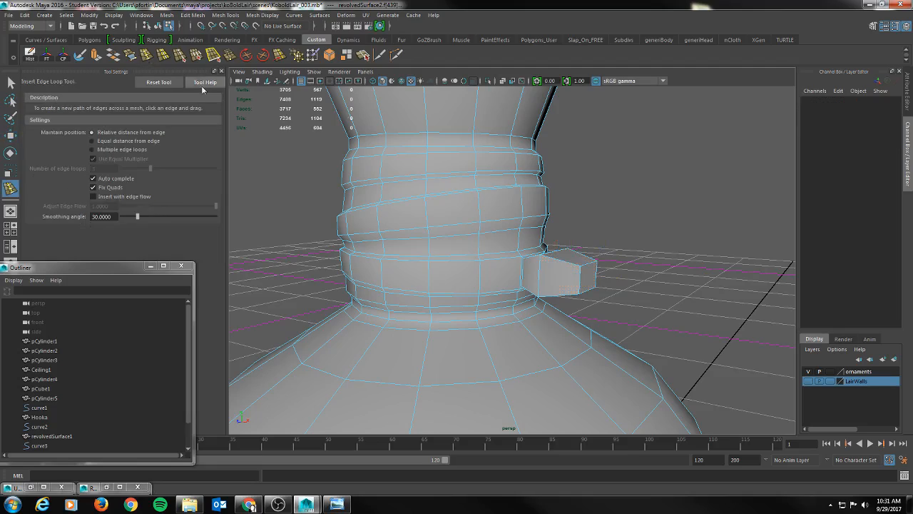
pyautogui.click(524, 277)
pyautogui.keyDown('alt'); pyautogui.moveTo(612, 307); pyautogui.dragTo(613, 284); pyautogui.keyUp('alt')
pyautogui.press('q')
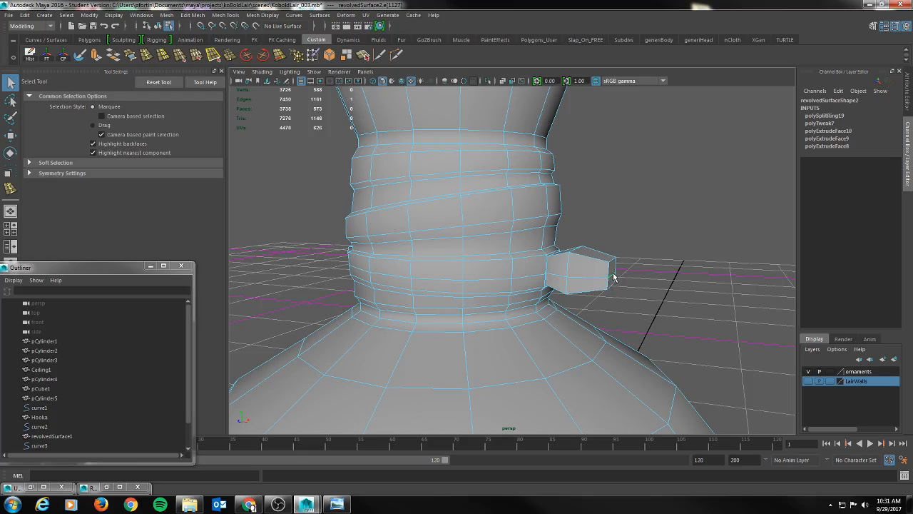
# Switch to vertex selection, select the vertices at the stub's end and reposition them to reshape the tip.
pyautogui.press('w')
pyautogui.keyDown('alt'); pyautogui.moveTo(662, 278); pyautogui.dragTo(652, 314); pyautogui.keyUp('alt')
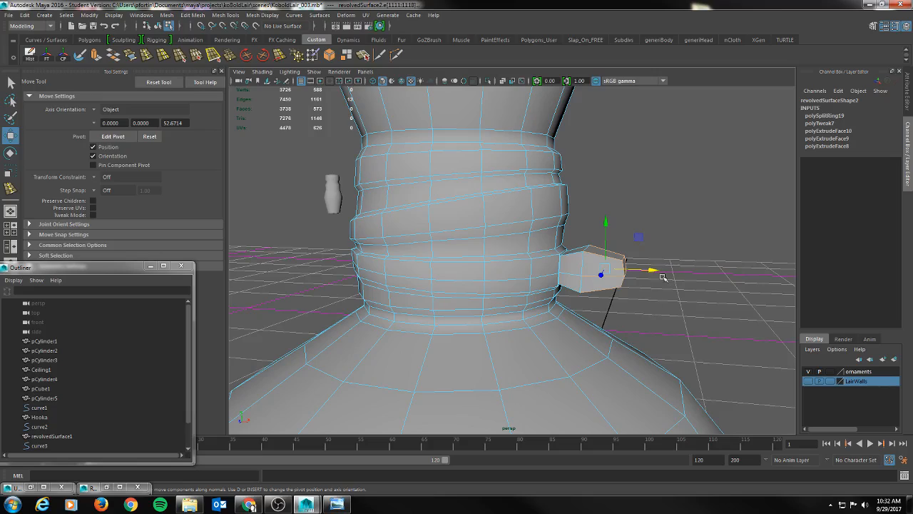
pyautogui.rightClick(623, 268)
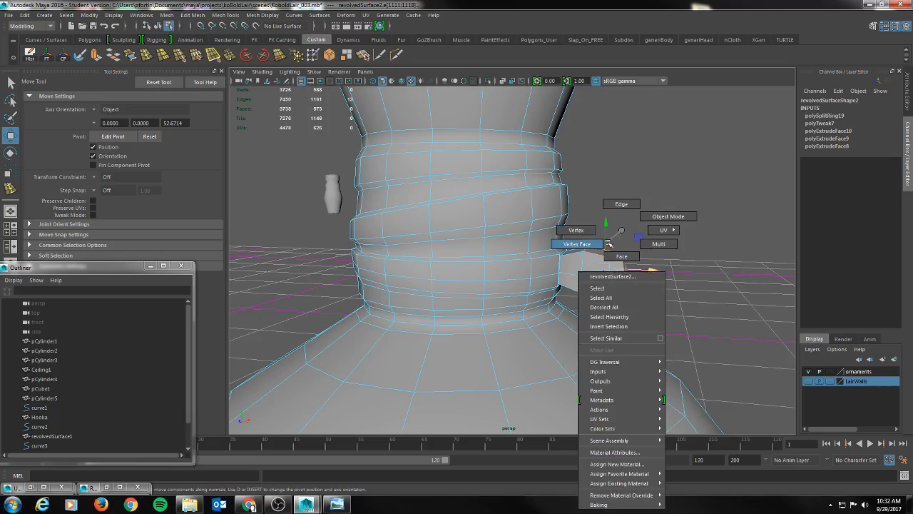
pyautogui.moveTo(616, 254); pyautogui.dragTo(580, 230, button='right')
pyautogui.moveTo(607, 240); pyautogui.dragTo(657, 274)
pyautogui.keyDown('alt'); pyautogui.moveTo(657, 274); pyautogui.dragTo(614, 298); pyautogui.keyUp('alt')
# Insert two edge loops around the stub, one close to the neck and one near the tip.
pyautogui.click(147, 57)
pyautogui.keyDown('alt'); pyautogui.moveTo(521, 227); pyautogui.dragTo(526, 252); pyautogui.keyUp('alt')
pyautogui.click(561, 290)
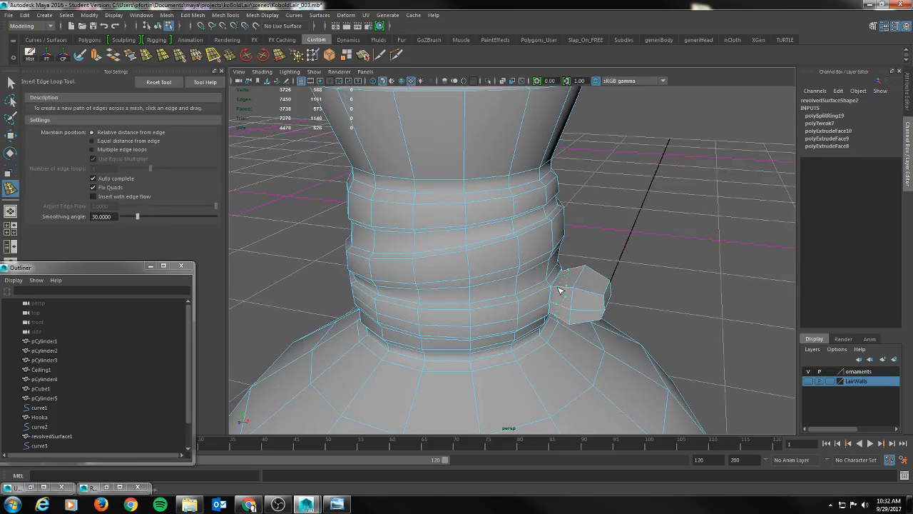
pyautogui.click(565, 300)
pyautogui.keyDown('alt'); pyautogui.moveTo(576, 306); pyautogui.dragTo(589, 281); pyautogui.keyUp('alt')
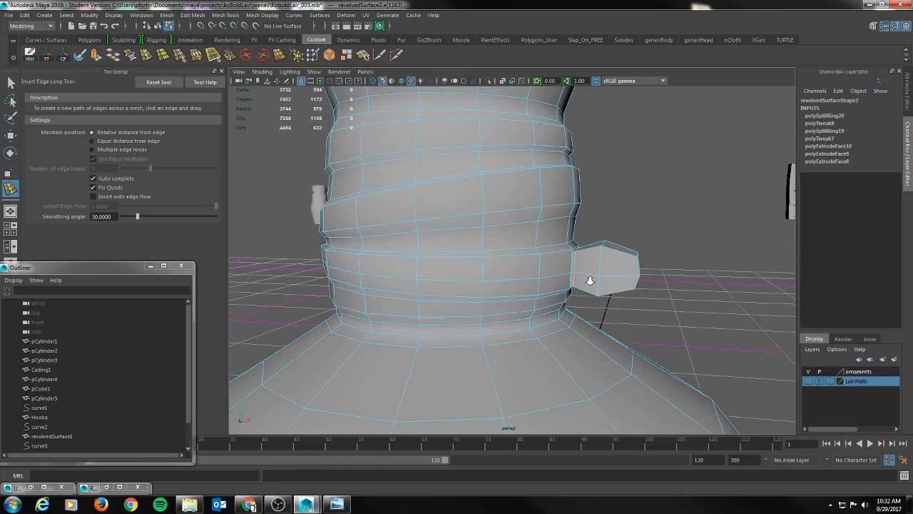
pyautogui.click(636, 257)
pyautogui.keyDown('alt'); pyautogui.moveTo(664, 267); pyautogui.dragTo(580, 250); pyautogui.keyUp('alt')
pyautogui.press('q')
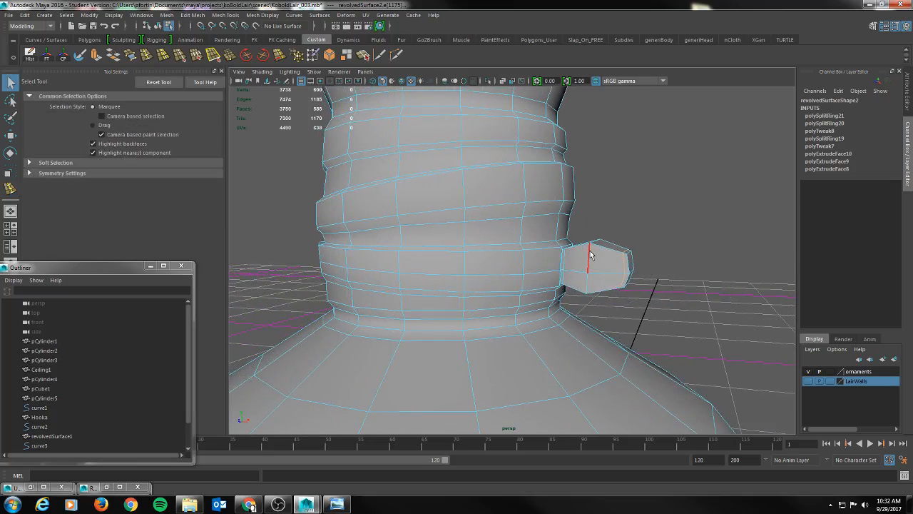
# Select the edges of the stub's outer section, rotate them about -15.3 degrees and lower them to tilt the tip downward.
pyautogui.press('w')
pyautogui.moveTo(640, 267); pyautogui.dragTo(593, 279)
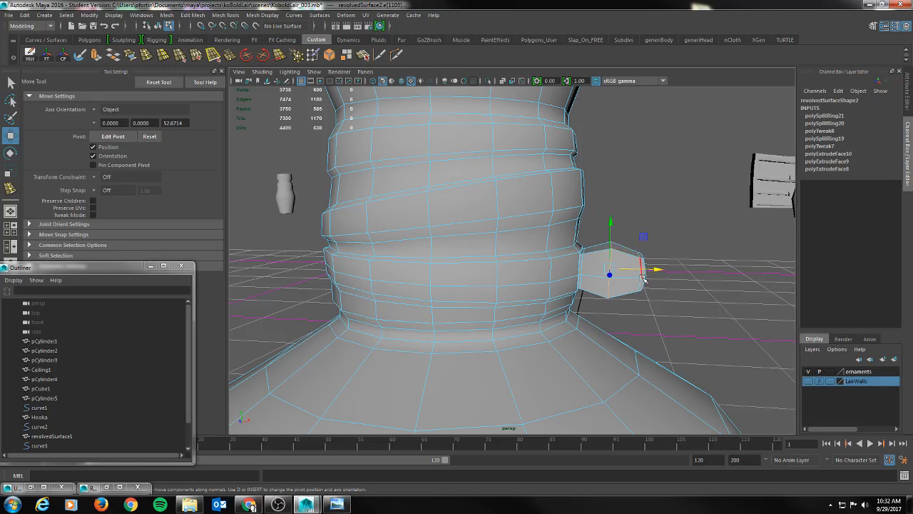
pyautogui.moveTo(665, 315); pyautogui.dragTo(666, 314)
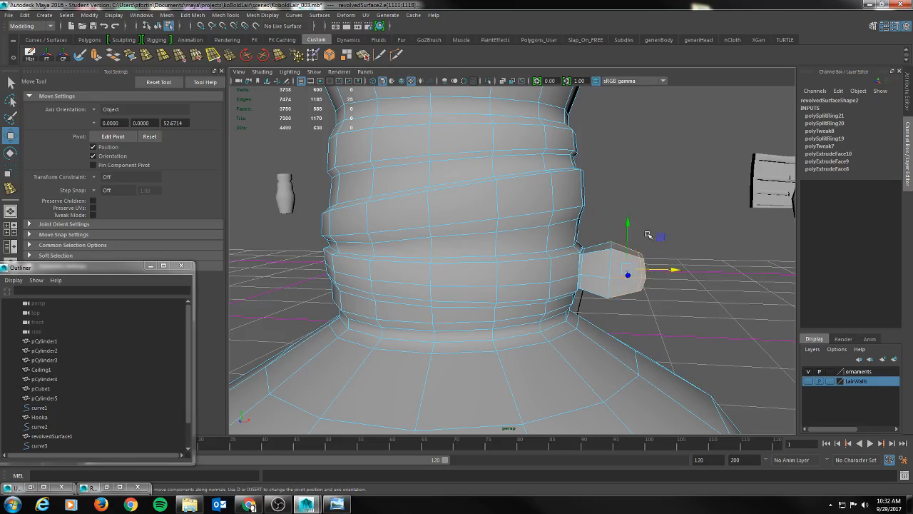
pyautogui.moveTo(631, 223); pyautogui.dragTo(627, 236)
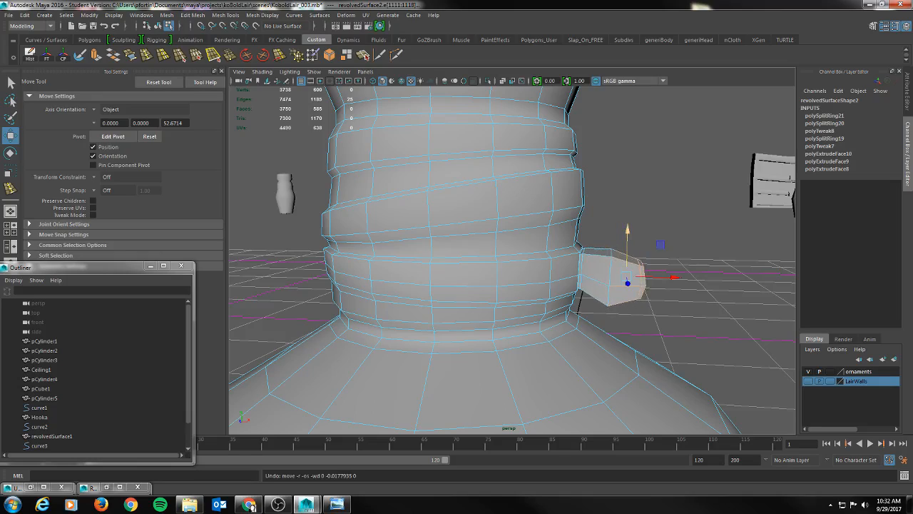
pyautogui.press('e')
pyautogui.moveTo(667, 252); pyautogui.dragTo(666, 255)
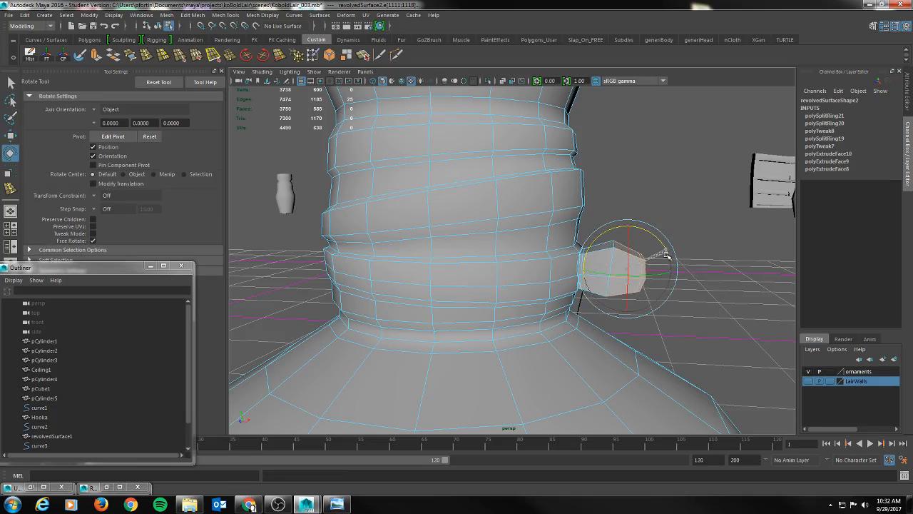
pyautogui.press('w')
pyautogui.moveTo(630, 218)
pyautogui.mouseDown()
pyautogui.moveTo(631, 231)
pyautogui.moveTo(632, 223)
pyautogui.mouseUp()
# Try to adjust a single edge of the stub's middle loop, then undo the last change.
pyautogui.moveTo(622, 267)
pyautogui.keyDown('alt'); pyautogui.mouseDown()
pyautogui.moveTo(638, 265)
pyautogui.moveTo(605, 267)
pyautogui.mouseUp(); pyautogui.keyUp('alt')
pyautogui.press('q')
pyautogui.click(606, 264)
pyautogui.press('w')
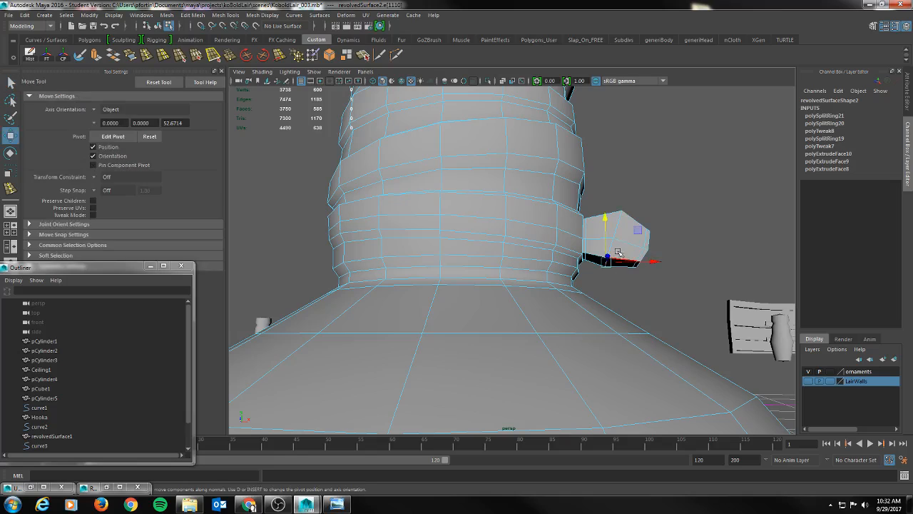
pyautogui.keyDown('alt'); pyautogui.moveTo(605, 214); pyautogui.dragTo(442, 306); pyautogui.keyUp('alt')
pyautogui.click(433, 300)
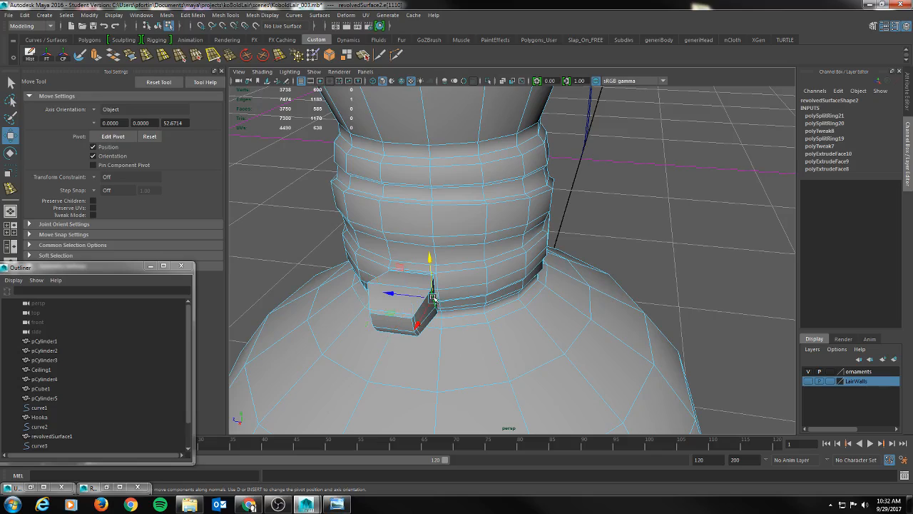
pyautogui.keyDown('alt'); pyautogui.moveTo(438, 307); pyautogui.dragTo(517, 322); pyautogui.keyUp('alt')
pyautogui.hotkey('ctrl', 'z')
# Select four edges of the stub's middle loop and narrow them with the Scale tool.
pyautogui.click(379, 288)
pyautogui.click(550, 292)
pyautogui.press('r')
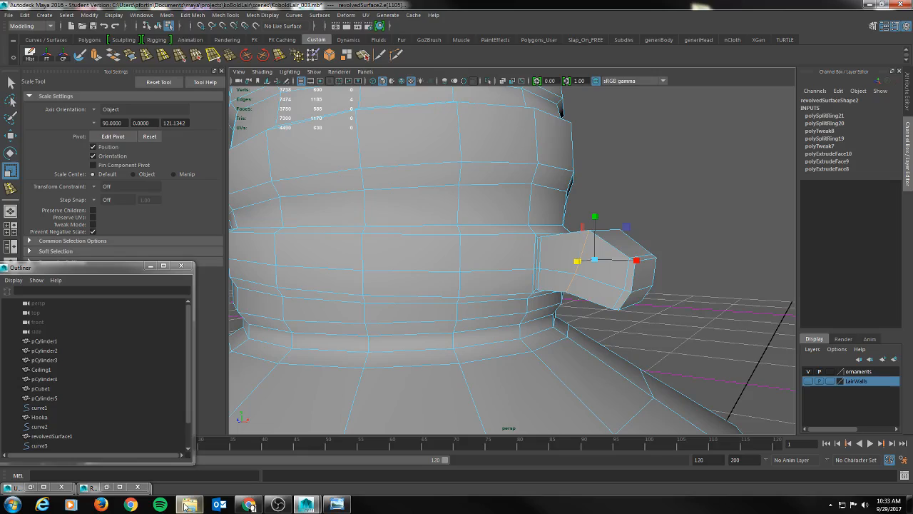
pyautogui.click(249, 504)
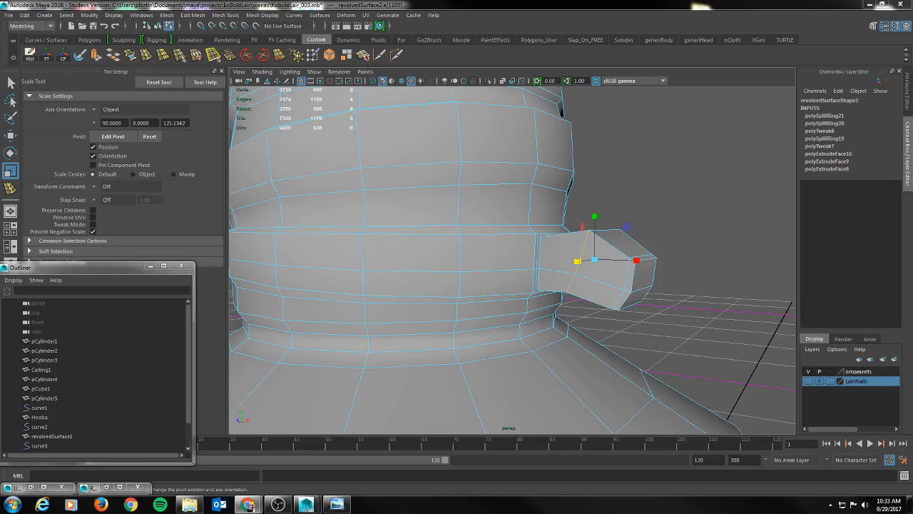
# Undo all the stub's scaling, rotation, moves, edge loops and extrusions back to the plain neck face.
pyautogui.keyDown('alt'); pyautogui.moveTo(692, 242); pyautogui.dragTo(675, 259); pyautogui.keyUp('alt')
pyautogui.moveTo(583, 311)
pyautogui.keyDown('alt'); pyautogui.mouseDown()
pyautogui.moveTo(571, 296)
pyautogui.moveTo(590, 302)
pyautogui.mouseUp(); pyautogui.keyUp('alt')
pyautogui.hotkey('ctrl', 'z')
pyautogui.hotkey('ctrl', 'z')
pyautogui.hotkey('ctrl', 'z')
pyautogui.hotkey('ctrl', 'z')
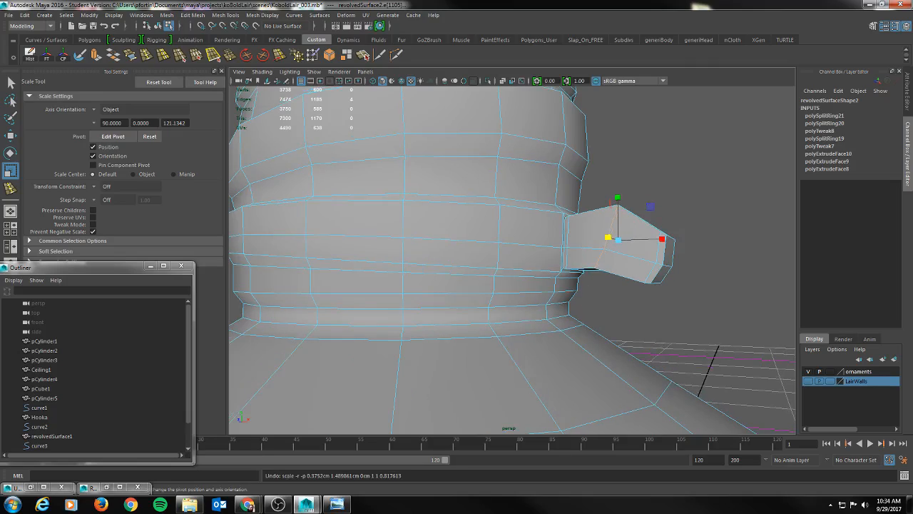
pyautogui.hotkey('ctrl', 'z')
pyautogui.hotkey('ctrl', 'z')
pyautogui.hotkey('ctrl', 'z')
pyautogui.hotkey('ctrl', 'z')
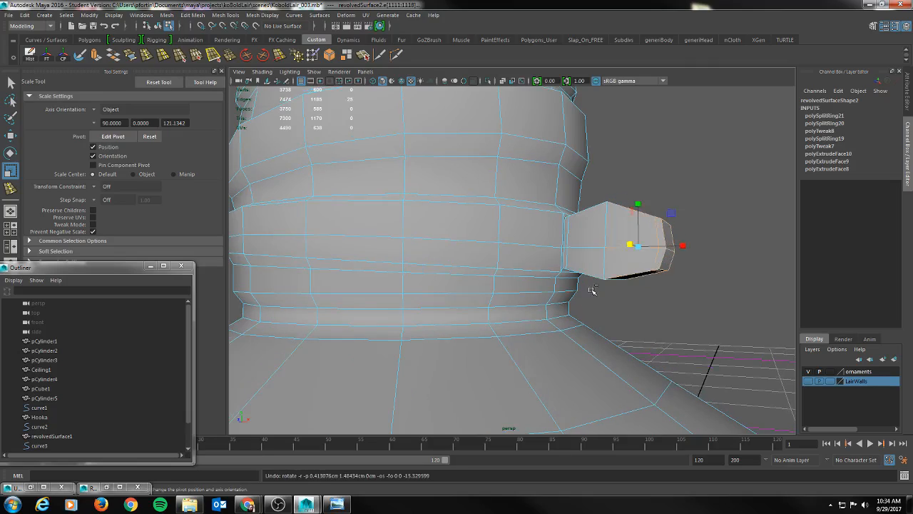
pyautogui.hotkey('ctrl', 'z')
pyautogui.hotkey('ctrl', 'z')
pyautogui.hotkey('ctrl', 'z')
pyautogui.hotkey('ctrl', 'z')
pyautogui.hotkey('ctrl', 'z')
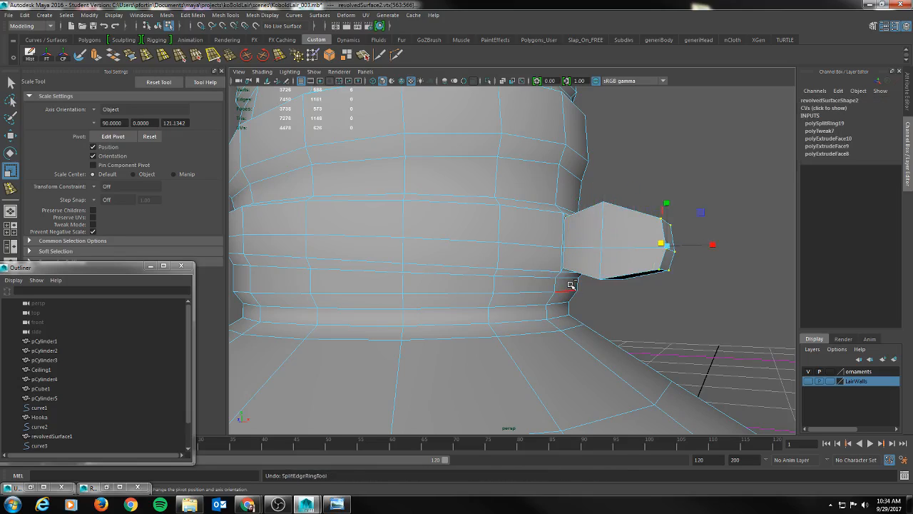
pyautogui.hotkey('ctrl', 'z')
pyautogui.hotkey('ctrl', 'z')
pyautogui.hotkey('ctrl', 'z')
pyautogui.hotkey('ctrl', 'z')
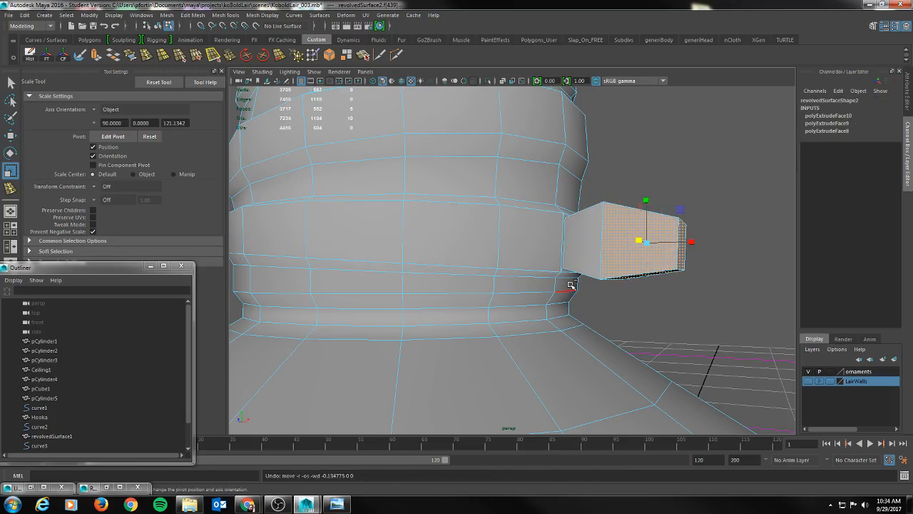
pyautogui.hotkey('ctrl', 'z')
pyautogui.hotkey('ctrl', 'z')
pyautogui.hotkey('ctrl', 'z')
pyautogui.hotkey('ctrl', 'z')
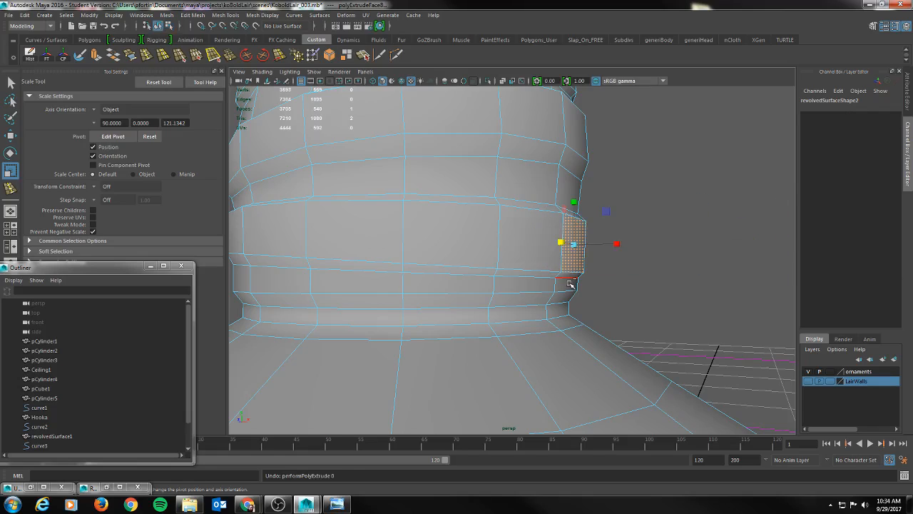
# Select a face on the narrow band just under the lowest wide neck band and extrude it outward.
pyautogui.click(553, 274)
pyautogui.keyDown('alt'); pyautogui.moveTo(606, 281); pyautogui.dragTo(605, 240); pyautogui.keyUp('alt')
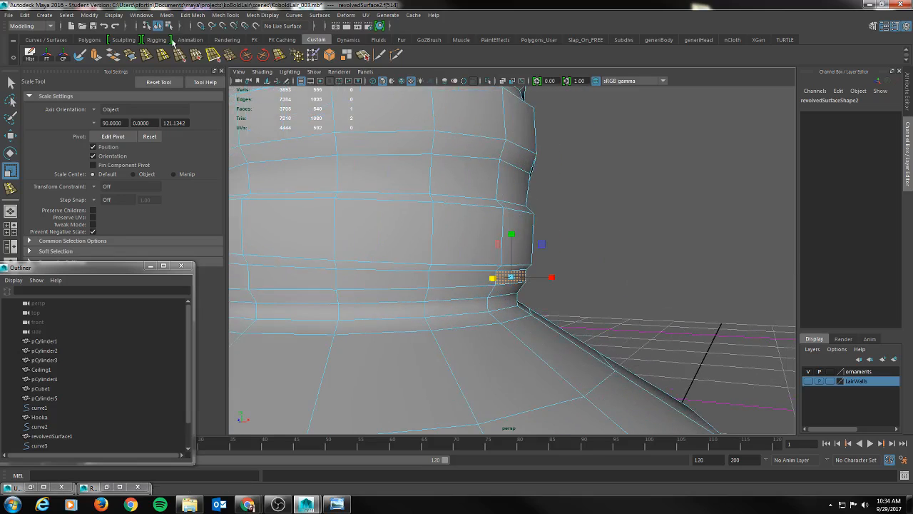
pyautogui.click(97, 55)
pyautogui.keyDown('alt'); pyautogui.moveTo(618, 275); pyautogui.dragTo(631, 286); pyautogui.keyUp('alt')
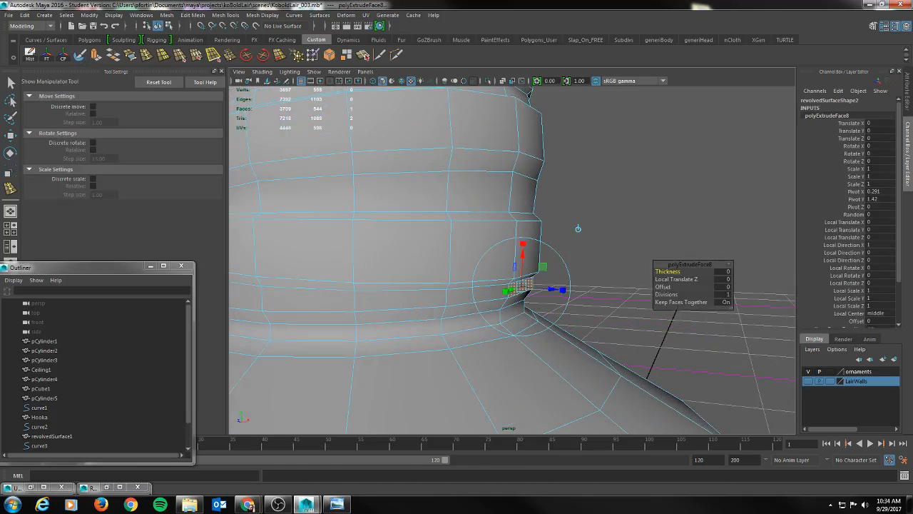
pyautogui.click(578, 229)
pyautogui.moveTo(551, 288); pyautogui.dragTo(622, 293)
# Extrude the strip's end face a second time and bend it downward over the vase's shoulder.
pyautogui.hotkey('ctrl', 'e')
pyautogui.moveTo(593, 258); pyautogui.dragTo(595, 279)
pyautogui.keyDown('alt'); pyautogui.moveTo(604, 326); pyautogui.dragTo(565, 353); pyautogui.keyUp('alt')
pyautogui.keyDown('alt'); pyautogui.moveTo(565, 353); pyautogui.dragTo(607, 297, button='middle'); pyautogui.keyUp('alt')
pyautogui.keyDown('alt'); pyautogui.moveTo(607, 297); pyautogui.dragTo(585, 330); pyautogui.keyUp('alt')
# Extrude the strip's end face a third time, adjust its position and rotate it to continue the downward curve.
pyautogui.hotkey('ctrl', 'e')
pyautogui.moveTo(525, 329)
pyautogui.mouseDown()
pyautogui.moveTo(508, 338)
pyautogui.moveTo(516, 333)
pyautogui.mouseUp()
pyautogui.moveTo(556, 281); pyautogui.dragTo(556, 293)
pyautogui.press('e')
pyautogui.moveTo(571, 294); pyautogui.dragTo(582, 305)
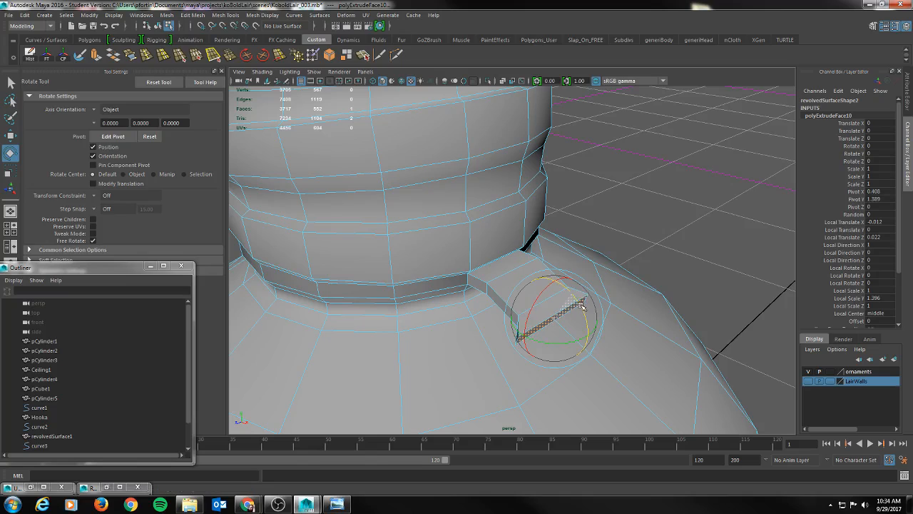
pyautogui.keyDown('alt'); pyautogui.moveTo(639, 331); pyautogui.dragTo(673, 316); pyautogui.keyUp('alt')
pyautogui.scroll(-5, 657, 267)
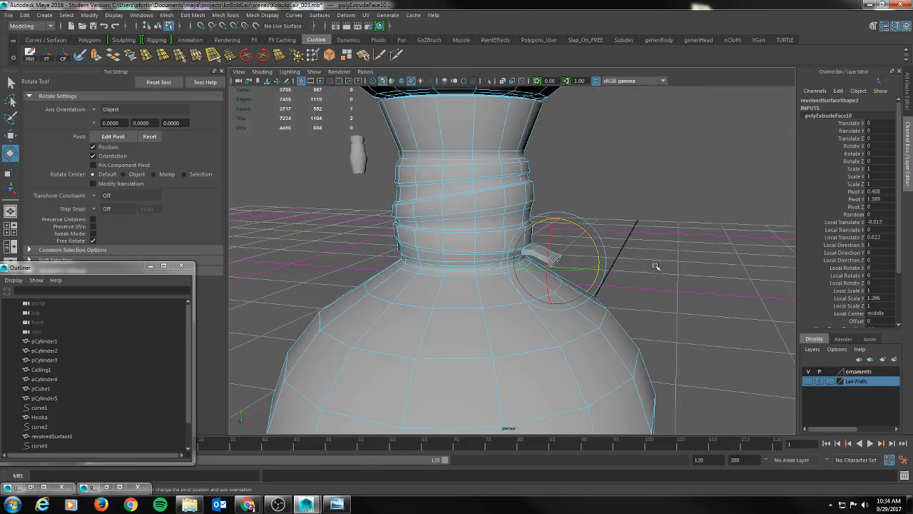
# Select the narrow neck-band face directly beneath the base of the curved strip and start an extrusion on it.
pyautogui.click(633, 193)
pyautogui.keyDown('alt'); pyautogui.moveTo(633, 193); pyautogui.dragTo(460, 207); pyautogui.keyUp('alt')
pyautogui.keyDown('alt'); pyautogui.moveTo(460, 208); pyautogui.dragTo(586, 224, button='right'); pyautogui.keyUp('alt')
pyautogui.keyDown('alt'); pyautogui.moveTo(585, 224); pyautogui.dragTo(524, 224); pyautogui.keyUp('alt')
pyautogui.keyDown('alt'); pyautogui.moveTo(471, 222); pyautogui.dragTo(514, 230, button='middle'); pyautogui.keyUp('alt')
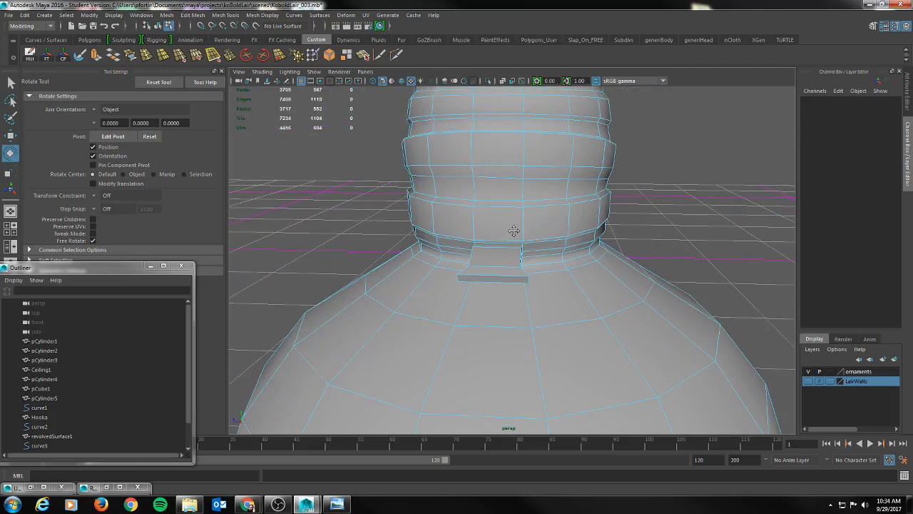
pyautogui.keyDown('alt'); pyautogui.moveTo(467, 231); pyautogui.dragTo(496, 232, button='right'); pyautogui.keyUp('alt')
pyautogui.keyDown('alt'); pyautogui.moveTo(497, 232); pyautogui.dragTo(468, 227); pyautogui.keyUp('alt')
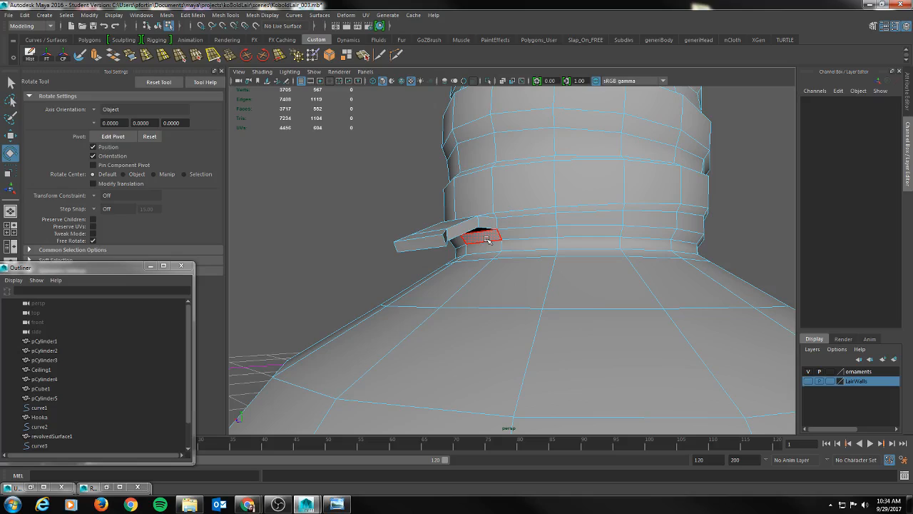
pyautogui.click(488, 241)
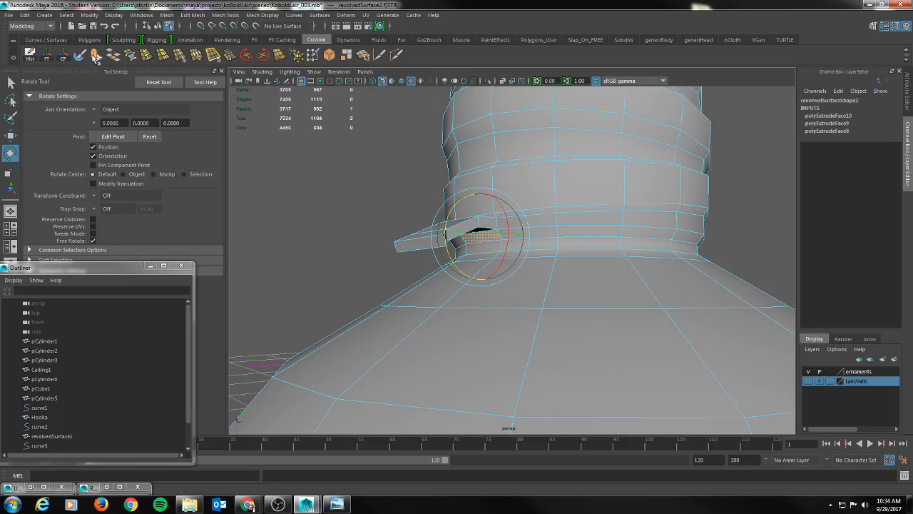
pyautogui.hotkey('ctrl', 'e')
# Pull the new extrusion out about 0.028, lower it toward the shoulder and shift it sideways by about -0.022 in Z.
pyautogui.keyDown('alt'); pyautogui.moveTo(516, 261); pyautogui.dragTo(496, 285); pyautogui.keyUp('alt')
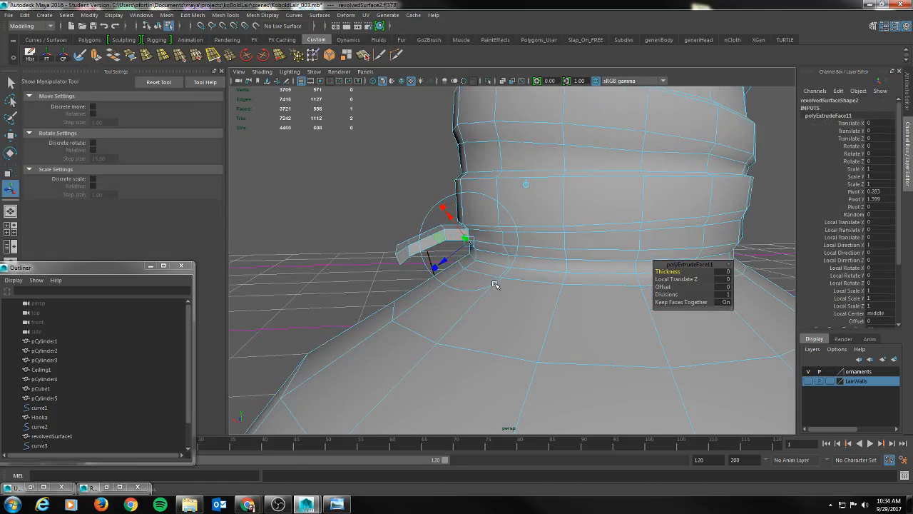
pyautogui.click(514, 192)
pyautogui.moveTo(428, 242); pyautogui.dragTo(393, 244)
pyautogui.moveTo(423, 208); pyautogui.dragTo(423, 228)
pyautogui.moveTo(392, 259); pyautogui.dragTo(407, 259)
pyautogui.keyDown('alt'); pyautogui.moveTo(462, 302); pyautogui.dragTo(526, 289); pyautogui.keyUp('alt')
pyautogui.keyDown('alt'); pyautogui.moveTo(481, 264); pyautogui.dragTo(475, 279); pyautogui.keyUp('alt')
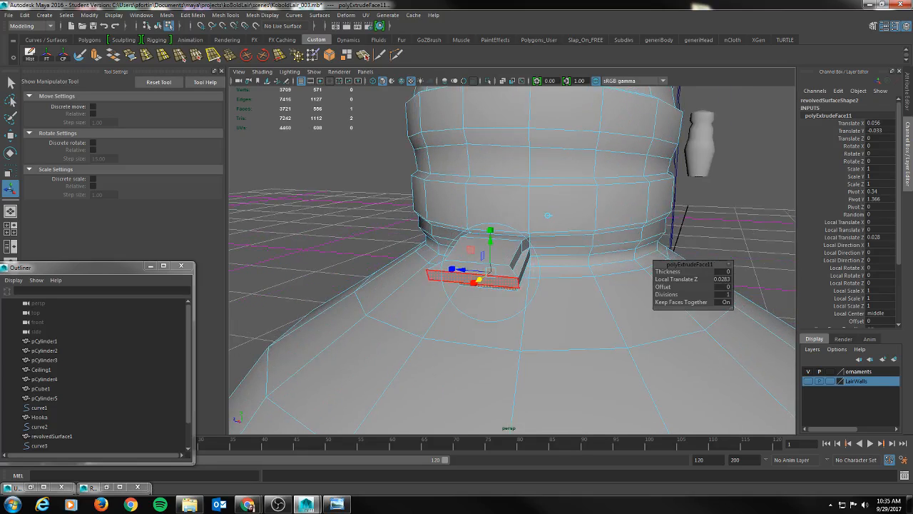
pyautogui.press('e')
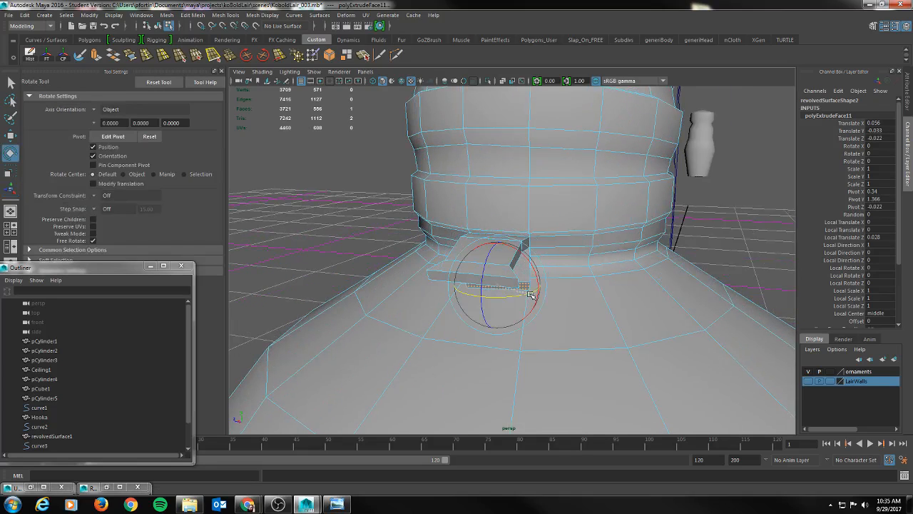
pyautogui.press('w')
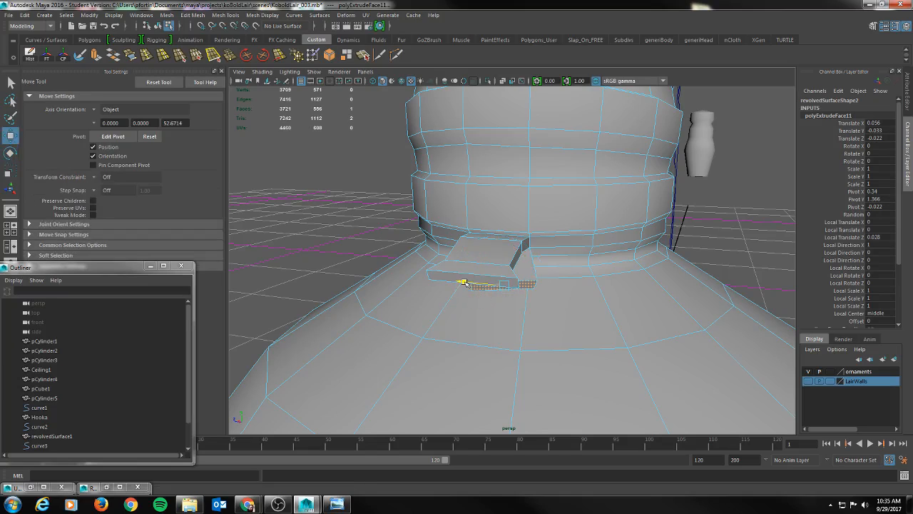
pyautogui.keyDown('alt'); pyautogui.moveTo(471, 281); pyautogui.dragTo(459, 316); pyautogui.keyUp('alt')
pyautogui.press('e')
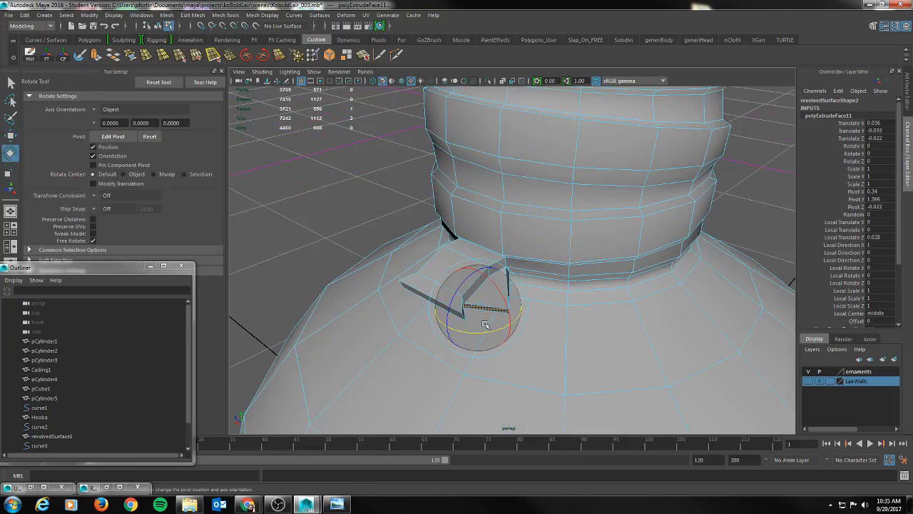
pyautogui.keyDown('alt'); pyautogui.moveTo(535, 327); pyautogui.dragTo(505, 326); pyautogui.keyUp('alt')
# Extrude the lower strip's end face again by about 0.0345 and widen it to a local X scale of about 1.177.
pyautogui.hotkey('ctrl', 'e')
pyautogui.moveTo(431, 323); pyautogui.dragTo(424, 339)
pyautogui.moveTo(394, 294); pyautogui.dragTo(379, 288)
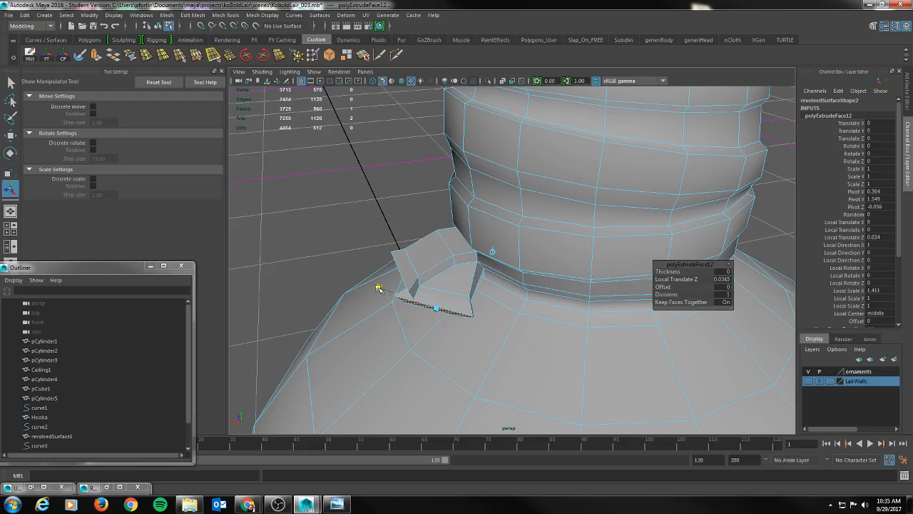
pyautogui.keyDown('alt'); pyautogui.moveTo(346, 319); pyautogui.dragTo(427, 283); pyautogui.keyUp('alt')
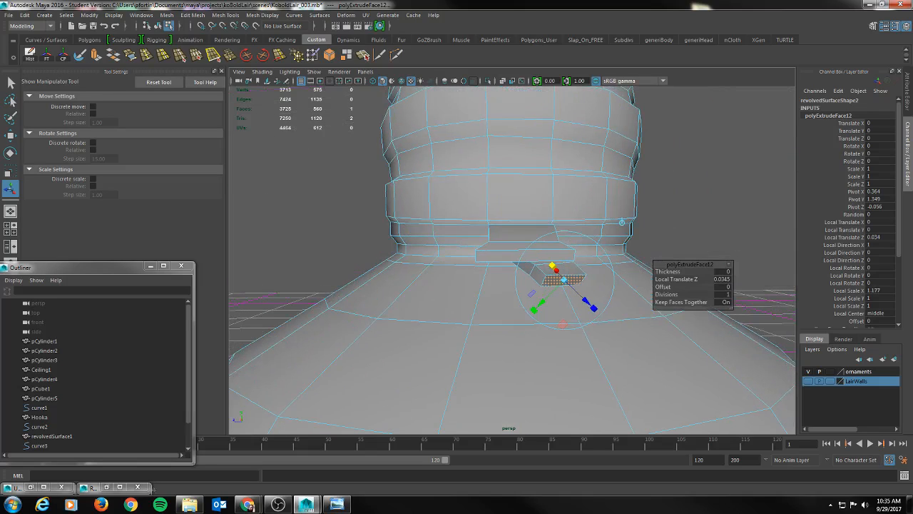
pyautogui.click(388, 228)
pyautogui.keyDown('alt'); pyautogui.moveTo(387, 228); pyautogui.dragTo(346, 229); pyautogui.keyUp('alt')
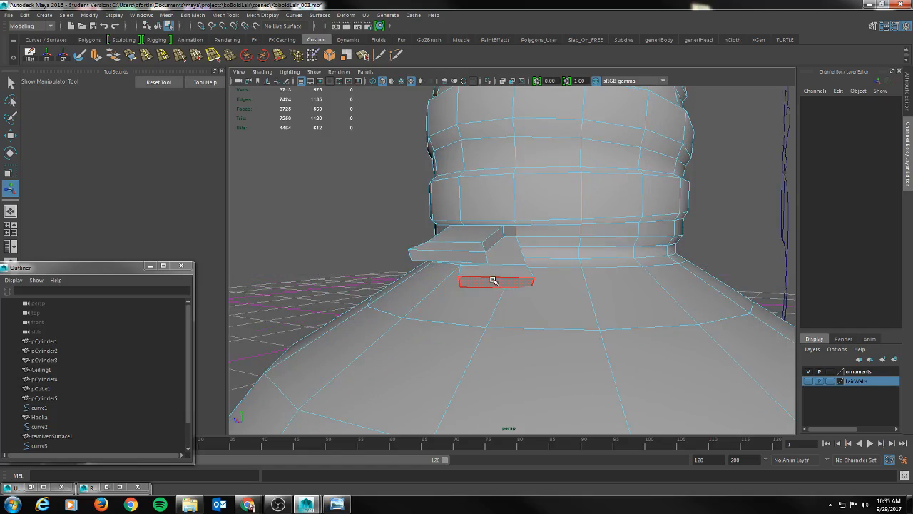
# Show the Attribute Editor and raise the edge loop where the lower strip's two segments meet.
pyautogui.hotkey('ctrl', 'a')
pyautogui.click(485, 283)
pyautogui.press('e')
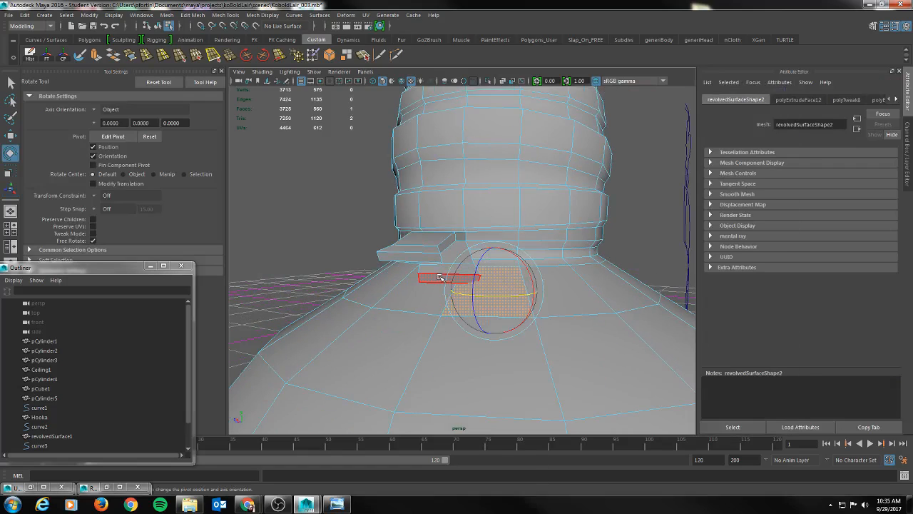
pyautogui.moveTo(480, 257); pyautogui.dragTo(565, 279)
pyautogui.press('q')
pyautogui.moveTo(569, 273); pyautogui.dragTo(521, 232, button='right')
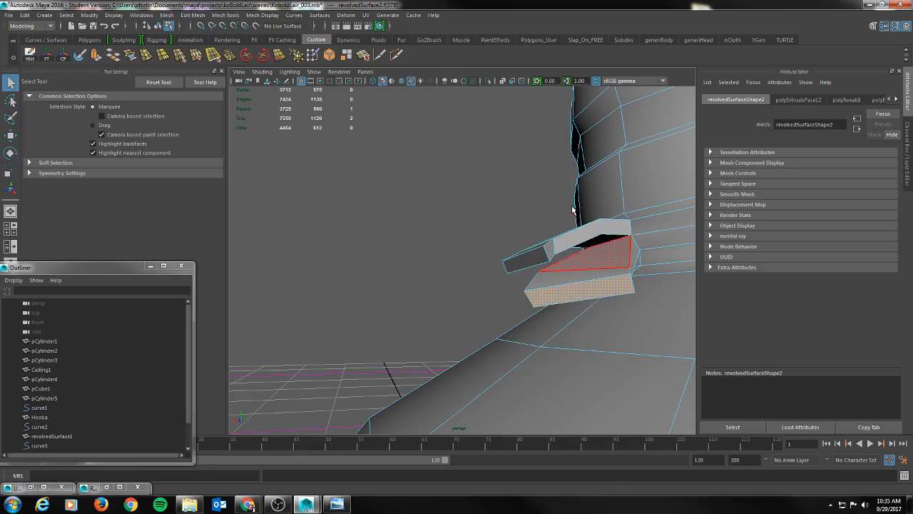
pyautogui.click(584, 273)
pyautogui.press('w')
pyautogui.moveTo(582, 229); pyautogui.dragTo(510, 256)
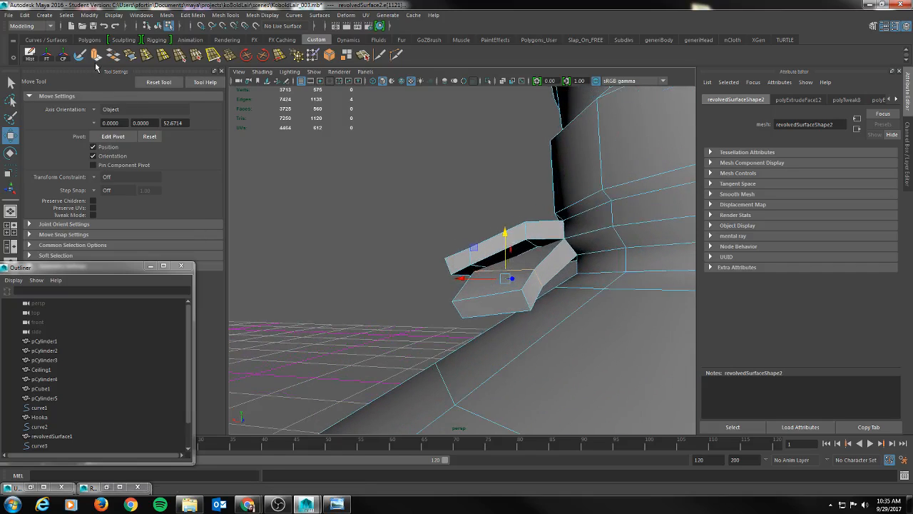
pyautogui.click(147, 55)
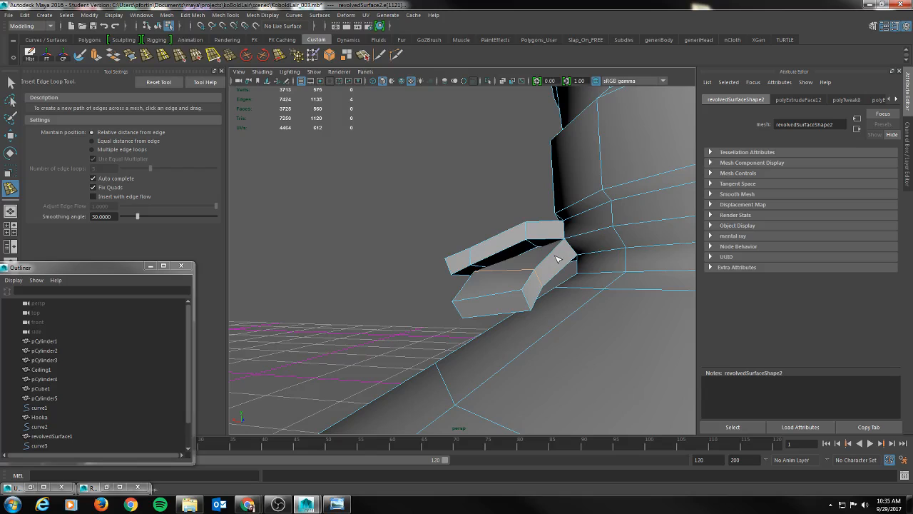
pyautogui.keyDown('alt'); pyautogui.moveTo(552, 257); pyautogui.dragTo(611, 241); pyautogui.keyUp('alt')
pyautogui.press('e')
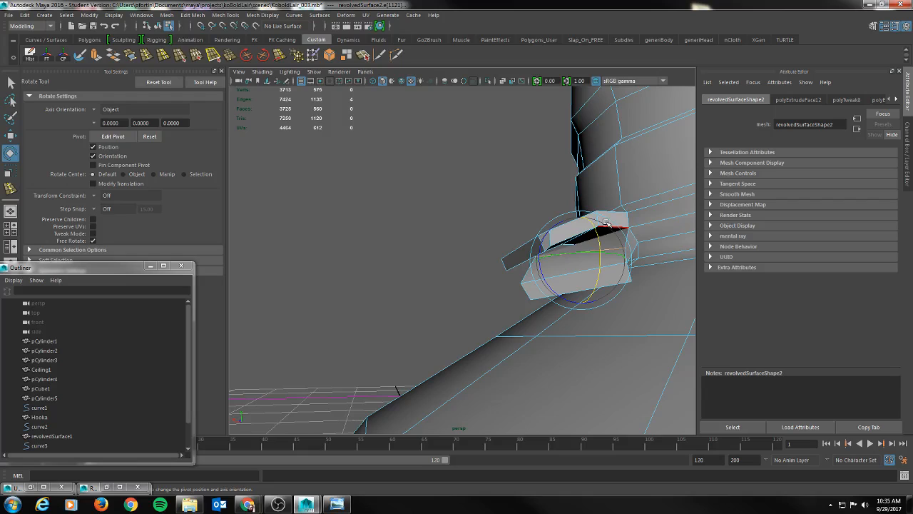
# Select the lower strip's end face, enlarge it slightly and rotate it to turn the strip's tip.
pyautogui.keyDown('alt'); pyautogui.moveTo(604, 217); pyautogui.dragTo(659, 247); pyautogui.keyUp('alt')
pyautogui.keyDown('alt'); pyautogui.moveTo(659, 247); pyautogui.dragTo(404, 230, button='right'); pyautogui.keyUp('alt')
pyautogui.click(404, 231)
pyautogui.keyDown('alt'); pyautogui.moveTo(404, 230); pyautogui.dragTo(392, 198); pyautogui.keyUp('alt')
pyautogui.keyDown('alt'); pyautogui.moveTo(392, 198); pyautogui.dragTo(514, 283, button='right'); pyautogui.keyUp('alt')
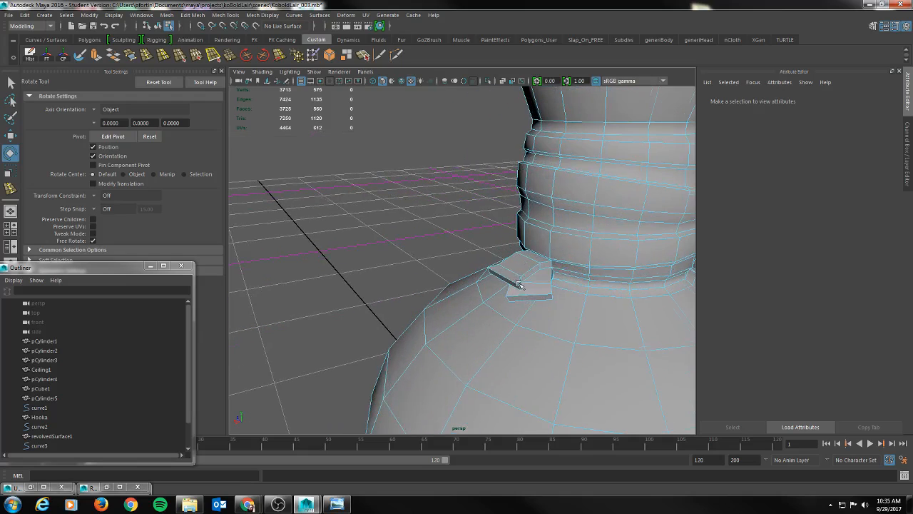
pyautogui.keyDown('alt'); pyautogui.moveTo(514, 284); pyautogui.dragTo(513, 276); pyautogui.keyUp('alt')
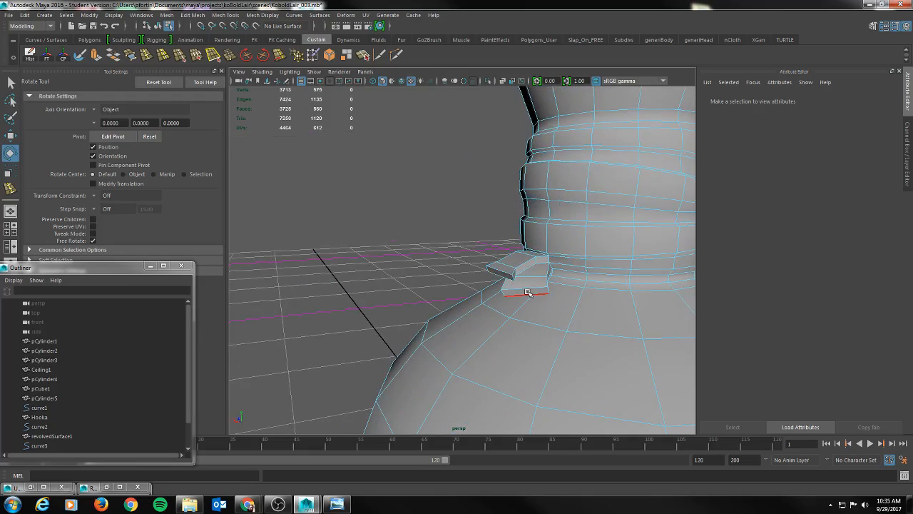
pyautogui.rightClick(527, 292)
pyautogui.click(527, 257)
pyautogui.click(521, 294)
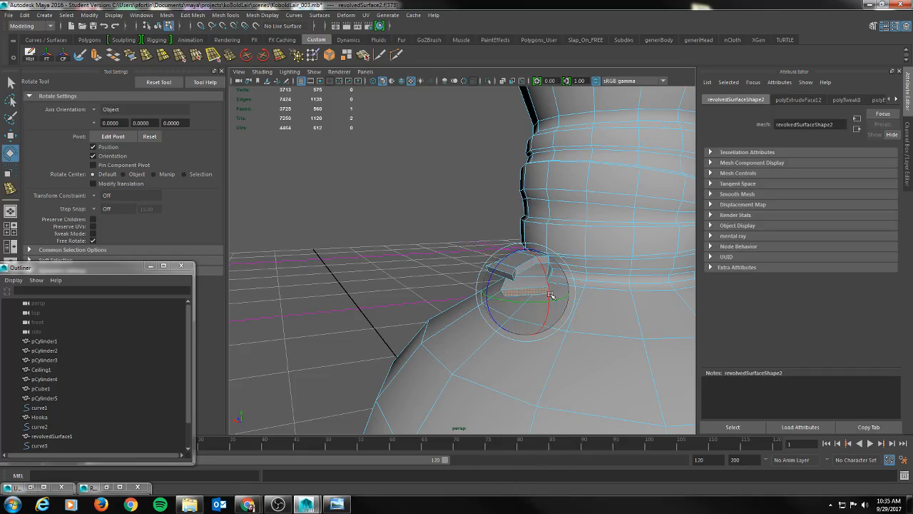
pyautogui.press('r')
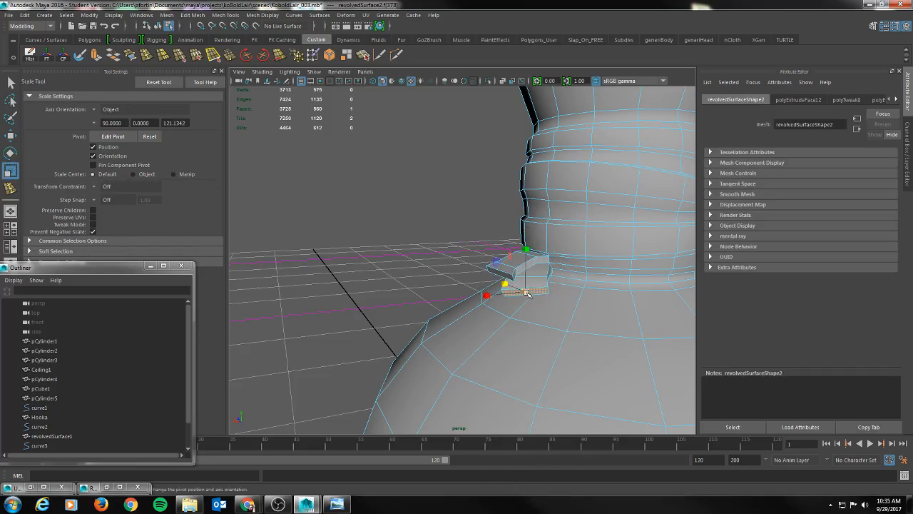
pyautogui.press('e')
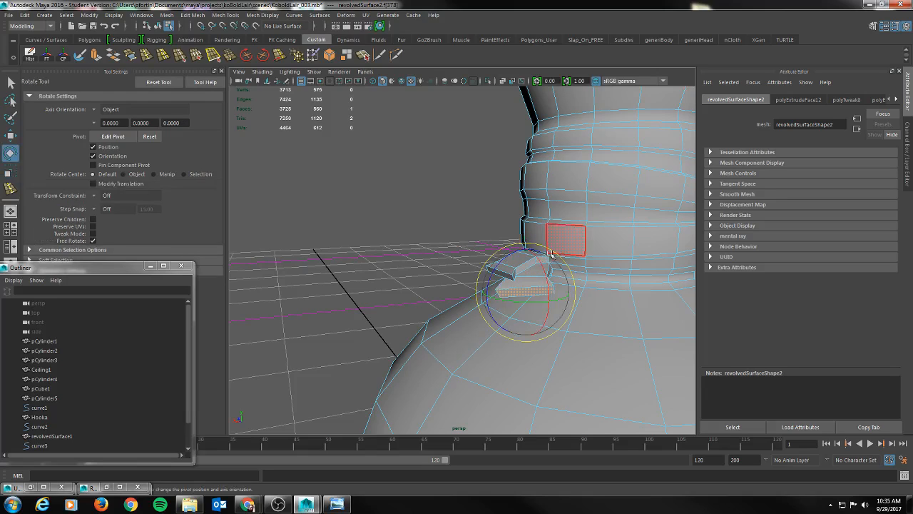
pyautogui.keyDown('alt'); pyautogui.moveTo(542, 248); pyautogui.dragTo(530, 300); pyautogui.keyUp('alt')
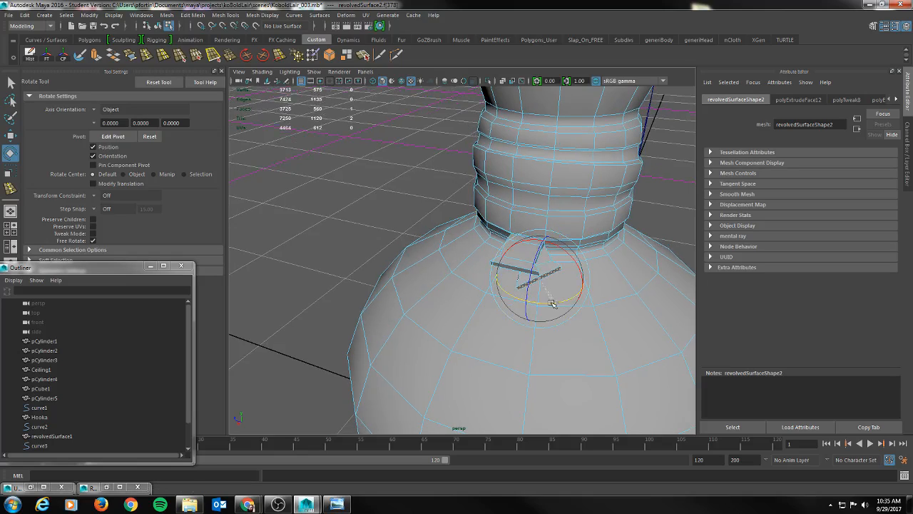
pyautogui.keyDown('alt'); pyautogui.moveTo(549, 304); pyautogui.dragTo(460, 304); pyautogui.keyUp('alt')
pyautogui.press('w')
pyautogui.press('q')
# Insert an edge loop across the lower strip's inner segment, between its base and its bend.
pyautogui.moveTo(461, 229); pyautogui.dragTo(460, 206, button='right')
pyautogui.click(146, 56)
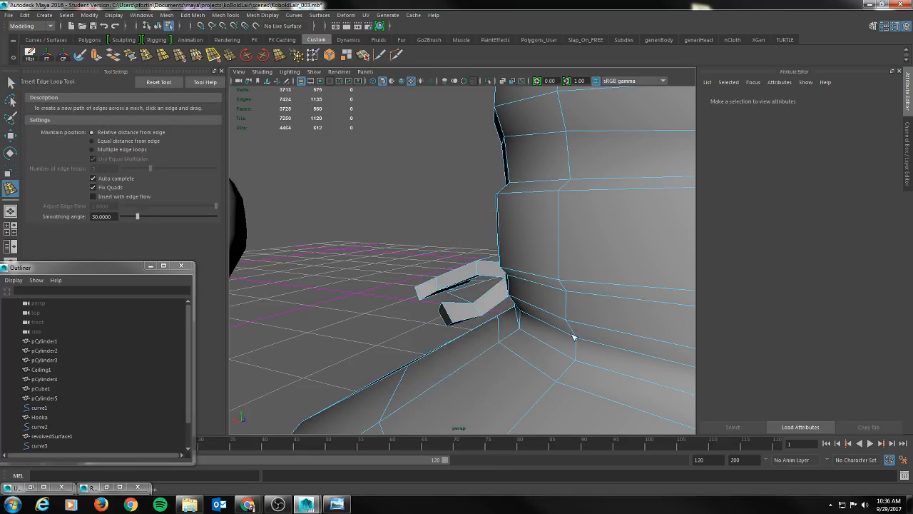
pyautogui.click(492, 287)
pyautogui.keyDown('alt'); pyautogui.moveTo(490, 298); pyautogui.dragTo(520, 287); pyautogui.keyUp('alt')
pyautogui.press('q')
pyautogui.moveTo(515, 244); pyautogui.dragTo(511, 206, button='right')
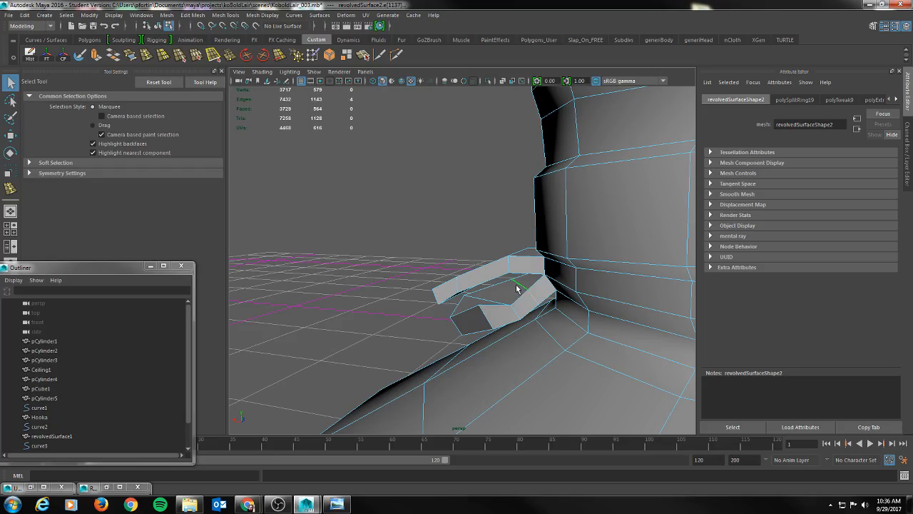
# Rotate the lower strip's new edge loop and select the loop at its bend to refine the curve.
pyautogui.press('e')
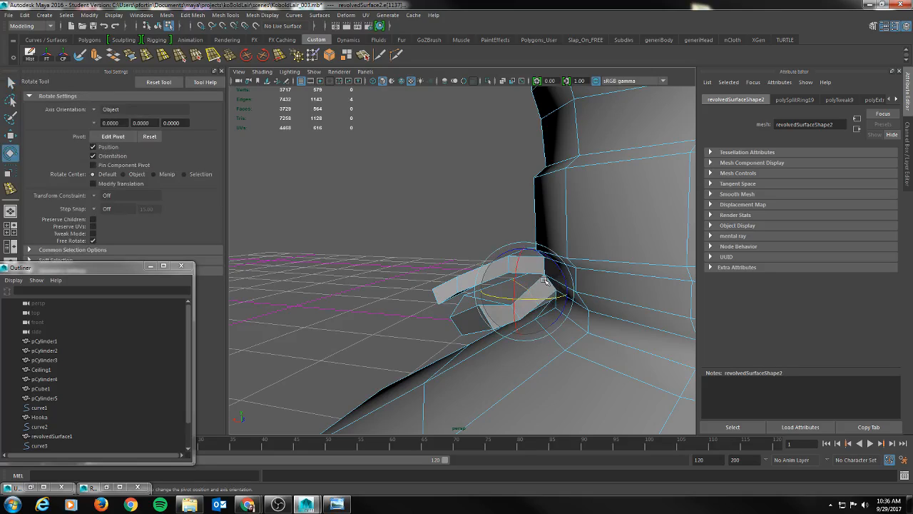
pyautogui.moveTo(541, 278); pyautogui.dragTo(599, 324)
pyautogui.press('q')
pyautogui.press('e')
pyautogui.keyDown('alt'); pyautogui.moveTo(600, 325); pyautogui.dragTo(435, 306, button='right'); pyautogui.keyUp('alt')
pyautogui.press('q')
pyautogui.keyDown('alt'); pyautogui.moveTo(434, 304); pyautogui.dragTo(477, 241); pyautogui.keyUp('alt')
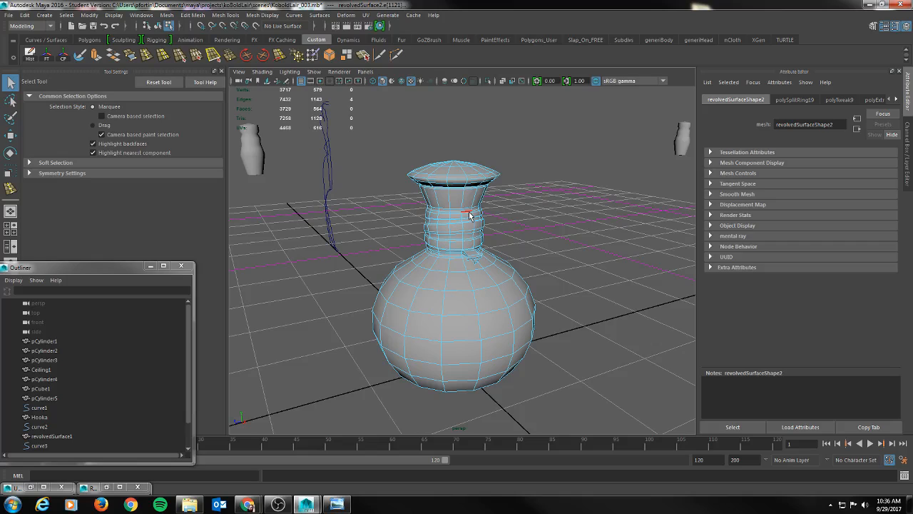
# Return to object mode, select the whole vase and soften its edges.
pyautogui.click(525, 223)
pyautogui.moveTo(463, 216); pyautogui.dragTo(518, 230, button='right')
pyautogui.moveTo(518, 265)
pyautogui.keyDown('alt'); pyautogui.mouseDown()
pyautogui.moveTo(563, 283)
pyautogui.moveTo(580, 267)
pyautogui.moveTo(556, 249)
pyautogui.moveTo(514, 259)
pyautogui.mouseUp(); pyautogui.keyUp('alt')
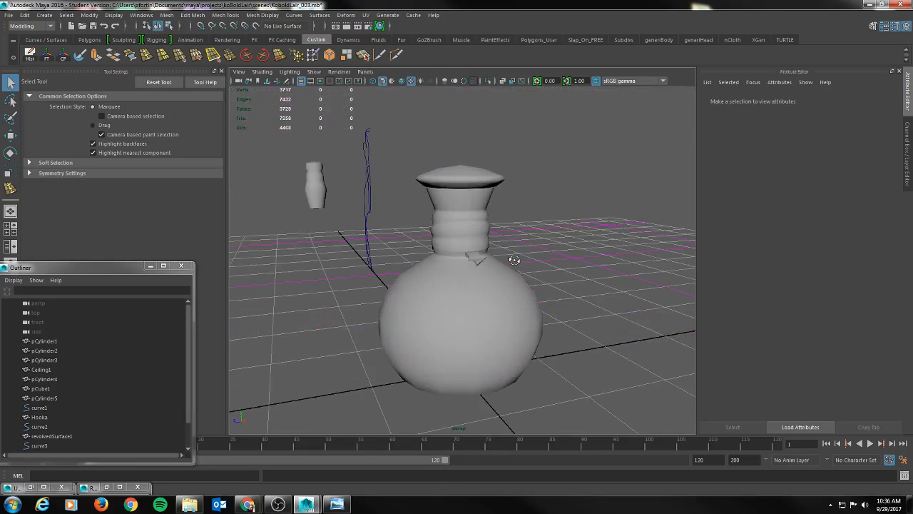
pyautogui.scroll(5, 499, 267)
pyautogui.click(478, 244)
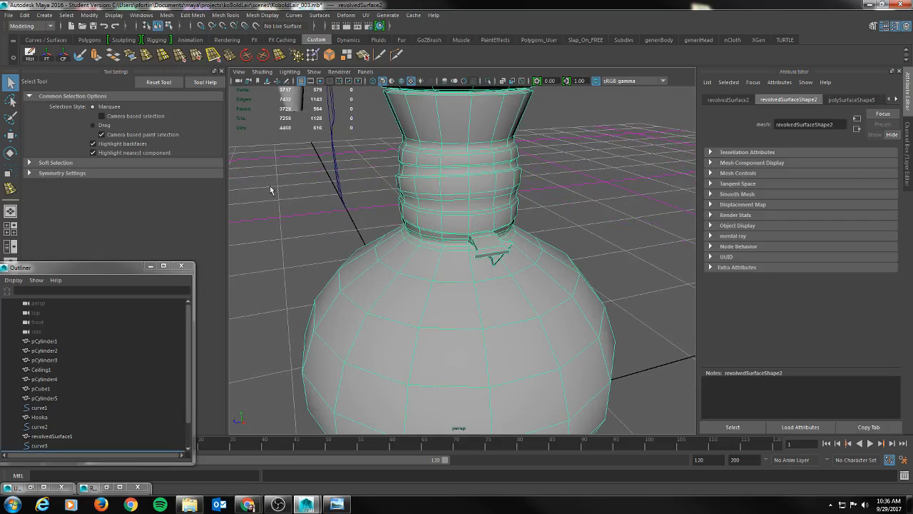
pyautogui.click(324, 15)
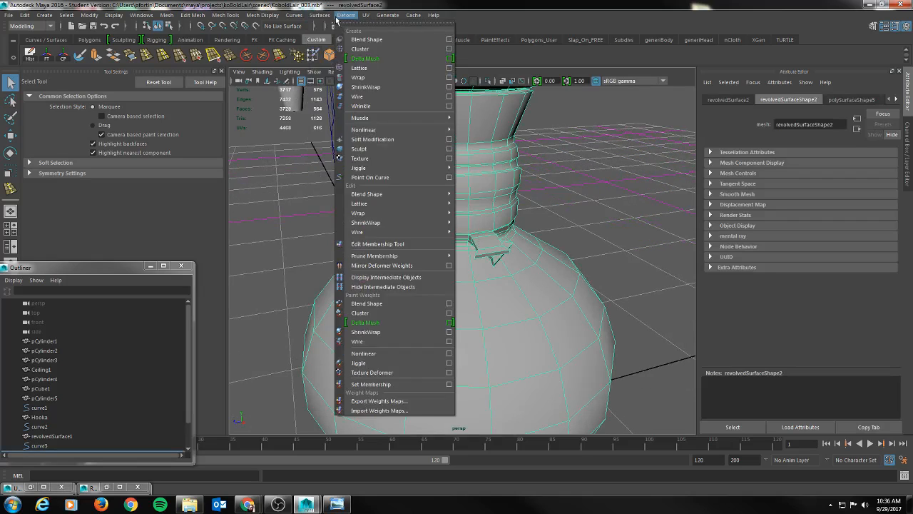
pyautogui.moveTo(271, 17)
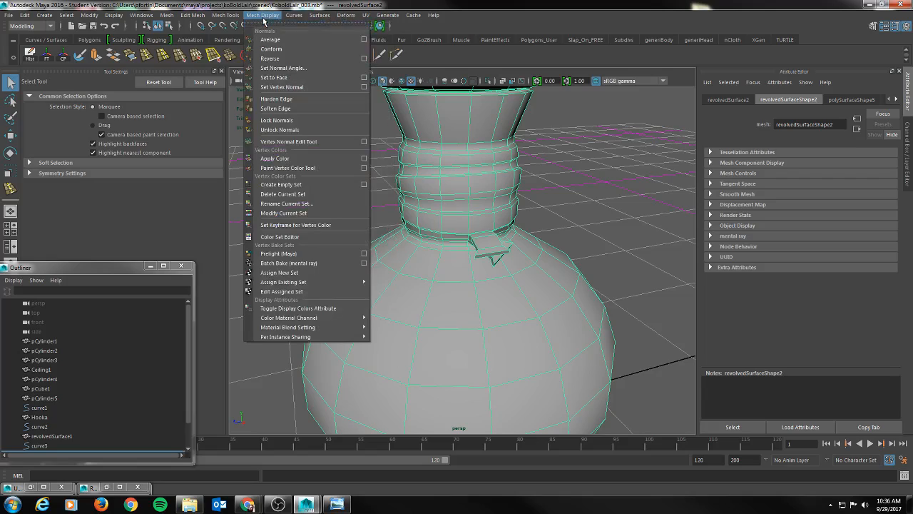
pyautogui.click(281, 112)
pyautogui.click(593, 218)
# Insert edge loops around the upper and lower strips close to where they leave the neck.
pyautogui.keyDown('alt'); pyautogui.moveTo(593, 218); pyautogui.dragTo(578, 207); pyautogui.keyUp('alt')
pyautogui.keyDown('alt'); pyautogui.moveTo(578, 208); pyautogui.dragTo(326, 205, button='right'); pyautogui.keyUp('alt')
pyautogui.moveTo(469, 234)
pyautogui.keyDown('alt'); pyautogui.mouseDown()
pyautogui.moveTo(567, 231)
pyautogui.moveTo(500, 214)
pyautogui.moveTo(476, 243)
pyautogui.moveTo(428, 228)
pyautogui.moveTo(468, 227)
pyautogui.mouseUp(); pyautogui.keyUp('alt')
pyautogui.keyDown('alt'); pyautogui.moveTo(471, 228); pyautogui.dragTo(555, 244, button='right'); pyautogui.keyUp('alt')
pyautogui.click(372, 223)
pyautogui.keyDown('alt'); pyautogui.moveTo(492, 226); pyautogui.dragTo(511, 229); pyautogui.keyUp('alt')
pyautogui.keyDown('alt'); pyautogui.moveTo(511, 230); pyautogui.dragTo(571, 232, button='right'); pyautogui.keyUp('alt')
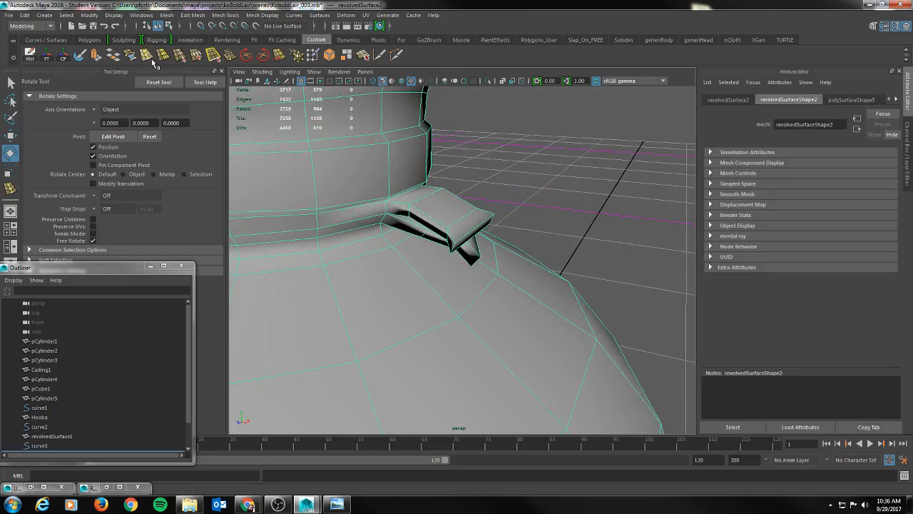
pyautogui.click(151, 60)
pyautogui.keyDown('alt'); pyautogui.moveTo(441, 188); pyautogui.dragTo(457, 179); pyautogui.keyUp('alt')
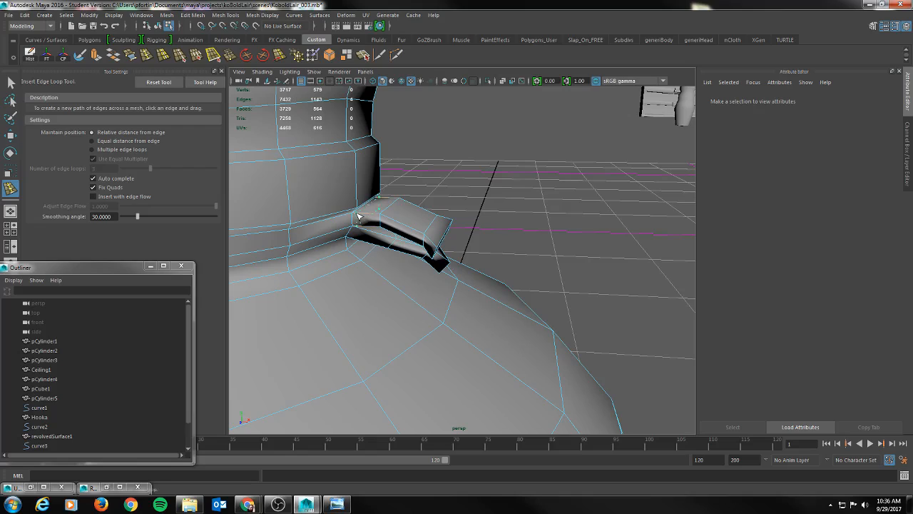
pyautogui.click(357, 217)
pyautogui.keyDown('alt'); pyautogui.moveTo(359, 216); pyautogui.dragTo(393, 220); pyautogui.keyUp('alt')
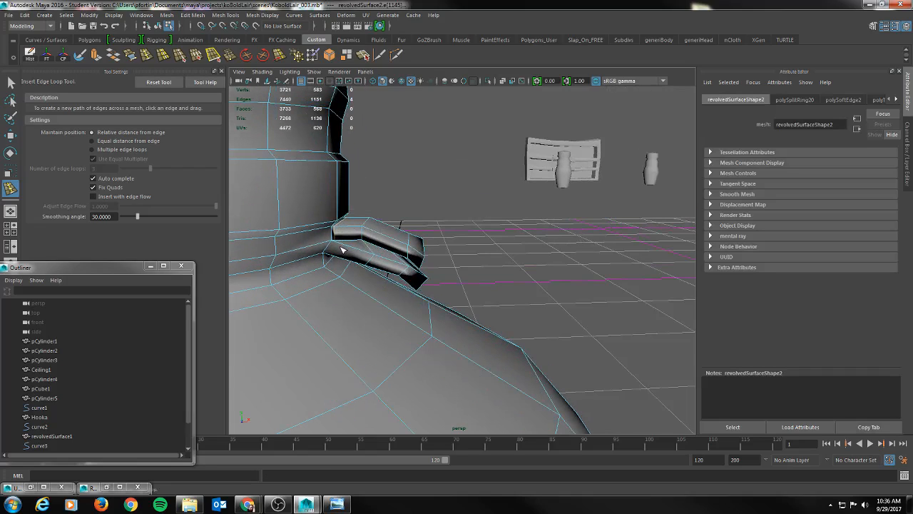
pyautogui.moveTo(338, 245)
pyautogui.mouseDown()
pyautogui.moveTo(347, 251)
pyautogui.moveTo(340, 248)
pyautogui.mouseUp()
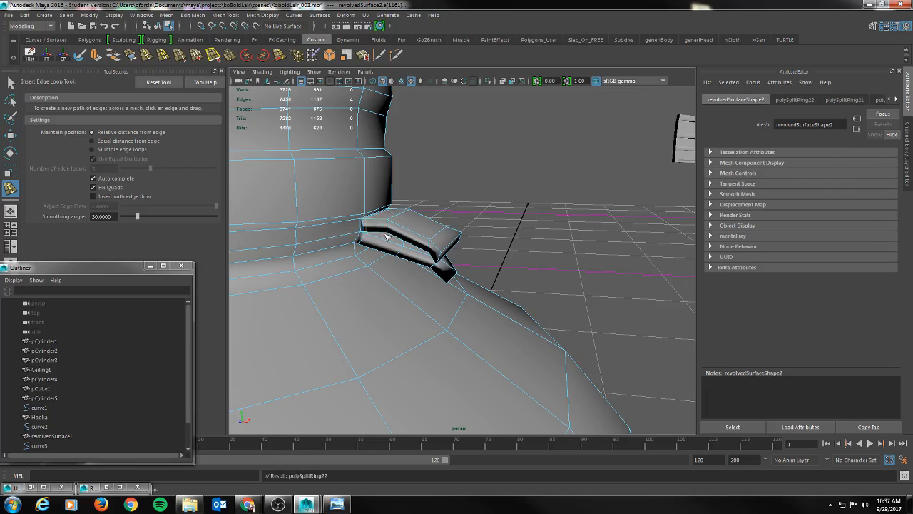
# Undo the last edge loop insertion and leave the Insert Edge Loop tool for selection near the strips' base.
pyautogui.keyDown('alt'); pyautogui.moveTo(379, 239); pyautogui.dragTo(341, 215); pyautogui.keyUp('alt')
pyautogui.hotkey('ctrl', 'z')
pyautogui.keyDown('alt'); pyautogui.moveTo(341, 215); pyautogui.dragTo(371, 214, button='right'); pyautogui.keyUp('alt')
pyautogui.keyDown('alt'); pyautogui.moveTo(371, 214); pyautogui.dragTo(526, 228); pyautogui.keyUp('alt')
pyautogui.press('q')
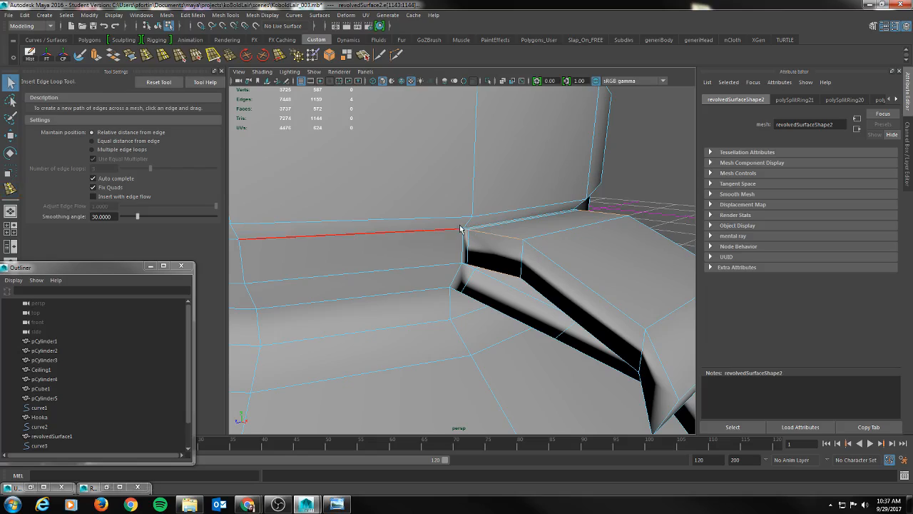
pyautogui.moveTo(459, 227); pyautogui.dragTo(457, 240, button='right')
pyautogui.click(451, 241)
pyautogui.keyDown('shift'); pyautogui.click(448, 241); pyautogui.keyUp('shift')
pyautogui.keyDown('shift'); pyautogui.click(440, 283); pyautogui.keyUp('shift')
pyautogui.keyDown('shift'); pyautogui.click(443, 305); pyautogui.keyUp('shift')
pyautogui.keyDown('shift'); pyautogui.click(461, 302); pyautogui.keyUp('shift')
pyautogui.keyDown('alt'); pyautogui.moveTo(481, 302); pyautogui.dragTo(442, 253); pyautogui.keyUp('alt')
pyautogui.keyDown('alt'); pyautogui.moveTo(435, 212); pyautogui.dragTo(513, 201); pyautogui.keyUp('alt')
pyautogui.keyDown('alt'); pyautogui.moveTo(623, 198); pyautogui.dragTo(483, 166, button='right'); pyautogui.keyUp('alt')
pyautogui.click(533, 200)
pyautogui.keyDown('alt'); pyautogui.moveTo(534, 201); pyautogui.dragTo(509, 229); pyautogui.keyUp('alt')
# Select the edges of the vase's grooved neck section, harden them and return to object mode.
pyautogui.click(458, 211)
pyautogui.moveTo(435, 215); pyautogui.dragTo(440, 197, button='right')
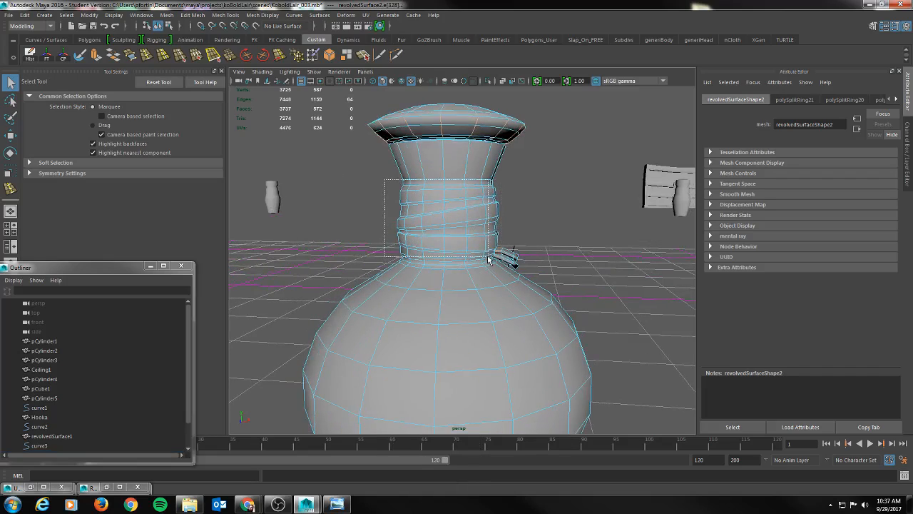
pyautogui.keyDown('alt'); pyautogui.moveTo(483, 255); pyautogui.dragTo(439, 214); pyautogui.keyUp('alt')
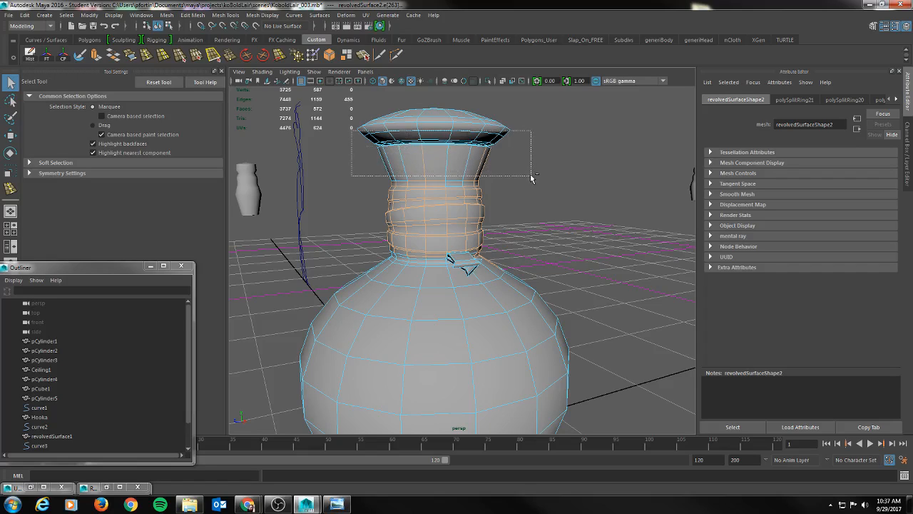
pyautogui.keyDown('alt'); pyautogui.moveTo(509, 231); pyautogui.dragTo(530, 222); pyautogui.keyUp('alt')
pyautogui.keyDown('alt'); pyautogui.moveTo(523, 296); pyautogui.dragTo(441, 271); pyautogui.keyUp('alt')
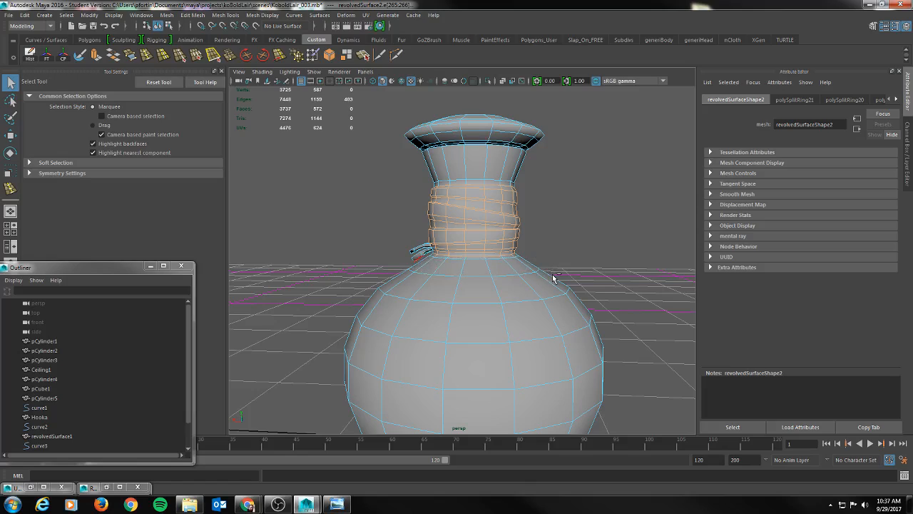
pyautogui.keyDown('alt'); pyautogui.moveTo(541, 272); pyautogui.dragTo(472, 235); pyautogui.keyUp('alt')
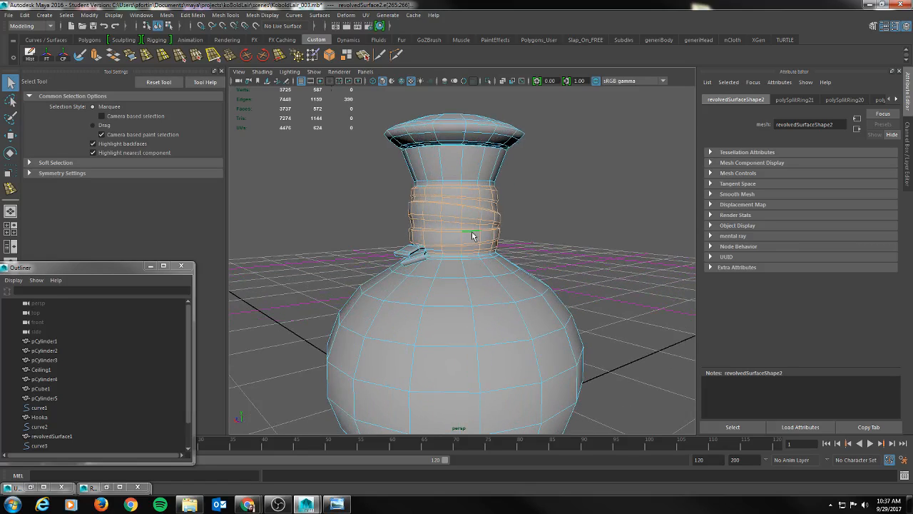
pyautogui.click(269, 16)
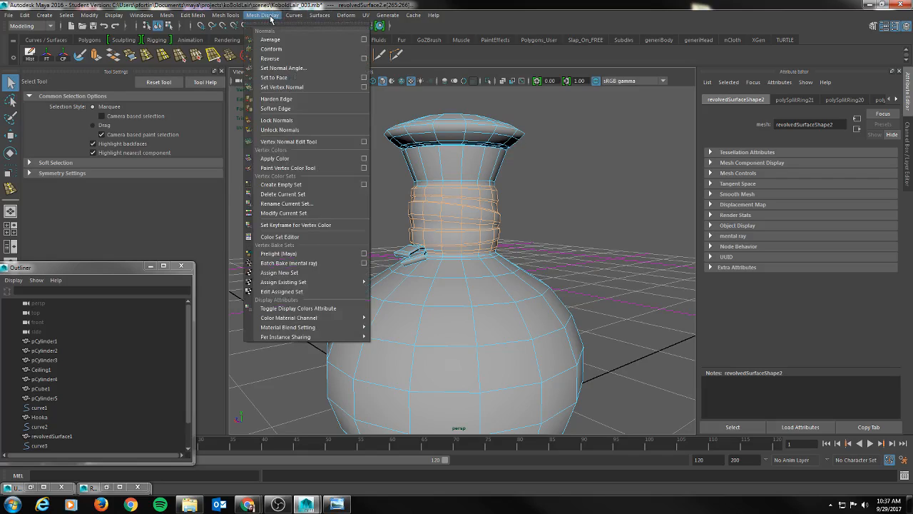
pyautogui.click(282, 100)
pyautogui.click(552, 176)
pyautogui.keyDown('alt'); pyautogui.moveTo(552, 176); pyautogui.dragTo(464, 176); pyautogui.keyUp('alt')
pyautogui.moveTo(437, 152); pyautogui.dragTo(481, 139, button='right')
pyautogui.click(496, 163)
pyautogui.keyDown('alt'); pyautogui.moveTo(496, 162); pyautogui.dragTo(567, 184); pyautogui.keyUp('alt')
pyautogui.keyDown('alt'); pyautogui.moveTo(539, 183); pyautogui.dragTo(571, 186); pyautogui.keyUp('alt')
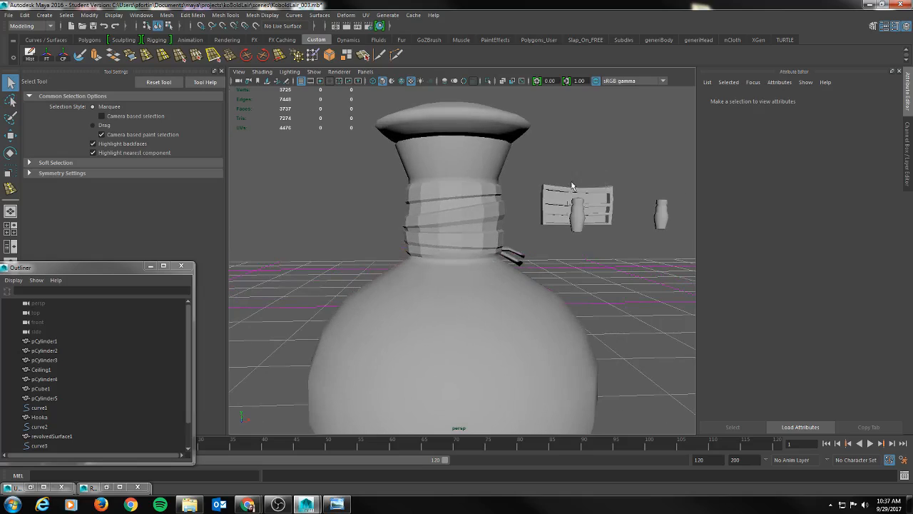
# Select the whole vase, soften all of its edges and clear the selection.
pyautogui.click(471, 179)
pyautogui.moveTo(459, 155); pyautogui.dragTo(483, 141, button='right')
pyautogui.click(289, 16)
pyautogui.moveTo(263, 15)
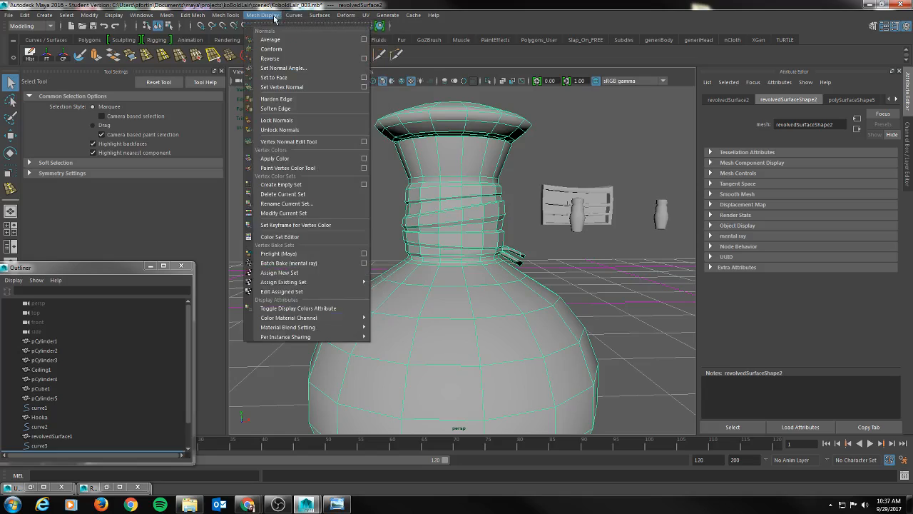
pyautogui.click(293, 109)
pyautogui.click(538, 141)
pyautogui.keyDown('alt'); pyautogui.moveTo(572, 214); pyautogui.dragTo(311, 199, button='right'); pyautogui.keyUp('alt')
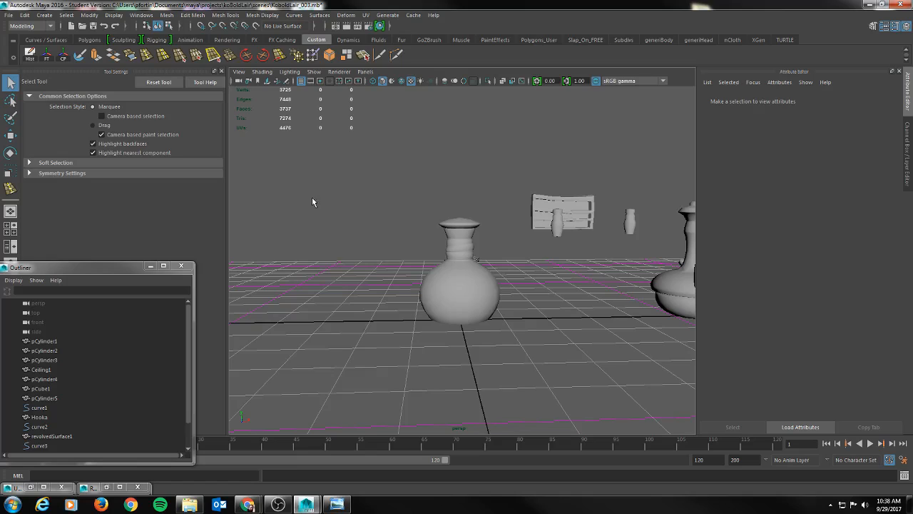
# Select the finished vase and adjust its overall scale.
pyautogui.keyDown('alt'); pyautogui.moveTo(463, 350); pyautogui.dragTo(469, 279); pyautogui.keyUp('alt')
pyautogui.click(469, 280)
pyautogui.press('w')
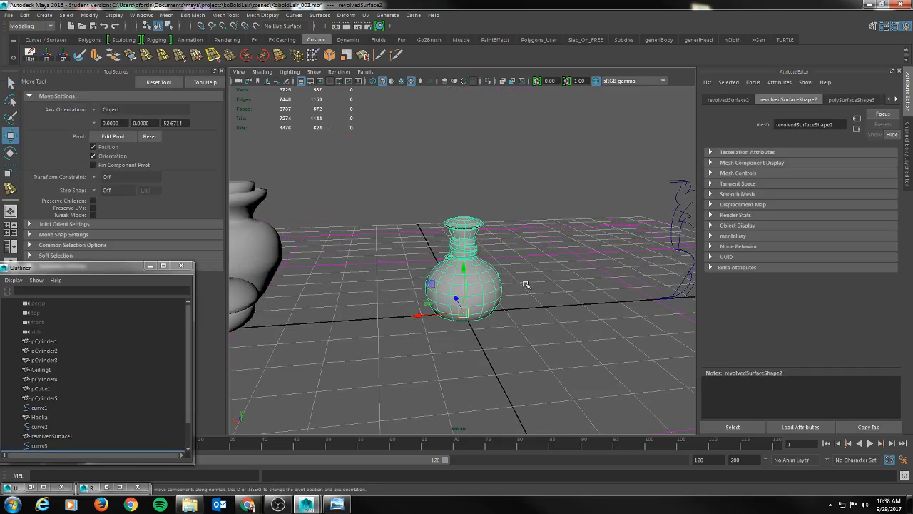
pyautogui.press('r')
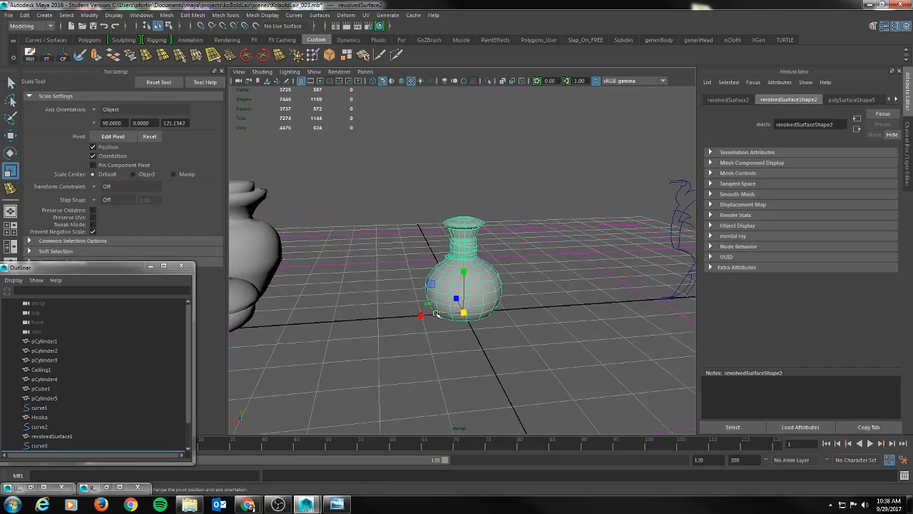
pyautogui.moveTo(421, 315)
pyautogui.mouseDown()
pyautogui.moveTo(447, 320)
pyautogui.moveTo(433, 325)
pyautogui.mouseUp()
pyautogui.keyDown('alt'); pyautogui.moveTo(524, 310); pyautogui.dragTo(425, 309, button='right'); pyautogui.keyUp('alt')
pyautogui.keyDown('alt'); pyautogui.moveTo(425, 309); pyautogui.dragTo(394, 309); pyautogui.keyUp('alt')
# Duplicate the vase and move the copy across the scene to the bookshelf.
pyautogui.keyDown('alt'); pyautogui.moveTo(453, 297); pyautogui.dragTo(352, 277); pyautogui.keyUp('alt')
pyautogui.press('w')
pyautogui.hotkey('ctrl', 'd')
pyautogui.keyDown('alt'); pyautogui.moveTo(386, 261); pyautogui.dragTo(544, 262, button='middle'); pyautogui.keyUp('alt')
pyautogui.keyDown('alt'); pyautogui.moveTo(539, 307); pyautogui.dragTo(466, 282); pyautogui.keyUp('alt')
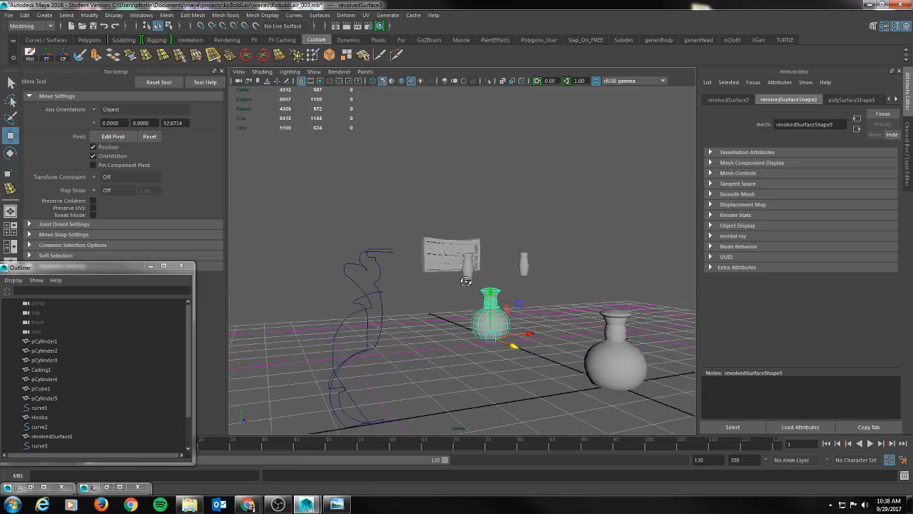
pyautogui.keyDown('alt'); pyautogui.moveTo(493, 315); pyautogui.dragTo(480, 338); pyautogui.keyUp('alt')
pyautogui.keyDown('alt'); pyautogui.moveTo(480, 339); pyautogui.dragTo(195, 276, button='right'); pyautogui.keyUp('alt')
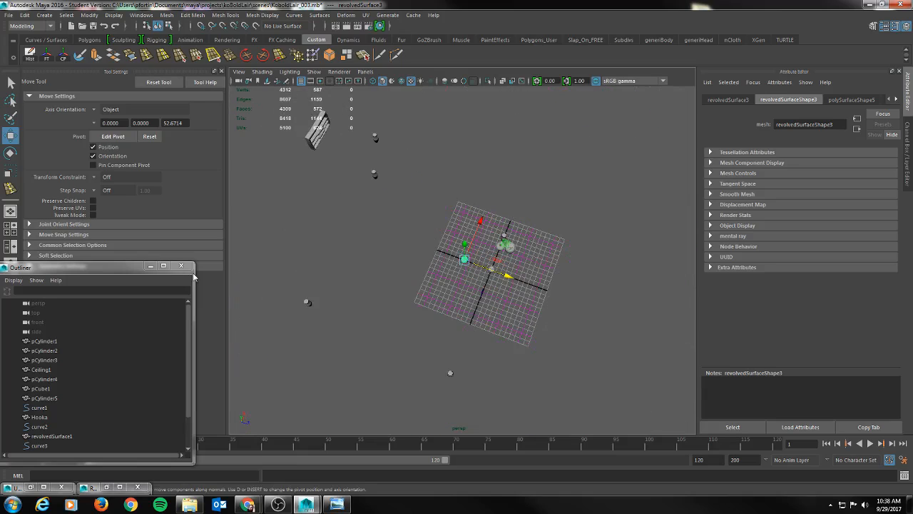
pyautogui.keyDown('alt'); pyautogui.moveTo(336, 266); pyautogui.dragTo(428, 308, button='middle'); pyautogui.keyUp('alt')
pyautogui.moveTo(542, 300); pyautogui.dragTo(533, 285)
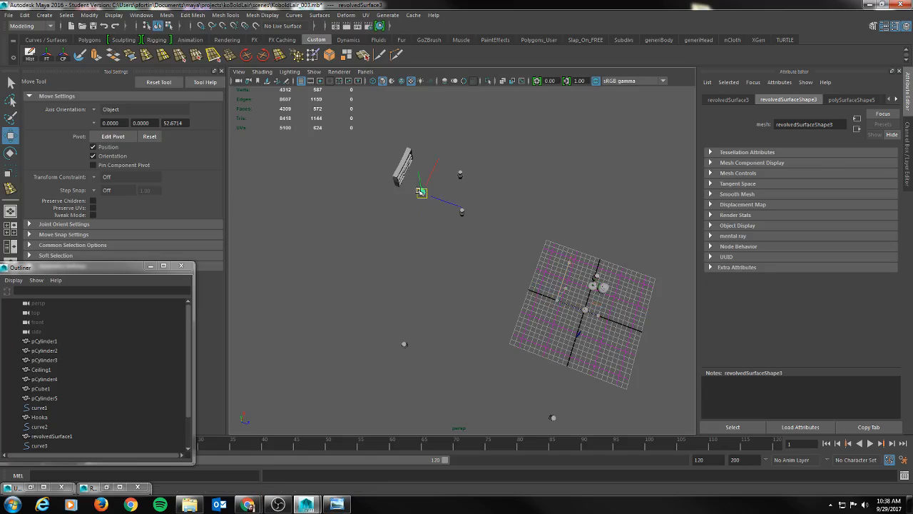
# Move the duplicated vase down and along the bookshelf to its upper compartment.
pyautogui.press('f')
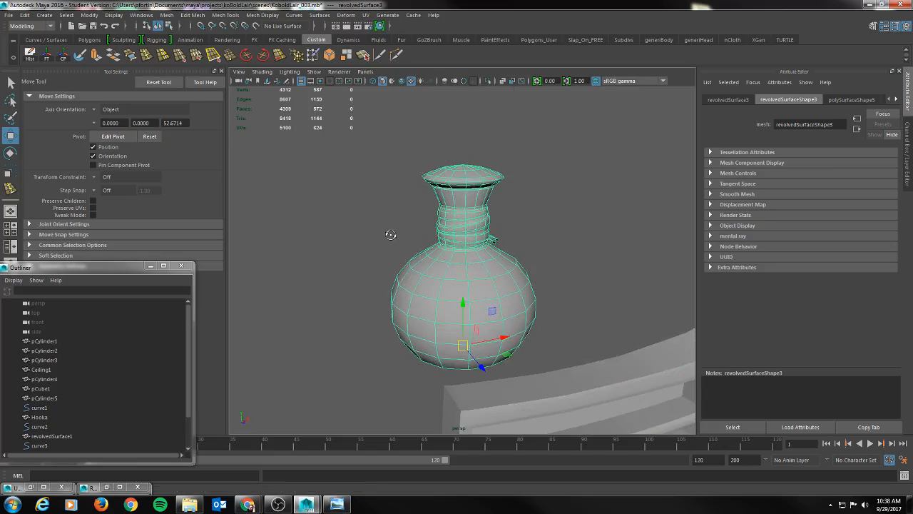
pyautogui.keyDown('alt'); pyautogui.moveTo(543, 287); pyautogui.dragTo(259, 271, button='right'); pyautogui.keyUp('alt')
pyautogui.keyDown('alt'); pyautogui.moveTo(259, 271); pyautogui.dragTo(603, 344); pyautogui.keyUp('alt')
pyautogui.keyDown('alt'); pyautogui.moveTo(604, 343); pyautogui.dragTo(469, 263, button='middle'); pyautogui.keyUp('alt')
pyautogui.keyDown('alt'); pyautogui.moveTo(468, 263); pyautogui.dragTo(499, 306); pyautogui.keyUp('alt')
pyautogui.moveTo(355, 207); pyautogui.dragTo(454, 344)
pyautogui.moveTo(419, 301); pyautogui.dragTo(454, 289)
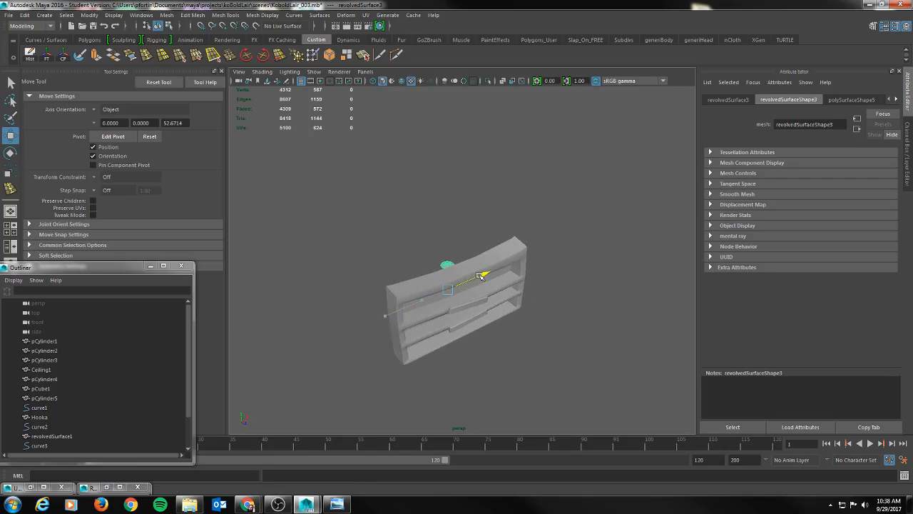
pyautogui.keyDown('alt'); pyautogui.moveTo(489, 327); pyautogui.dragTo(434, 312); pyautogui.keyUp('alt')
# Scale the duplicated vase down to fit the upper compartment and set it on the shelf.
pyautogui.press('f')
pyautogui.keyDown('alt'); pyautogui.moveTo(331, 304); pyautogui.dragTo(225, 294, button='right'); pyautogui.keyUp('alt')
pyautogui.press('r')
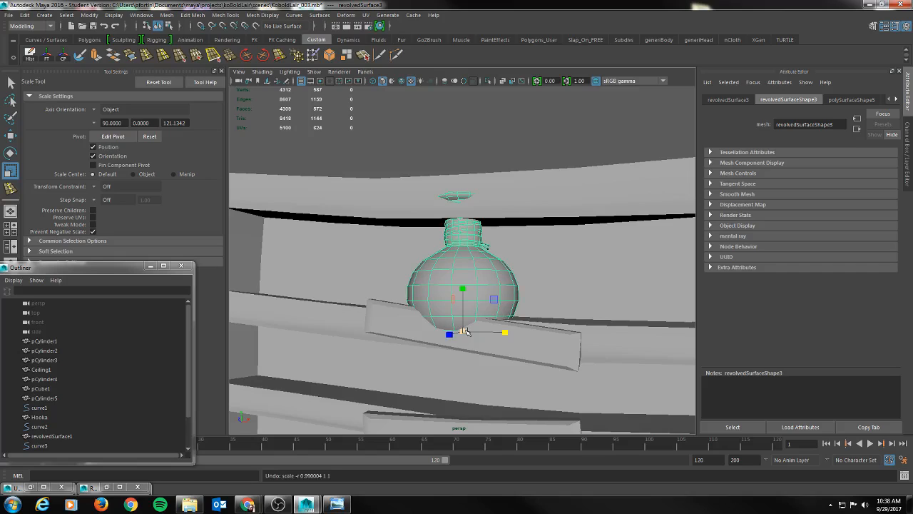
pyautogui.keyDown('alt'); pyautogui.moveTo(414, 364); pyautogui.dragTo(546, 334); pyautogui.keyUp('alt')
pyautogui.press('w')
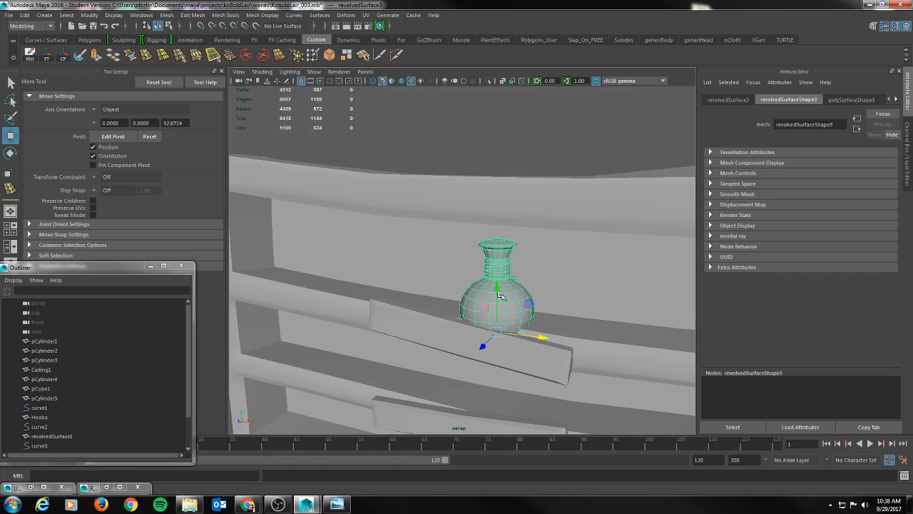
pyautogui.keyDown('alt'); pyautogui.moveTo(499, 281); pyautogui.dragTo(489, 304); pyautogui.keyUp('alt')
# Show the bookshelf in wireframe from its side and switch it to vertex editing.
pyautogui.click(419, 271)
pyautogui.keyDown('alt'); pyautogui.moveTo(421, 273); pyautogui.dragTo(453, 298); pyautogui.keyUp('alt')
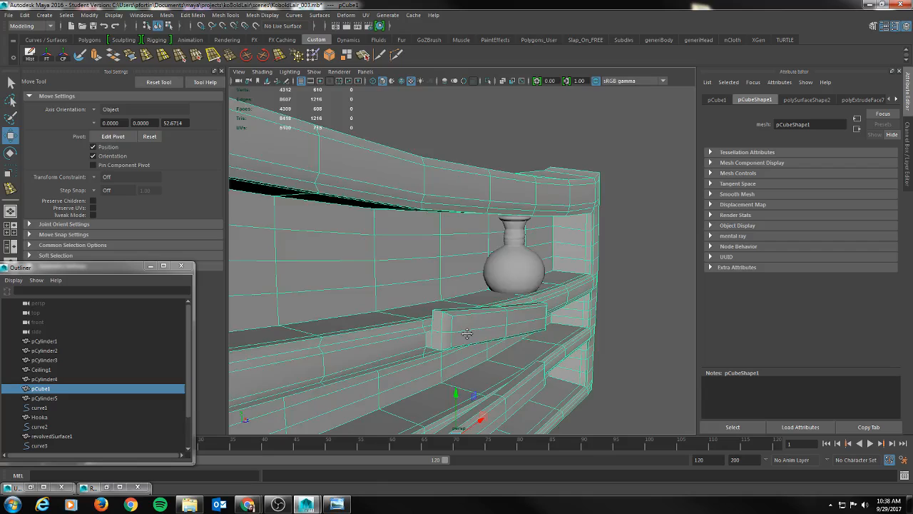
pyautogui.keyDown('alt'); pyautogui.moveTo(453, 298); pyautogui.dragTo(478, 262, button='middle'); pyautogui.keyUp('alt')
pyautogui.keyDown('alt'); pyautogui.moveTo(451, 241); pyautogui.dragTo(416, 219); pyautogui.keyUp('alt')
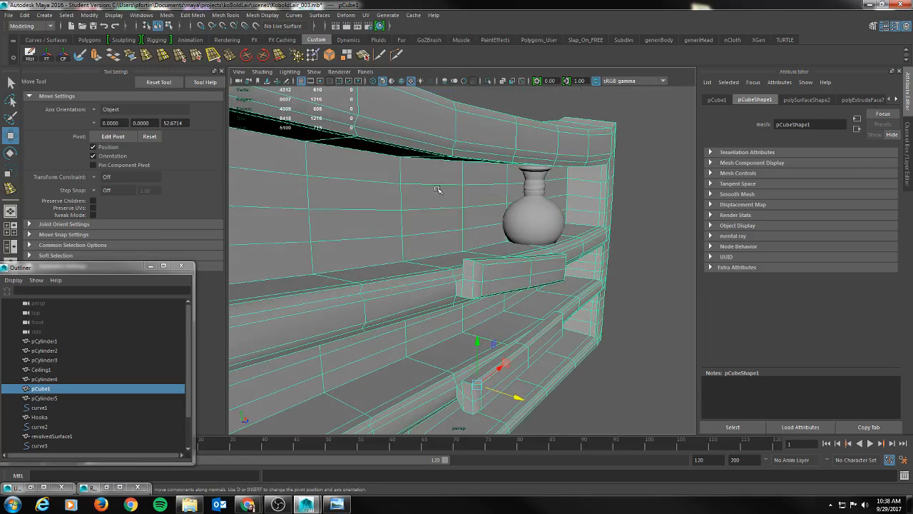
pyautogui.keyDown('alt'); pyautogui.moveTo(571, 200); pyautogui.dragTo(395, 205, button='right'); pyautogui.keyUp('alt')
pyautogui.keyDown('alt'); pyautogui.moveTo(396, 204); pyautogui.dragTo(438, 204); pyautogui.keyUp('alt')
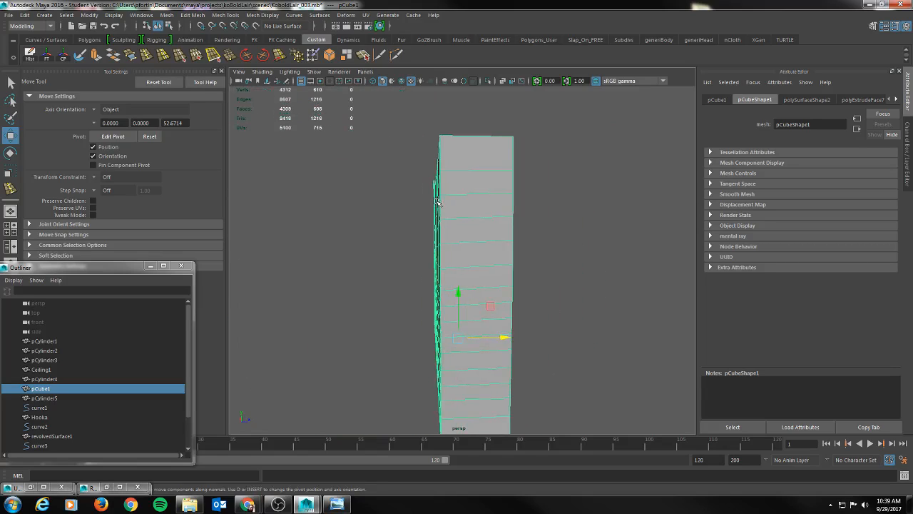
pyautogui.keyDown('alt'); pyautogui.moveTo(448, 172); pyautogui.dragTo(456, 174); pyautogui.keyUp('alt')
pyautogui.press('4')
pyautogui.rightClick(449, 174)
pyautogui.click(443, 182)
# Move all of the bookshelf's rear vertices backwards to deepen it, and return to shaded display.
pyautogui.moveTo(422, 193); pyautogui.dragTo(464, 468)
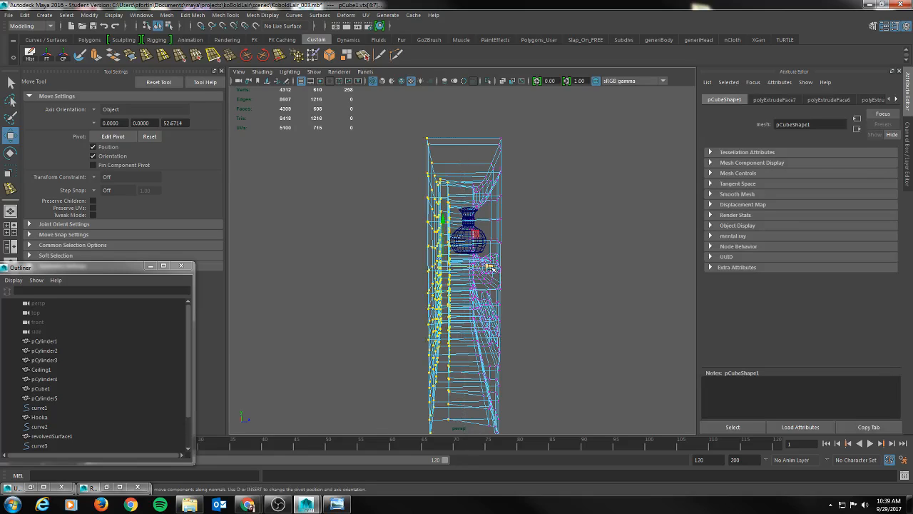
pyautogui.moveTo(489, 268); pyautogui.dragTo(464, 267, button='middle')
pyautogui.keyDown('alt'); pyautogui.moveTo(465, 267); pyautogui.dragTo(475, 288); pyautogui.keyUp('alt')
pyautogui.press('5')
pyautogui.keyDown('alt'); pyautogui.moveTo(575, 258); pyautogui.dragTo(545, 289); pyautogui.keyUp('alt')
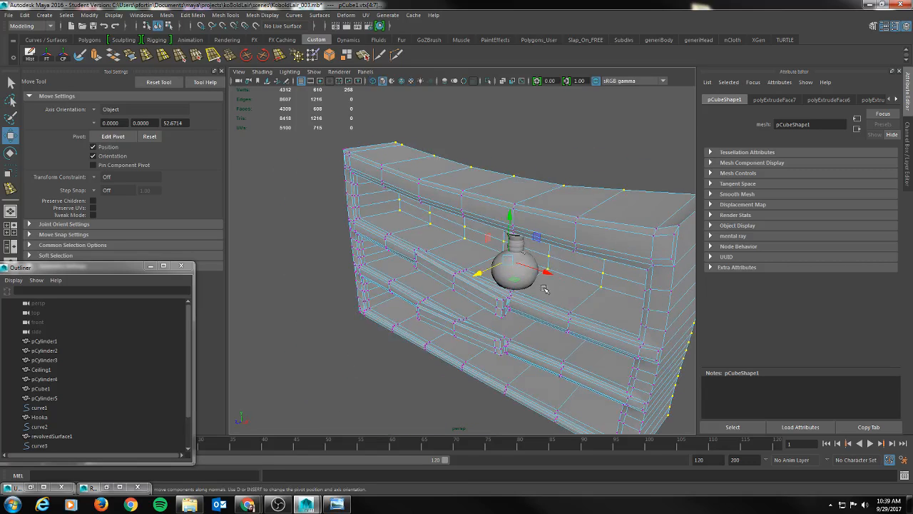
# Return the bookshelf to object mode, then select the vase and adjust its position on the upper shelf.
pyautogui.moveTo(525, 268); pyautogui.dragTo(571, 217, button='right')
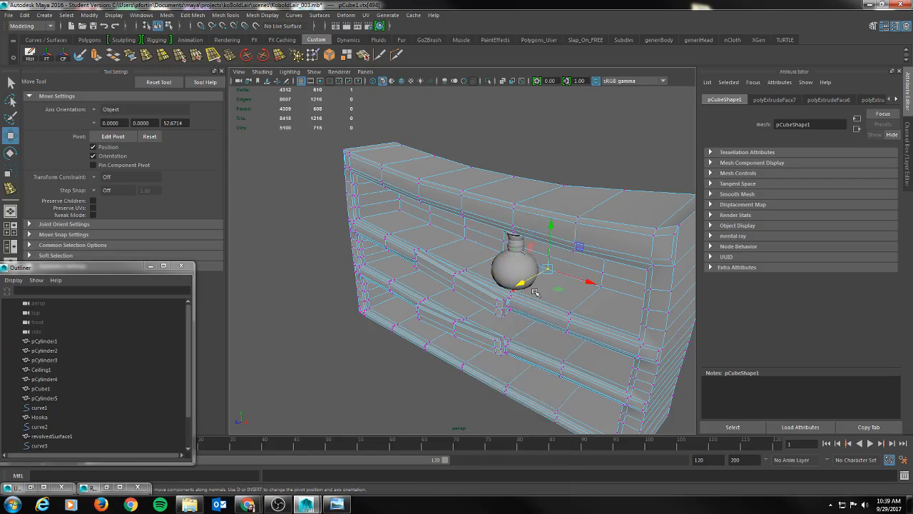
pyautogui.keyDown('alt'); pyautogui.moveTo(535, 293); pyautogui.dragTo(518, 283); pyautogui.keyUp('alt')
pyautogui.click(567, 183)
pyautogui.moveTo(503, 230); pyautogui.dragTo(503, 269, button='right')
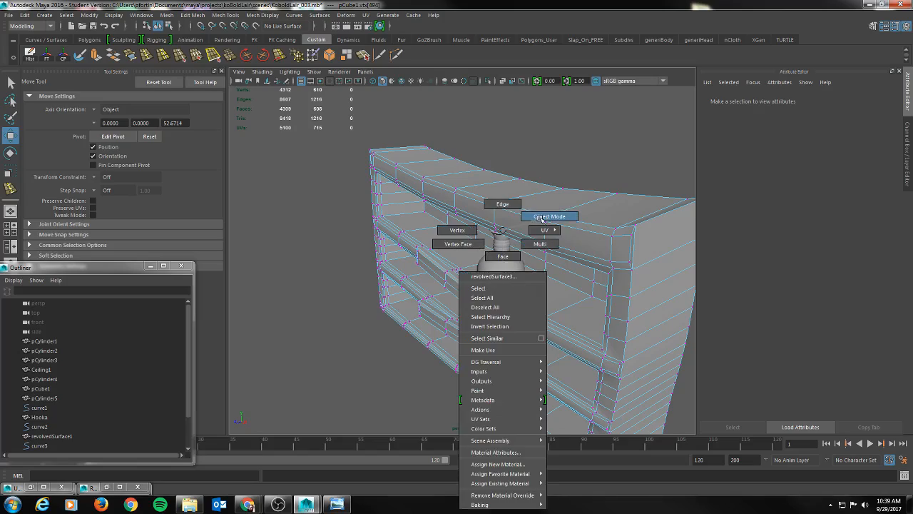
pyautogui.moveTo(541, 219); pyautogui.dragTo(541, 219, button='right')
pyautogui.moveTo(517, 182); pyautogui.dragTo(543, 164, button='right')
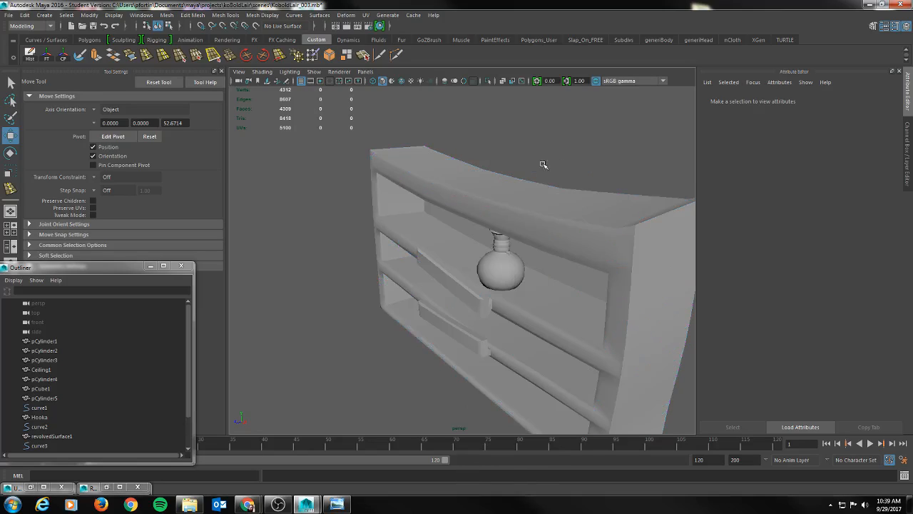
pyautogui.click(504, 261)
pyautogui.keyDown('alt'); pyautogui.moveTo(504, 261); pyautogui.dragTo(588, 261); pyautogui.keyUp('alt')
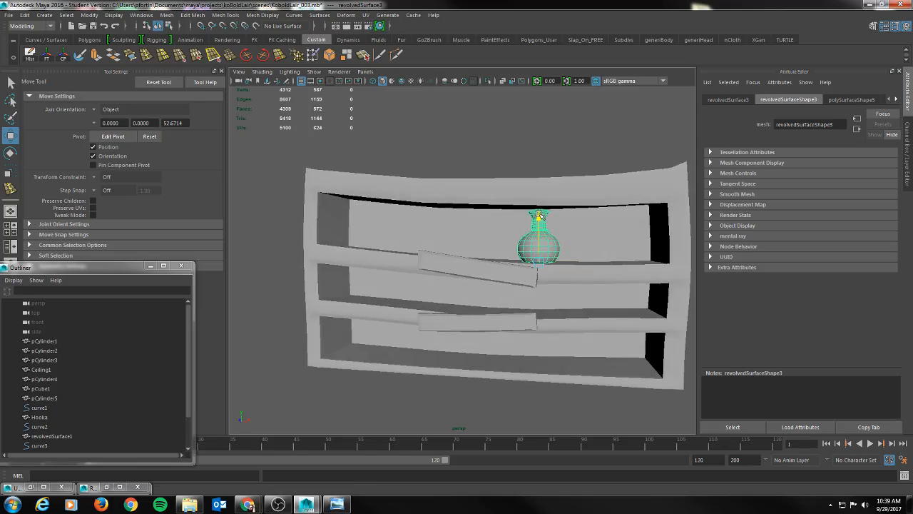
pyautogui.keyDown('alt'); pyautogui.moveTo(541, 227); pyautogui.dragTo(564, 260); pyautogui.keyUp('alt')
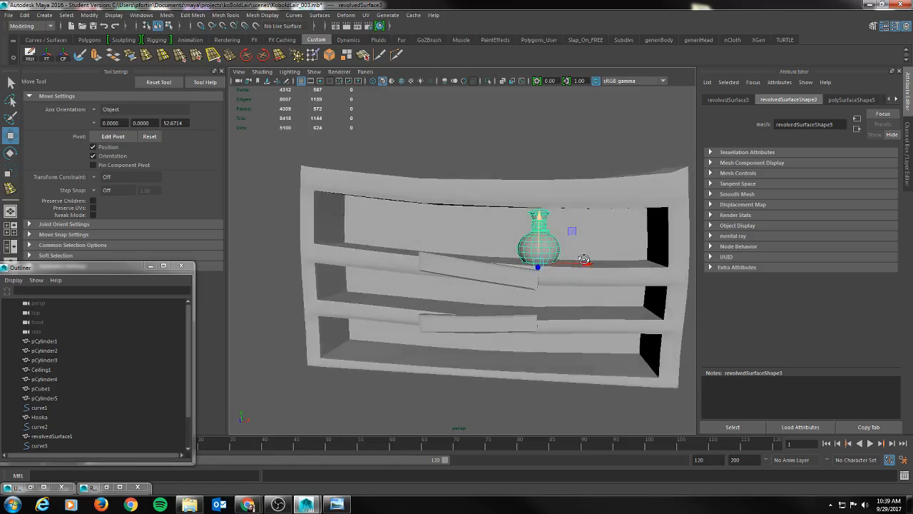
pyautogui.keyDown('alt'); pyautogui.moveTo(571, 260); pyautogui.dragTo(538, 259, button='right'); pyautogui.keyUp('alt')
pyautogui.click(643, 300)
# Examine the vase's placement and the bookshelf's depth from several angles.
pyautogui.keyDown('alt'); pyautogui.moveTo(618, 314); pyautogui.dragTo(590, 319); pyautogui.keyUp('alt')
pyautogui.keyDown('alt'); pyautogui.moveTo(531, 263); pyautogui.dragTo(561, 261, button='right'); pyautogui.keyUp('alt')
pyautogui.keyDown('alt'); pyautogui.moveTo(561, 262); pyautogui.dragTo(597, 300); pyautogui.keyUp('alt')
pyautogui.keyDown('alt'); pyautogui.moveTo(597, 300); pyautogui.dragTo(567, 289, button='right'); pyautogui.keyUp('alt')
pyautogui.moveTo(567, 289)
pyautogui.keyDown('alt'); pyautogui.mouseDown()
pyautogui.moveTo(515, 290)
pyautogui.moveTo(572, 296)
pyautogui.moveTo(514, 298)
pyautogui.moveTo(535, 307)
pyautogui.moveTo(395, 300)
pyautogui.moveTo(558, 300)
pyautogui.mouseUp(); pyautogui.keyUp('alt')
pyautogui.click(563, 201)
pyautogui.keyDown('alt'); pyautogui.moveTo(590, 228); pyautogui.dragTo(536, 252); pyautogui.keyUp('alt')
pyautogui.keyDown('alt'); pyautogui.moveTo(536, 283); pyautogui.dragTo(514, 163); pyautogui.keyUp('alt')
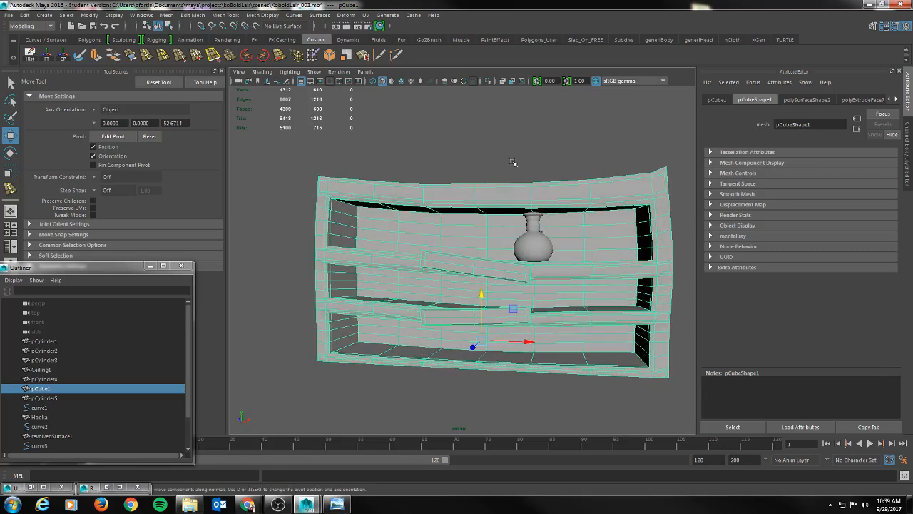
pyautogui.click(514, 163)
pyautogui.keyDown('alt'); pyautogui.moveTo(459, 207); pyautogui.dragTo(471, 211); pyautogui.keyUp('alt')
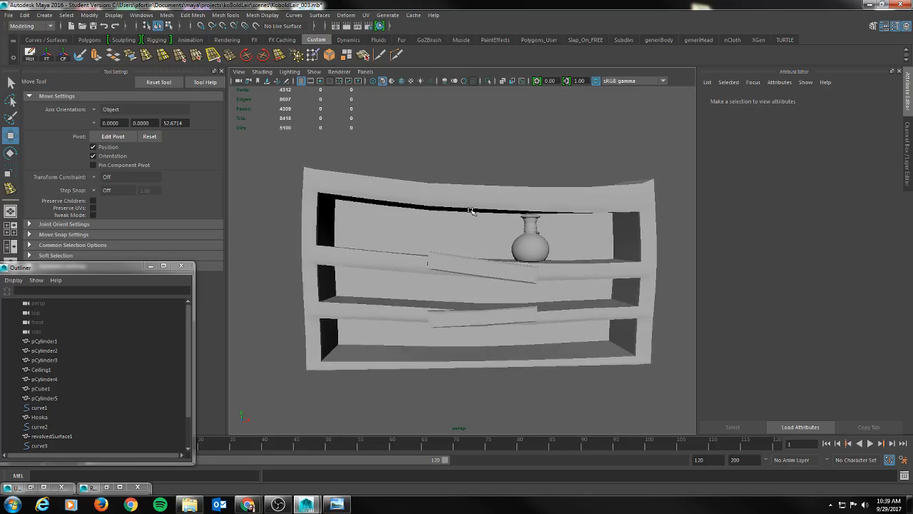